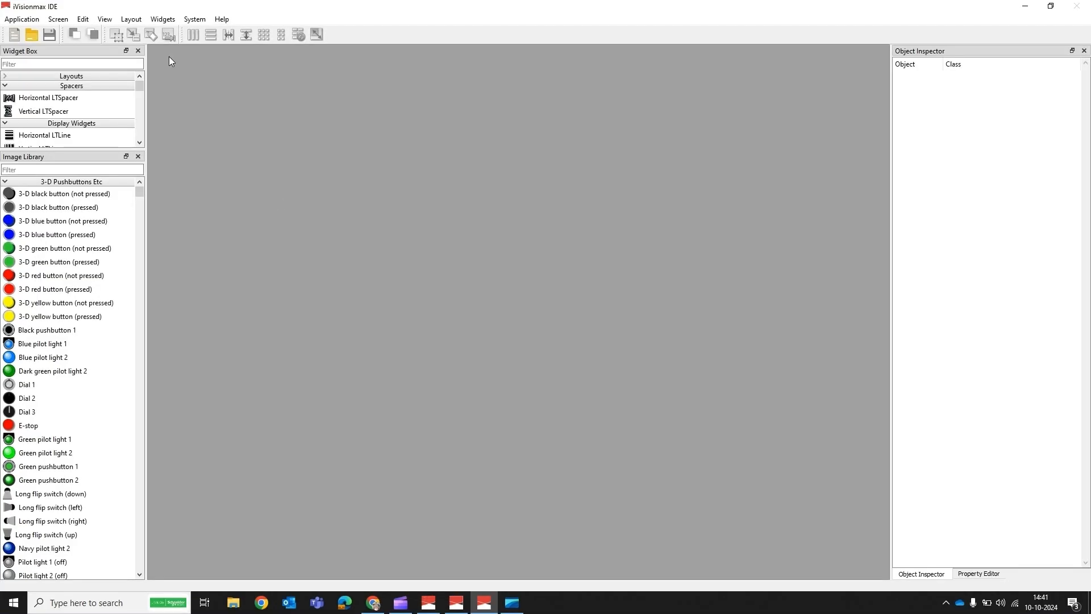
Create a new screen and save it as Screen2 in the ProcessScreen folder.
click(53, 21)
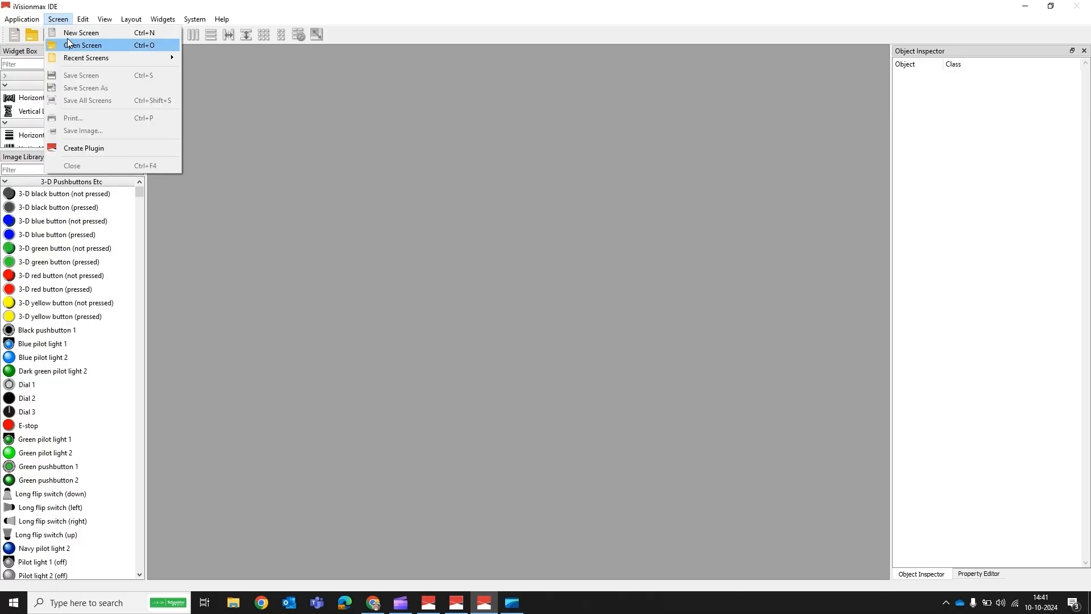
click(71, 33)
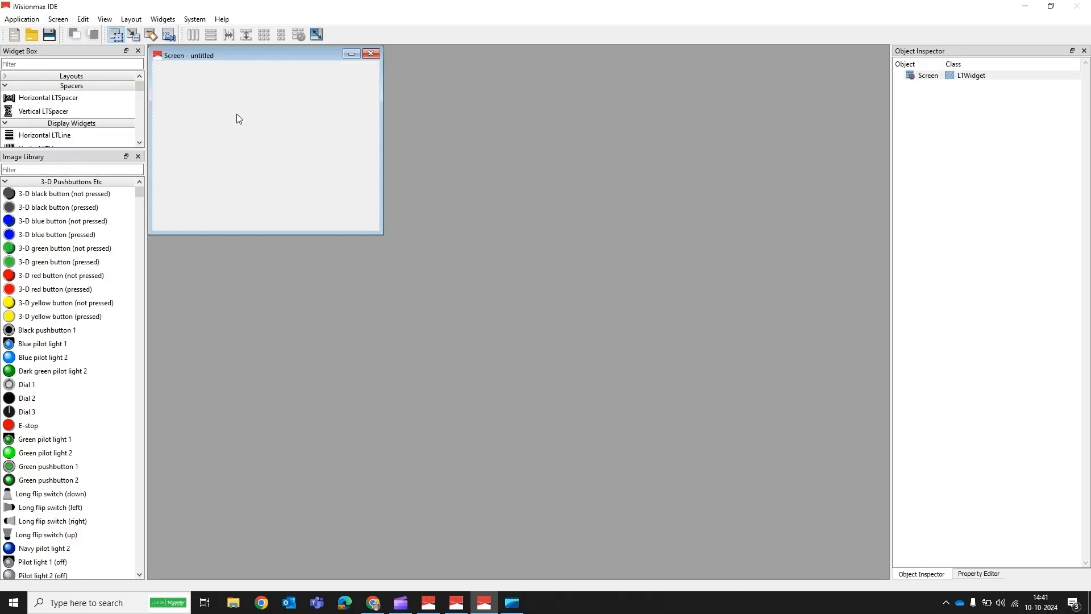
key(ctrl+s)
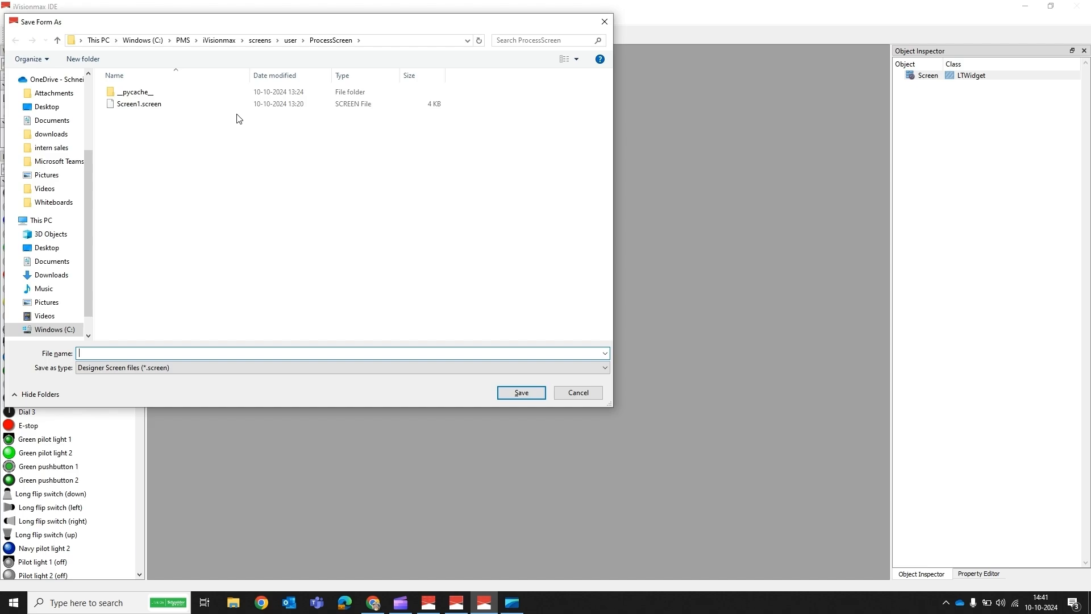
text(Screen2)
click(520, 392)
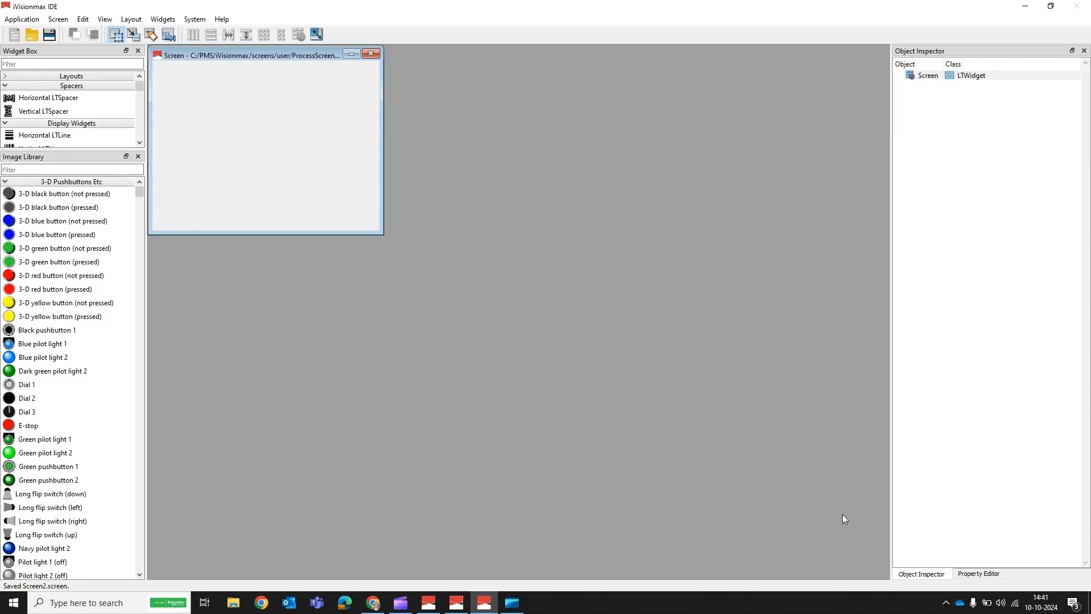
Set the background colour of Screen2 to white (#ffffff).
click(976, 574)
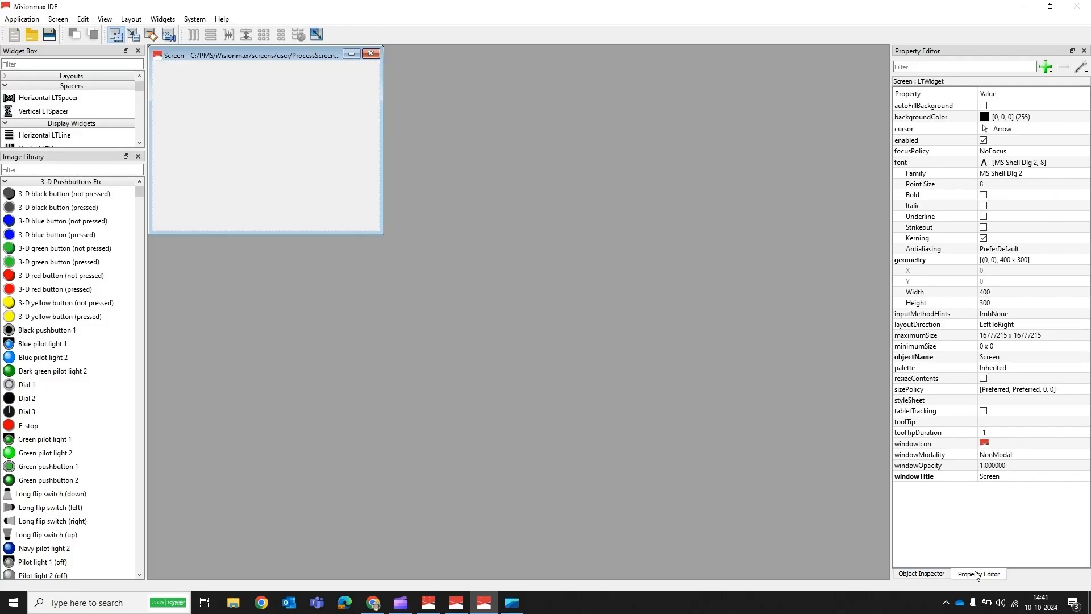
click(984, 118)
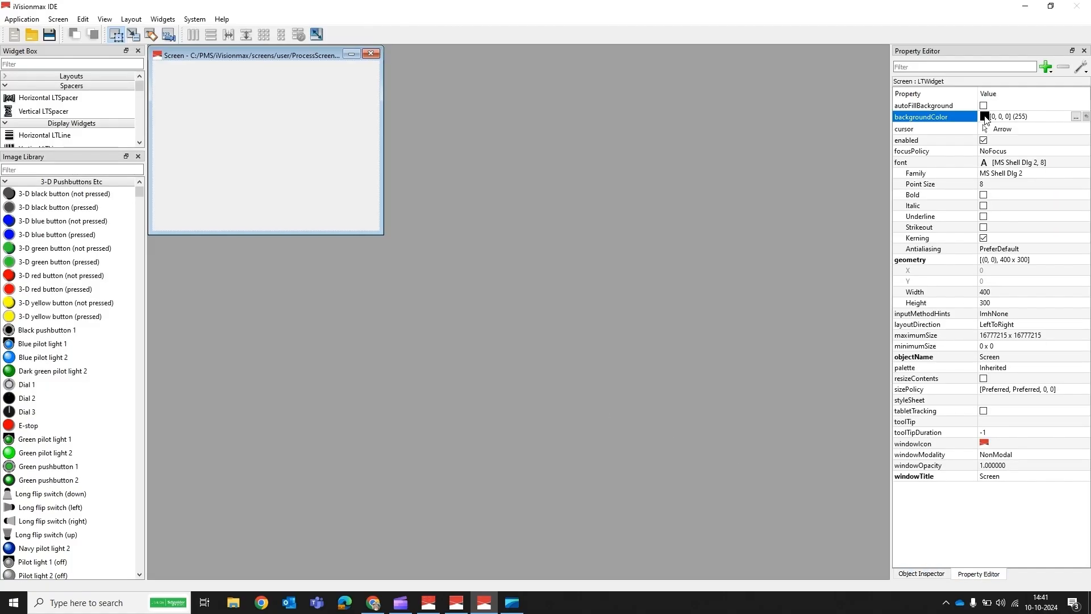
click(1075, 117)
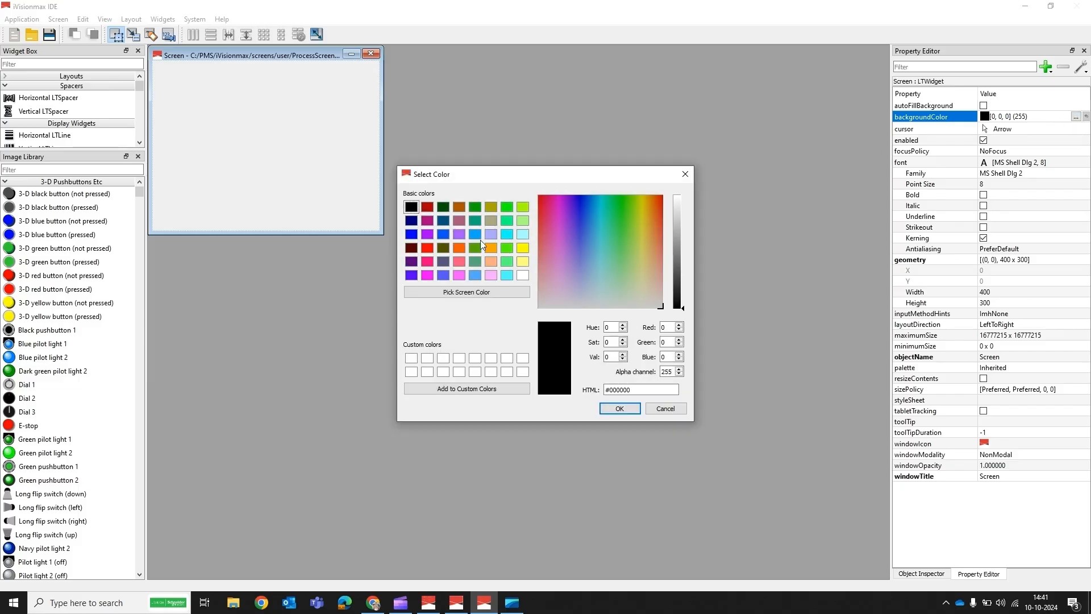
click(523, 276)
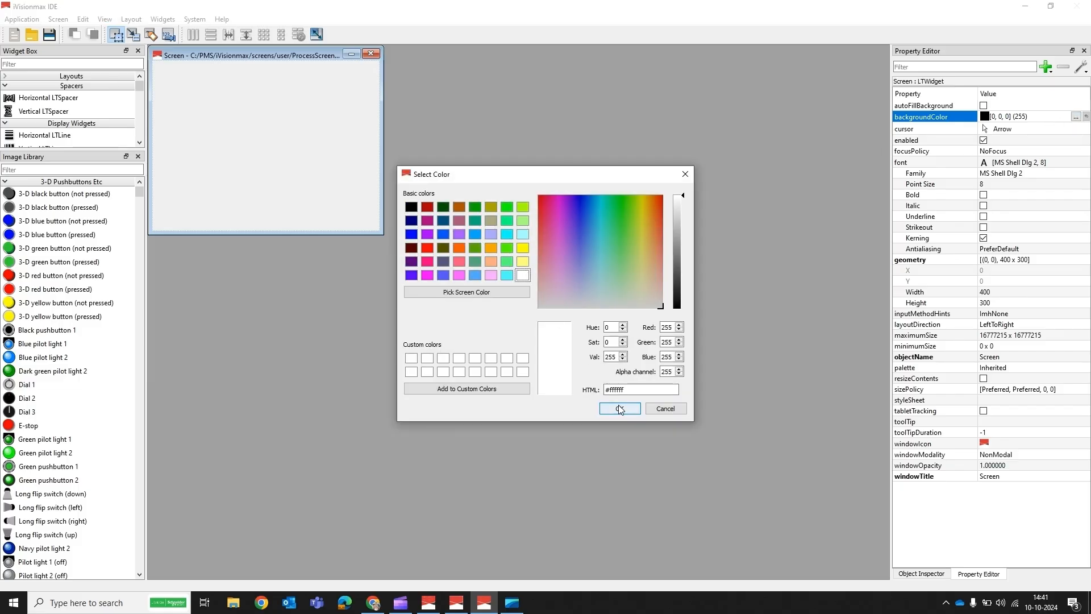
click(619, 408)
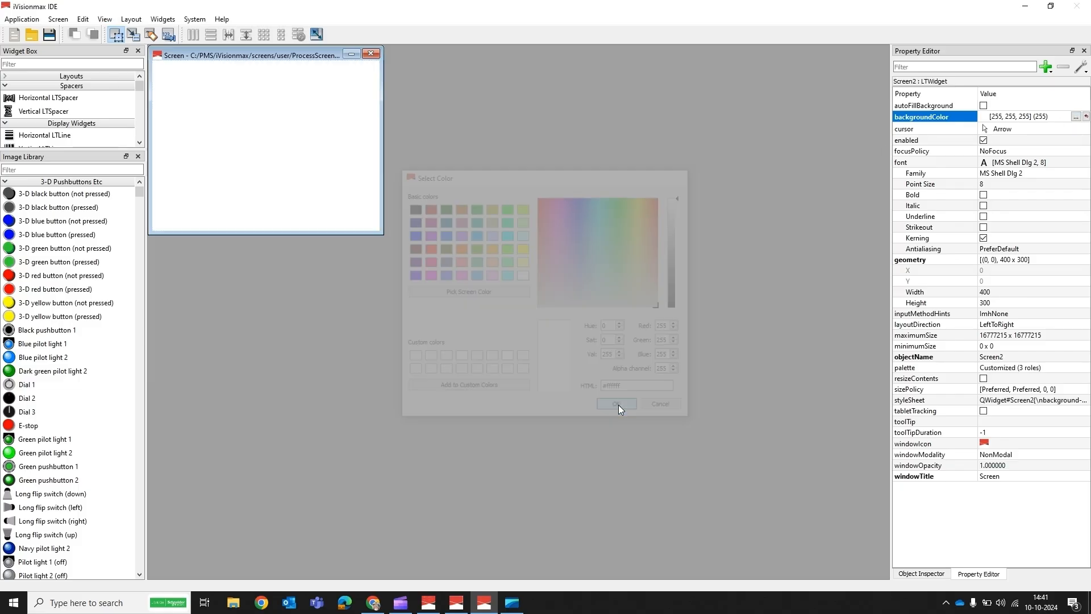
Set the screen's geometry to a width of 1920 and a height of 830.
click(992, 292)
key(BackSpace)
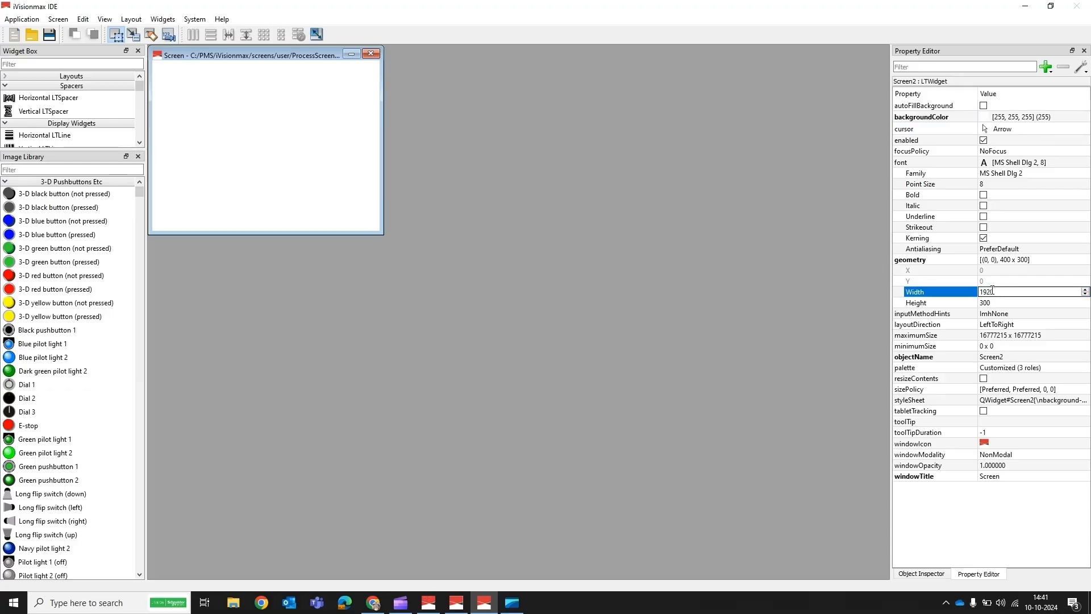
key(Return)
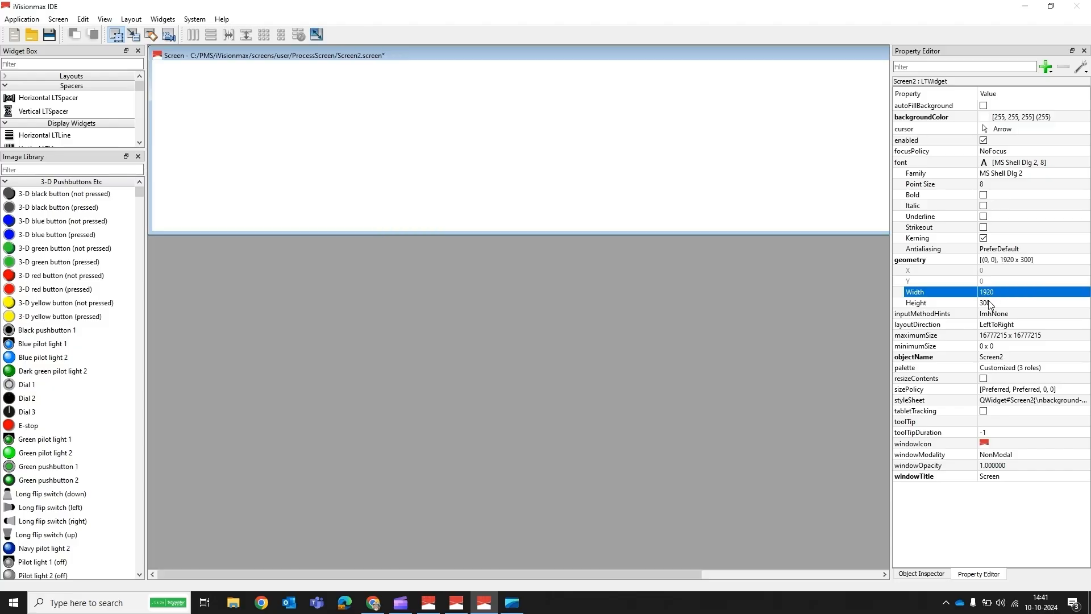
click(989, 302)
key(BackSpace)
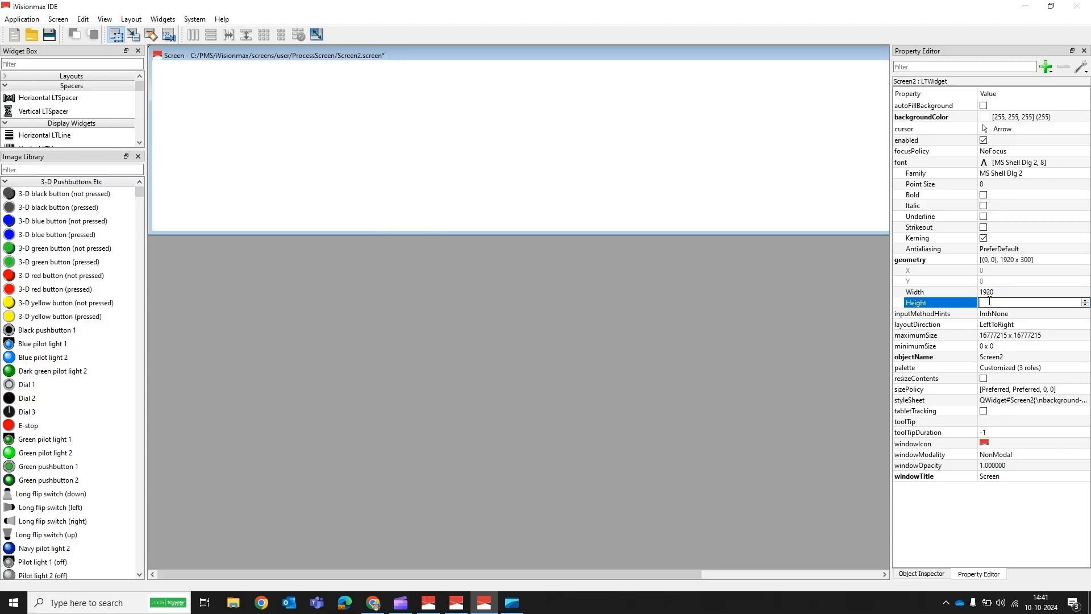
key(Return)
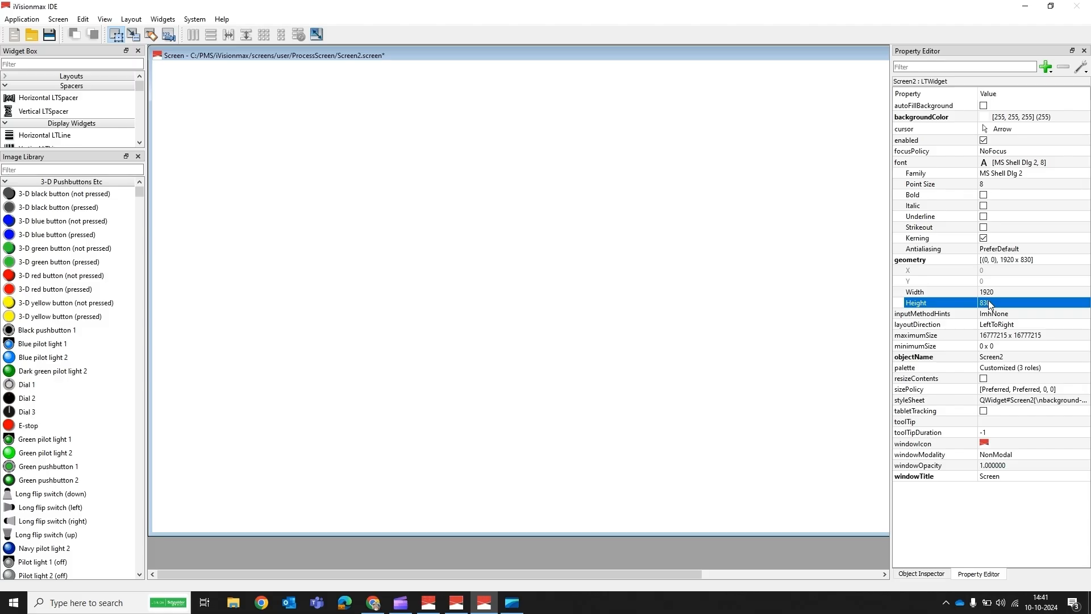
click(496, 243)
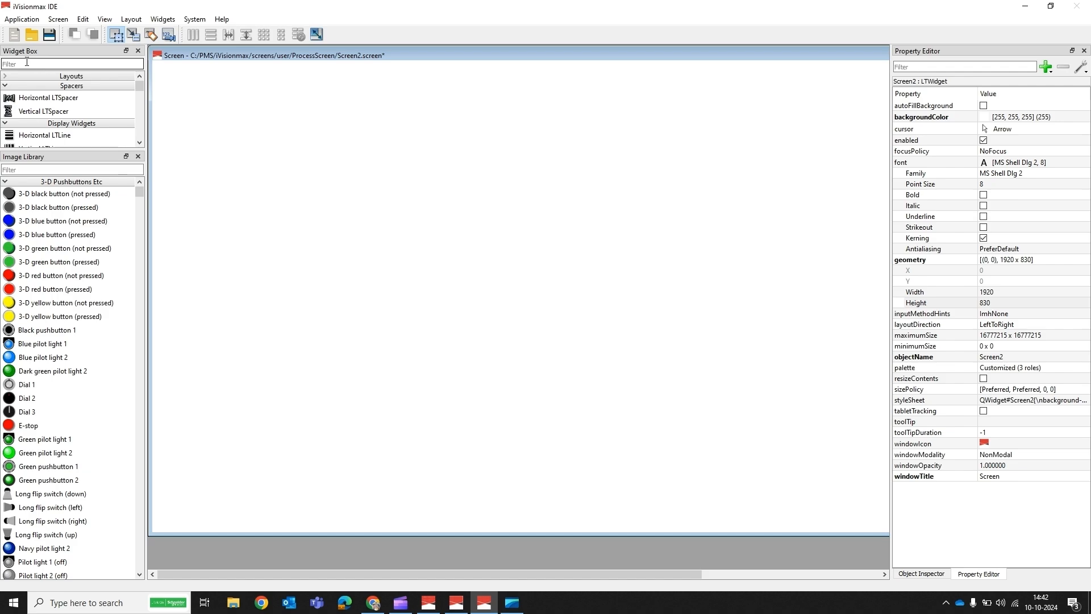
Add an LTLabel reading "PROCESS SCREEN 2" at the upper-left corner of the screen and set its horizontal alignment to AlignHCenter.
text(LTL)
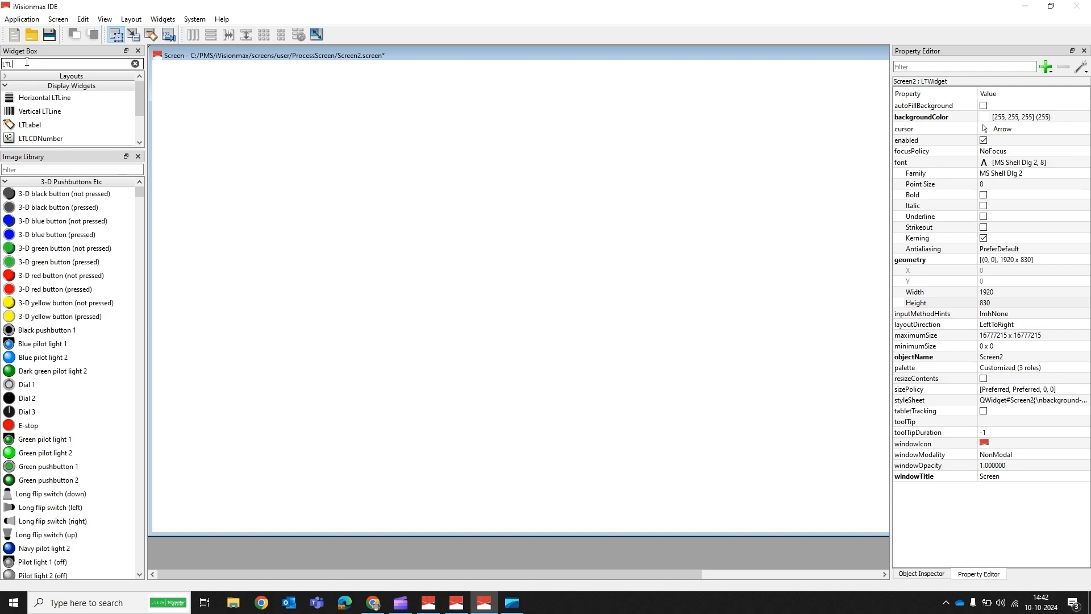
drag(23, 125, 165, 75)
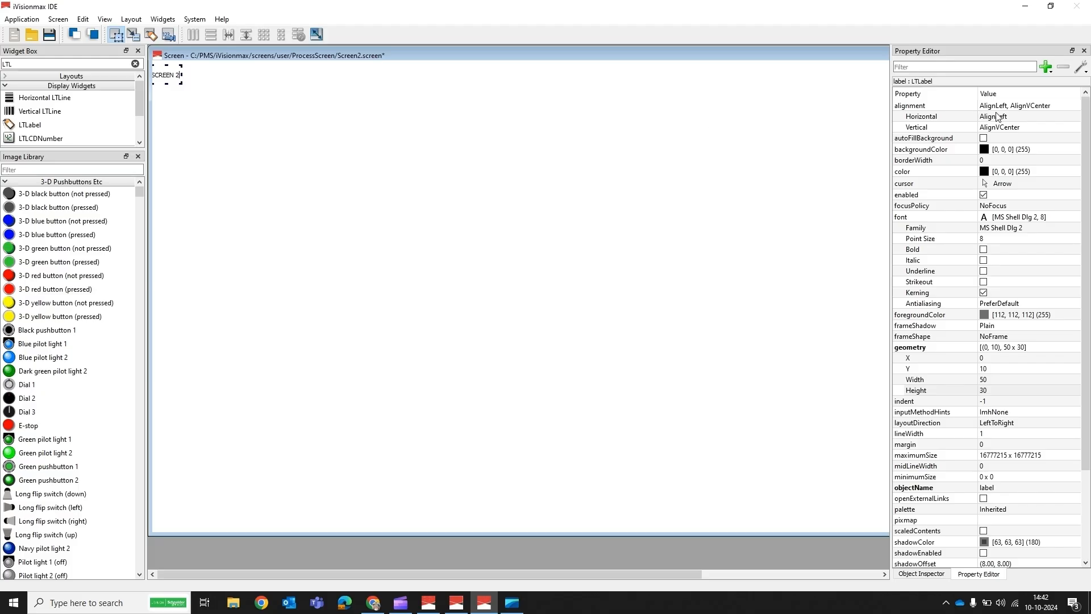
click(1019, 117)
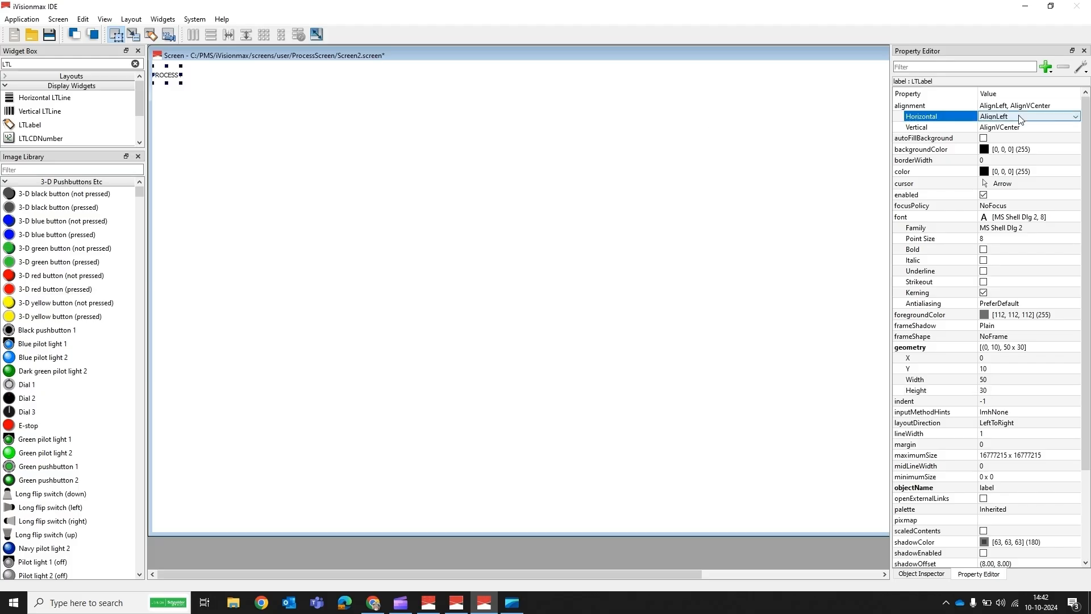
click(1018, 117)
click(1001, 134)
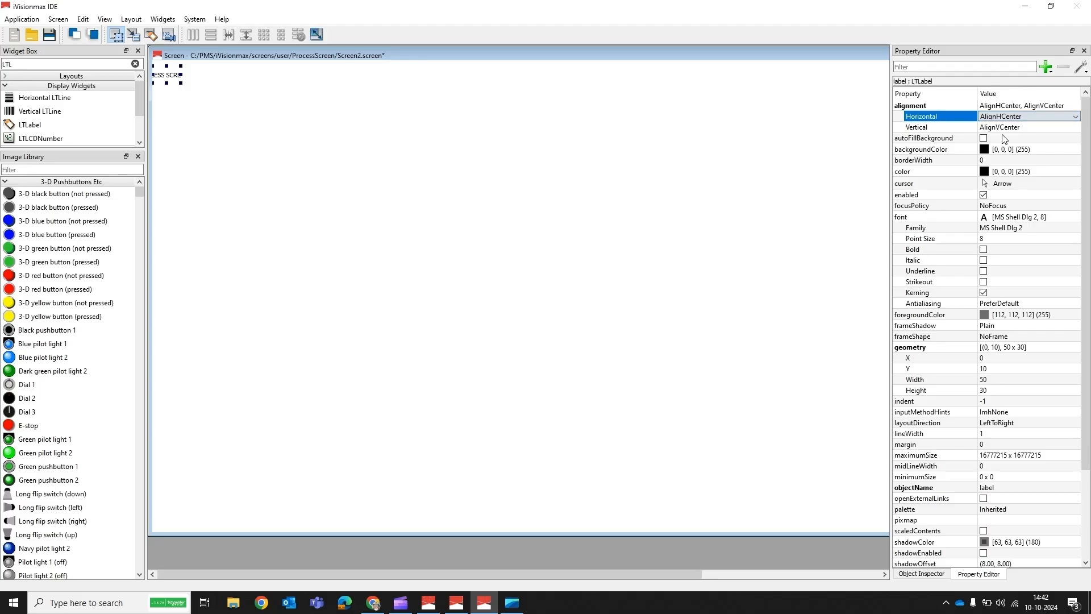
Set the title label's background colour to blue (0, 0, 255) and its text colour to white (255, 255, 255).
click(986, 150)
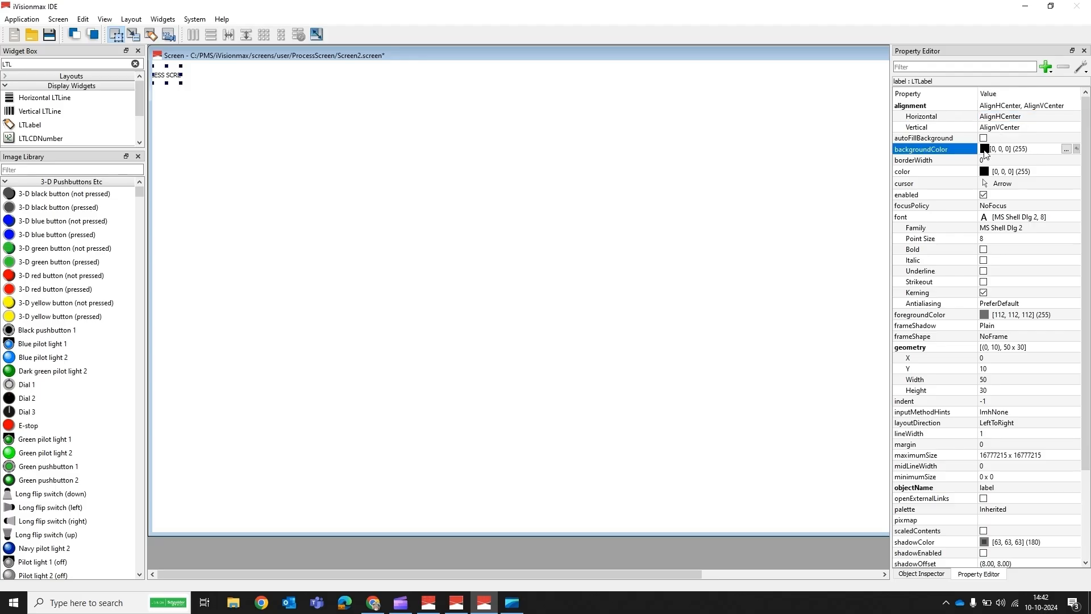
click(1066, 148)
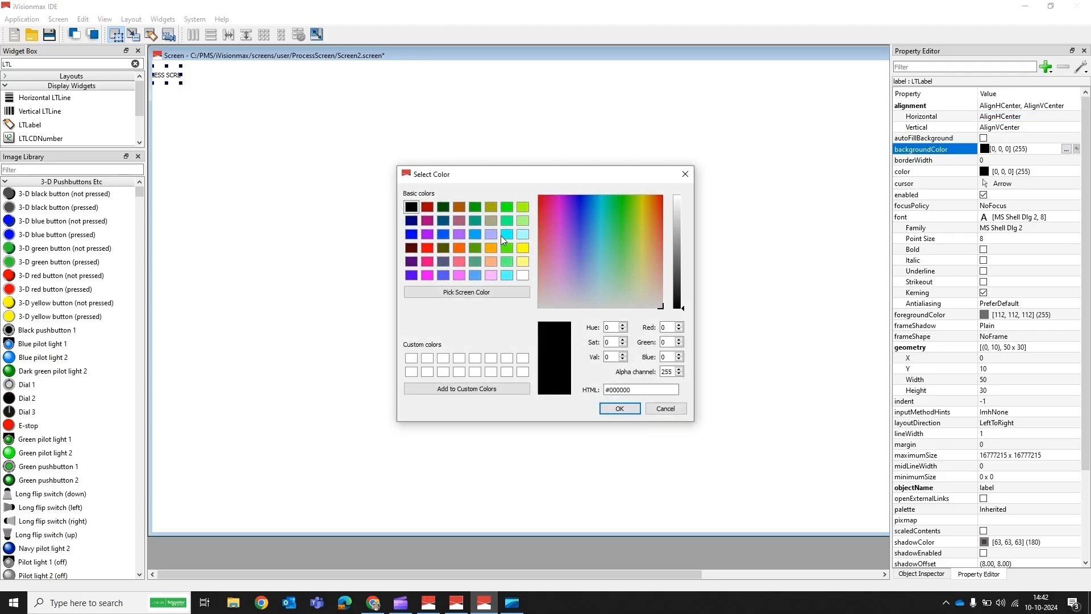
click(411, 234)
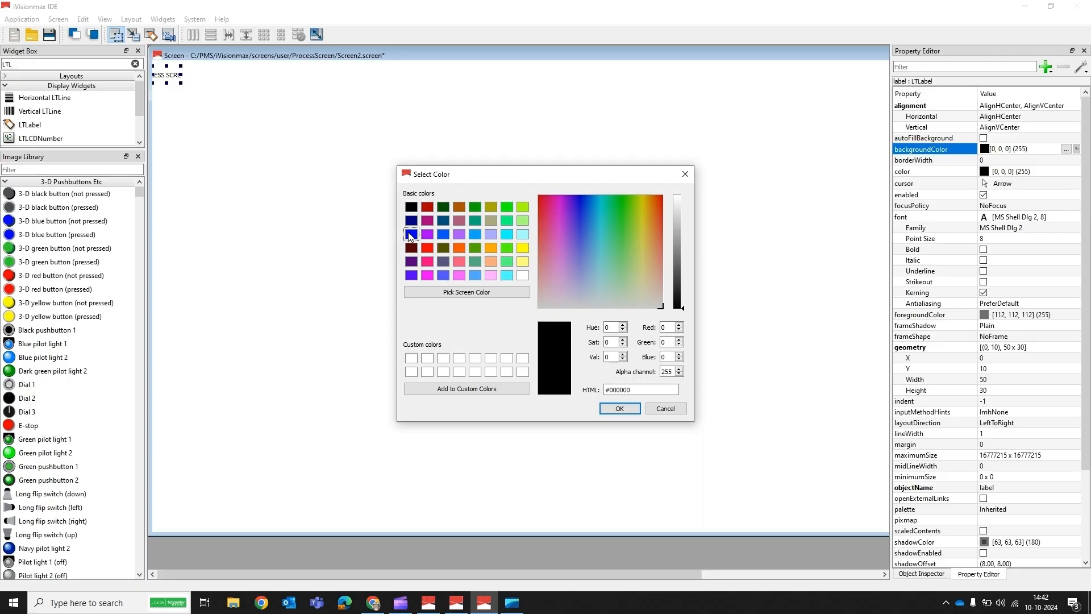
click(611, 410)
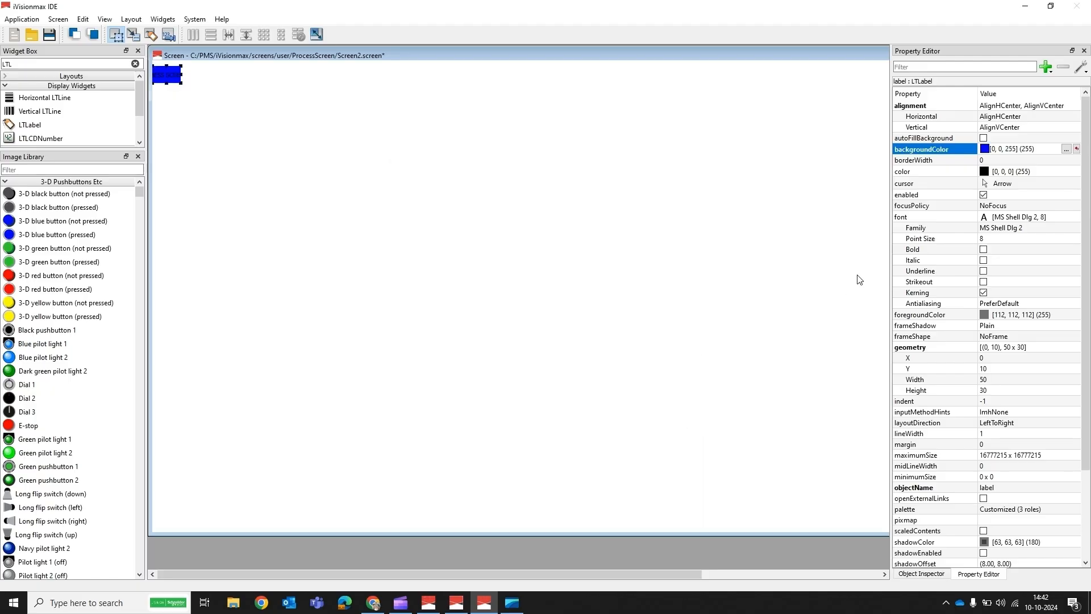
click(985, 173)
click(1066, 171)
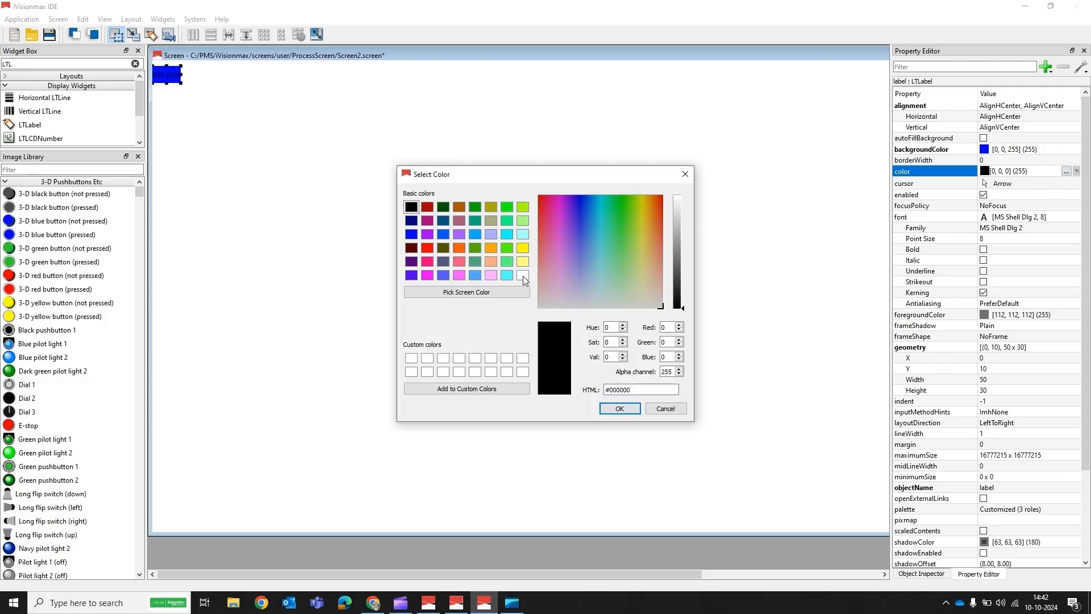
click(522, 275)
click(614, 411)
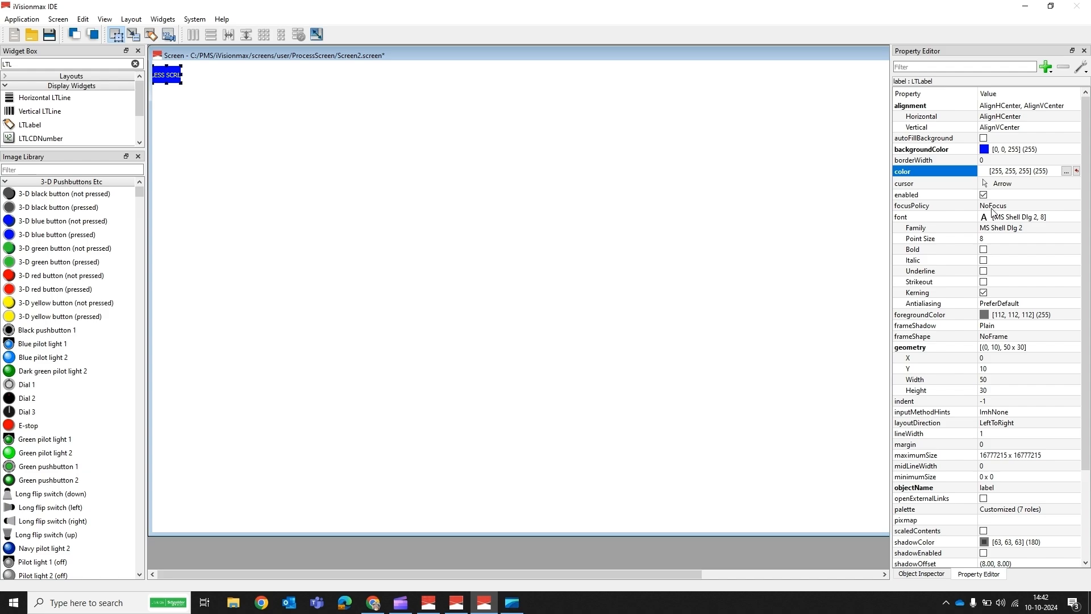
Set the title label's font to point size 16 and make it bold.
click(981, 238)
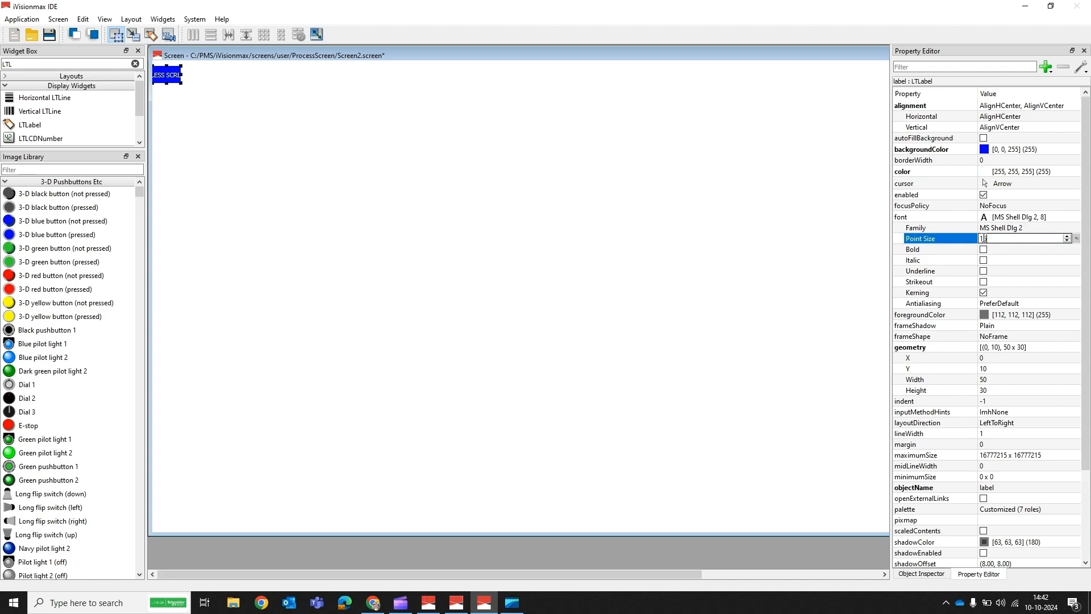
key(Return)
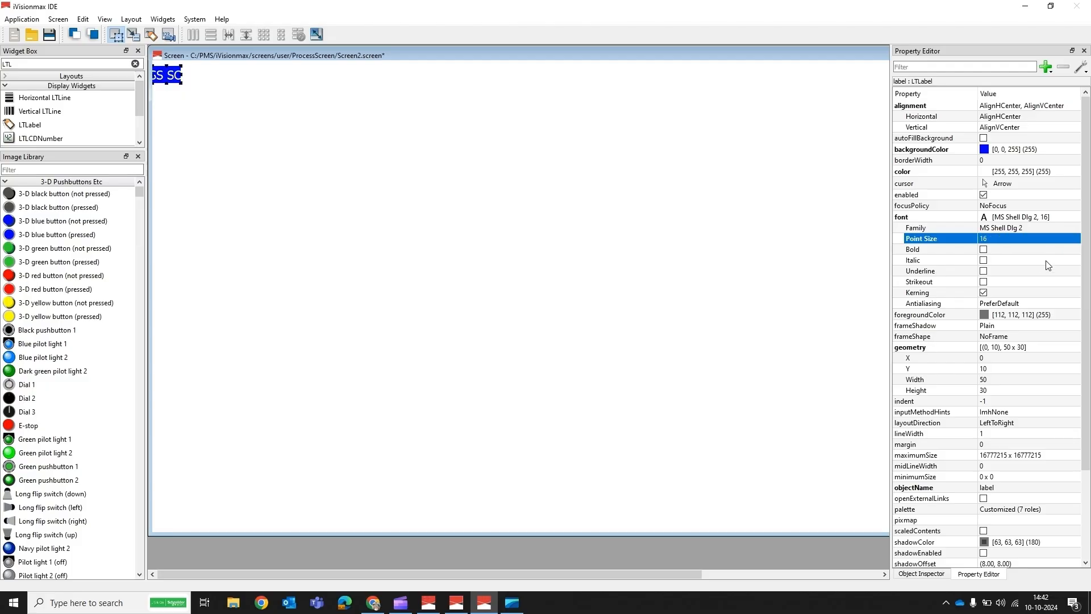
click(984, 248)
click(983, 249)
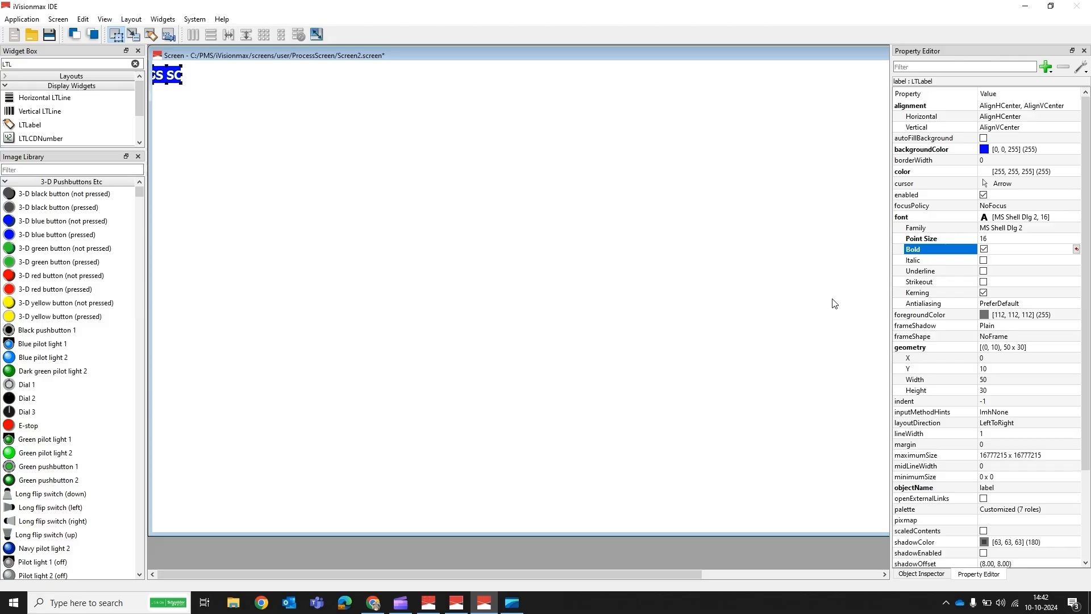
Set the title label's width to 1920 and move it up against the top edge of the screen.
click(994, 379)
text(1)
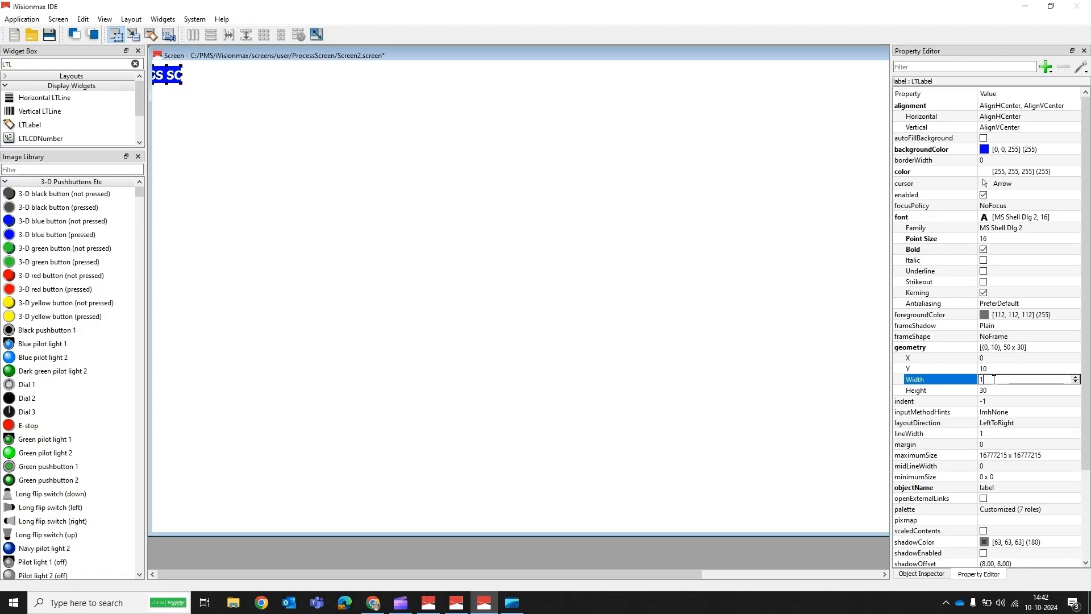
text(920)
key(Return)
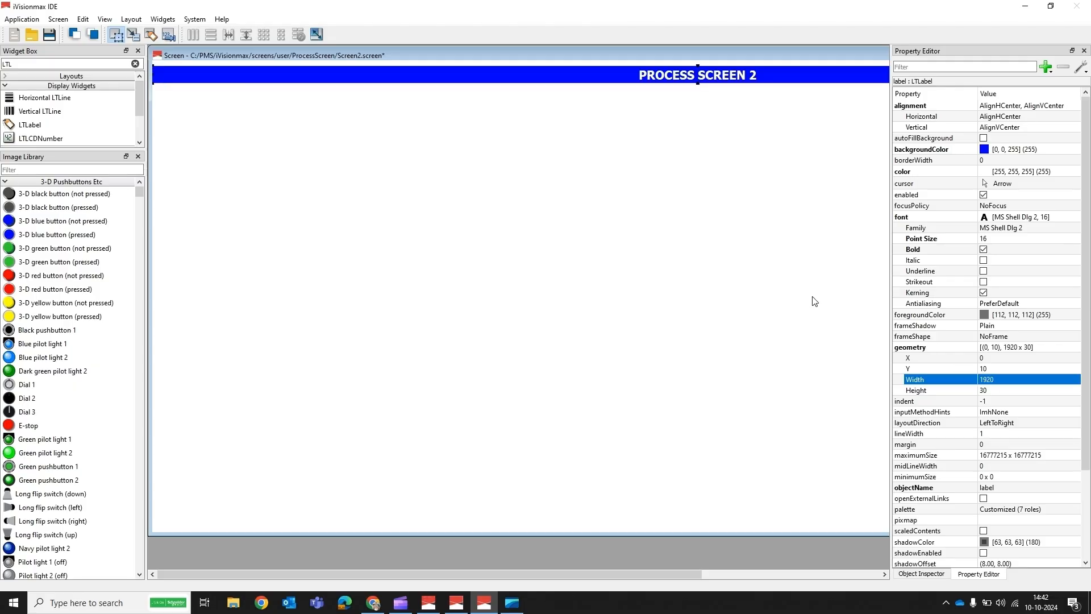
click(598, 243)
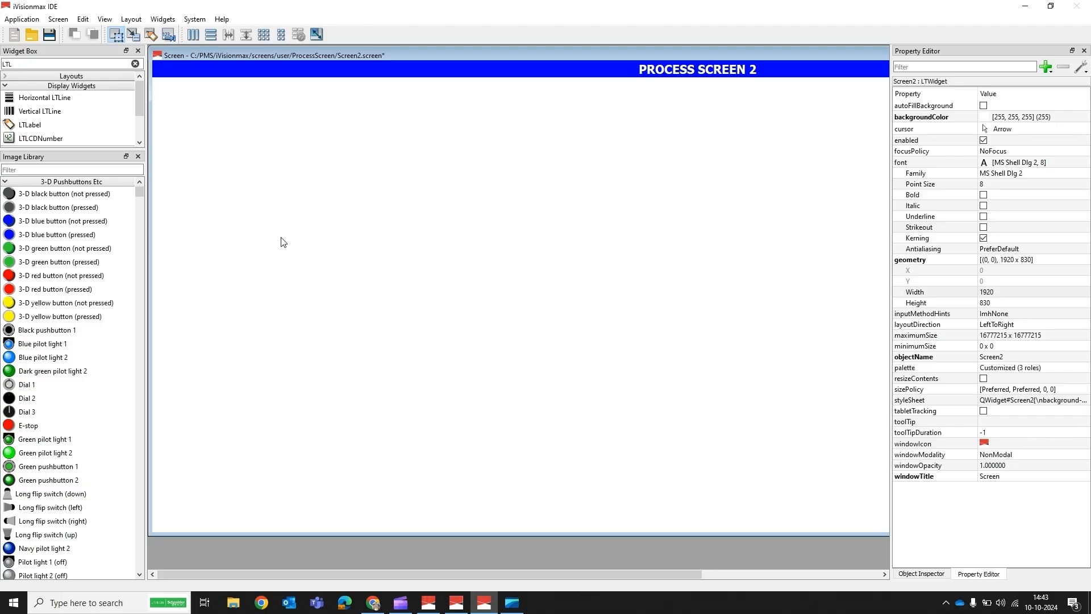
Add an LTLabel in the middle area of the screen and give its style sheet a border-image of fangifshirak from the iVisionmax images/user folder.
drag(24, 125, 422, 282)
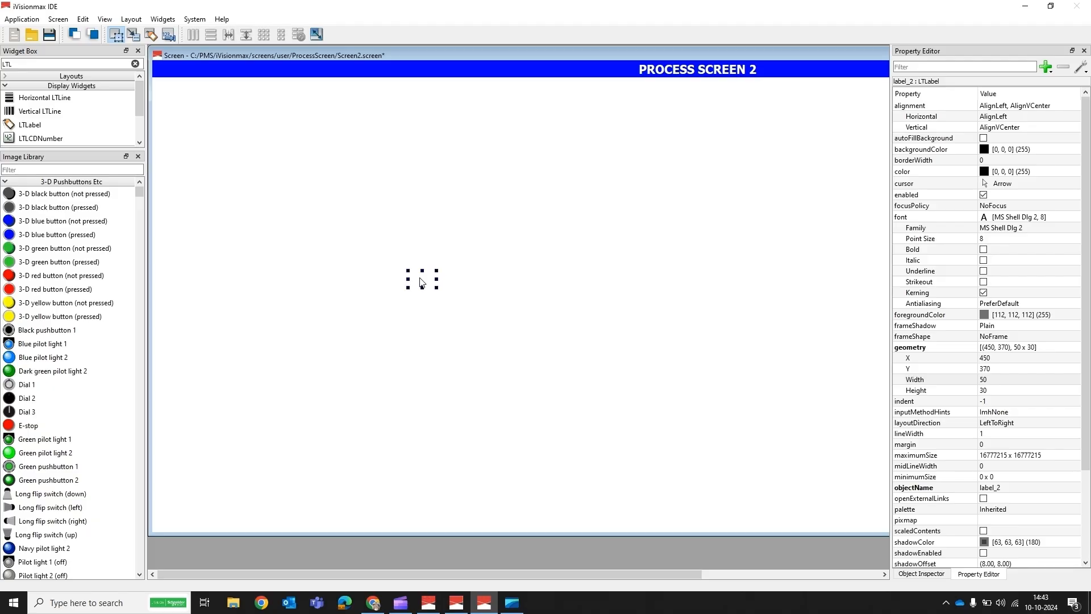
right_click(422, 283)
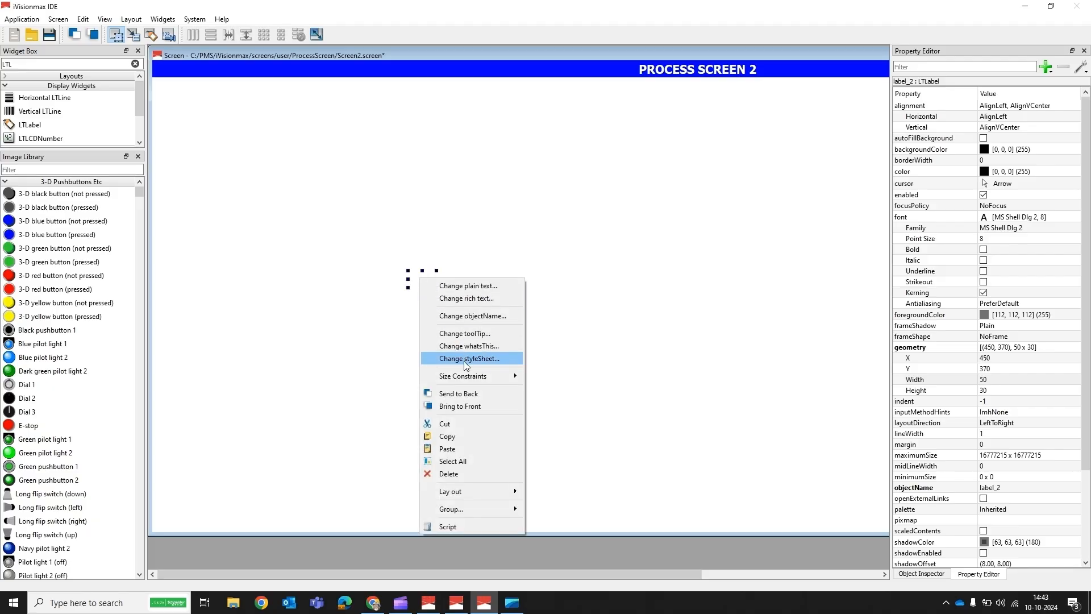
click(479, 360)
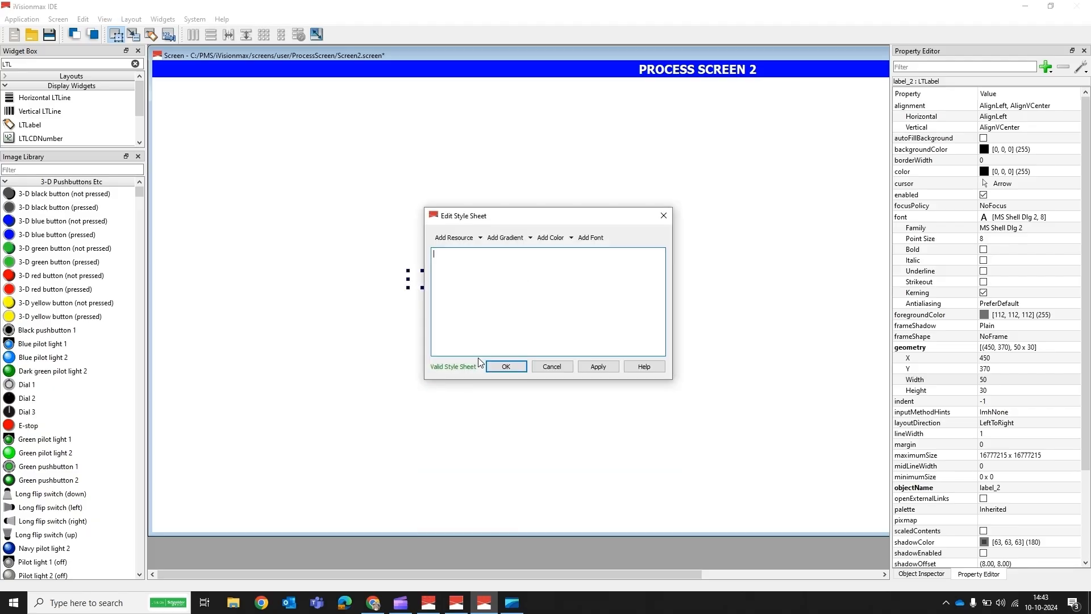
click(480, 237)
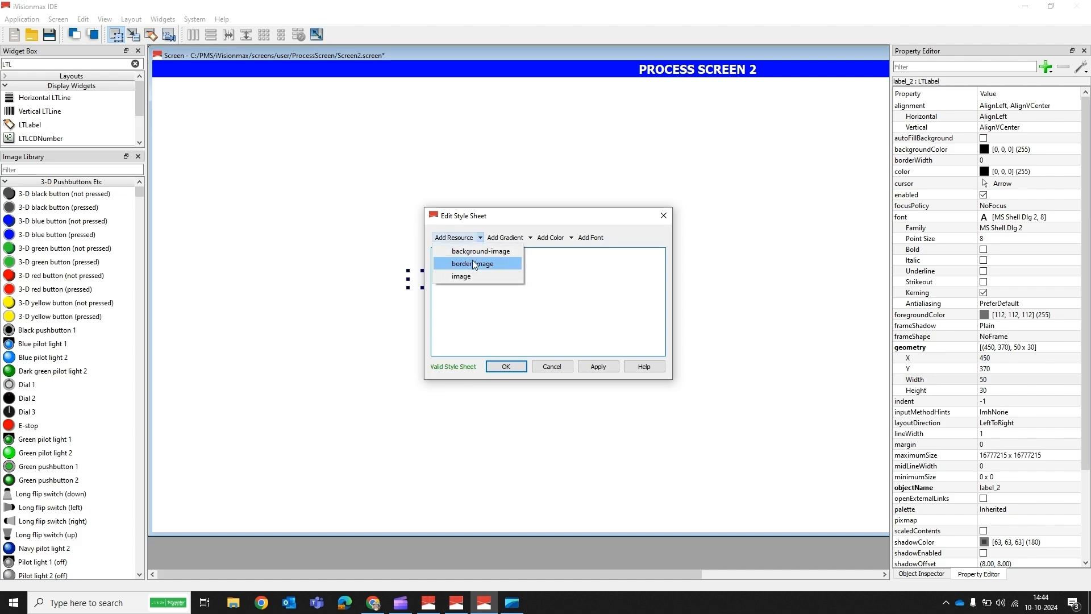
click(473, 263)
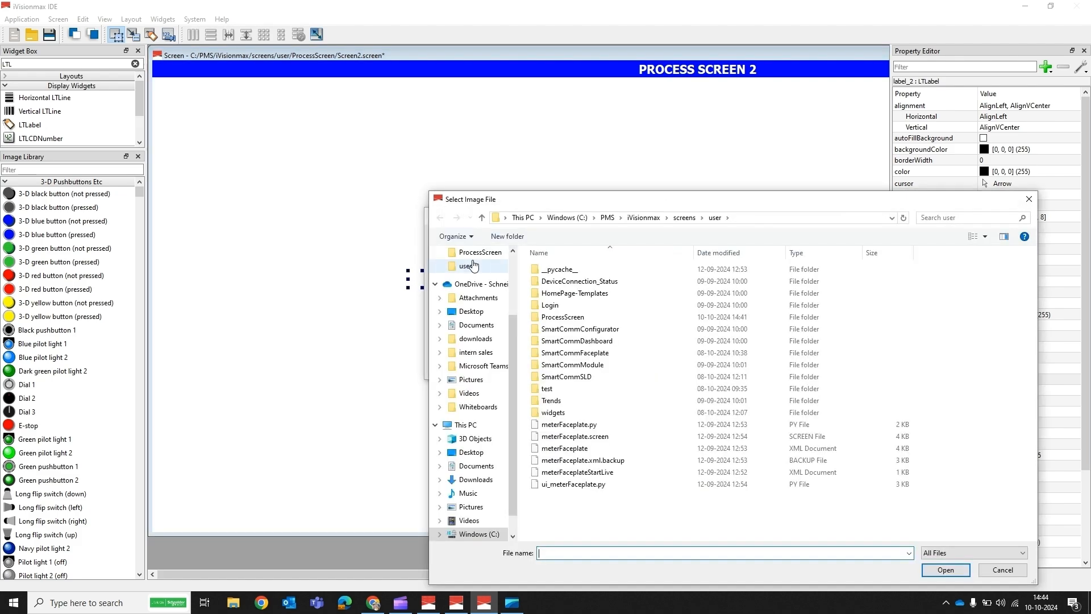
click(641, 218)
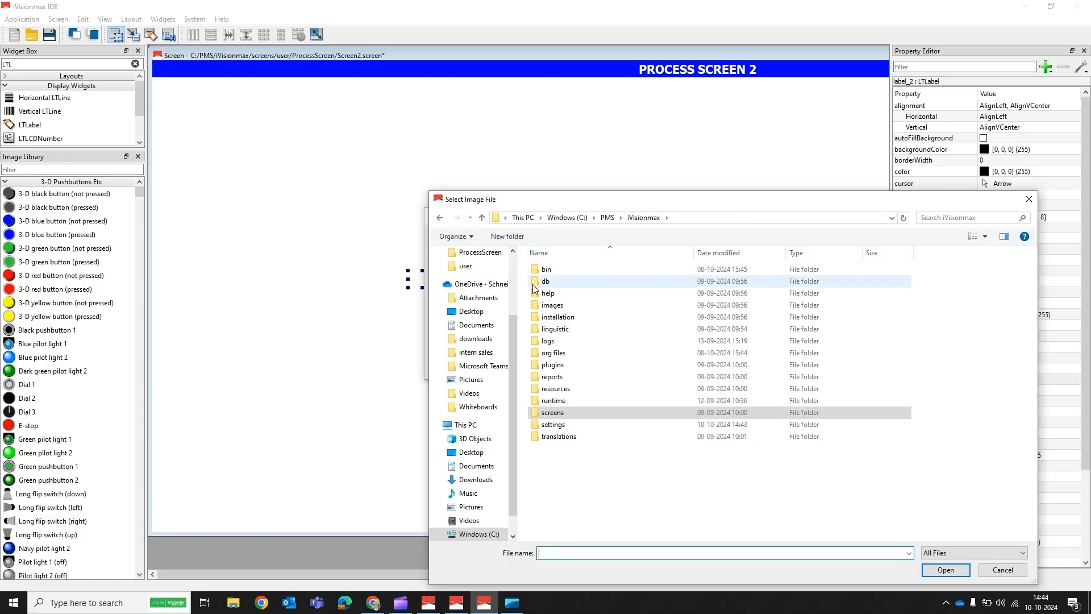
double_click(546, 305)
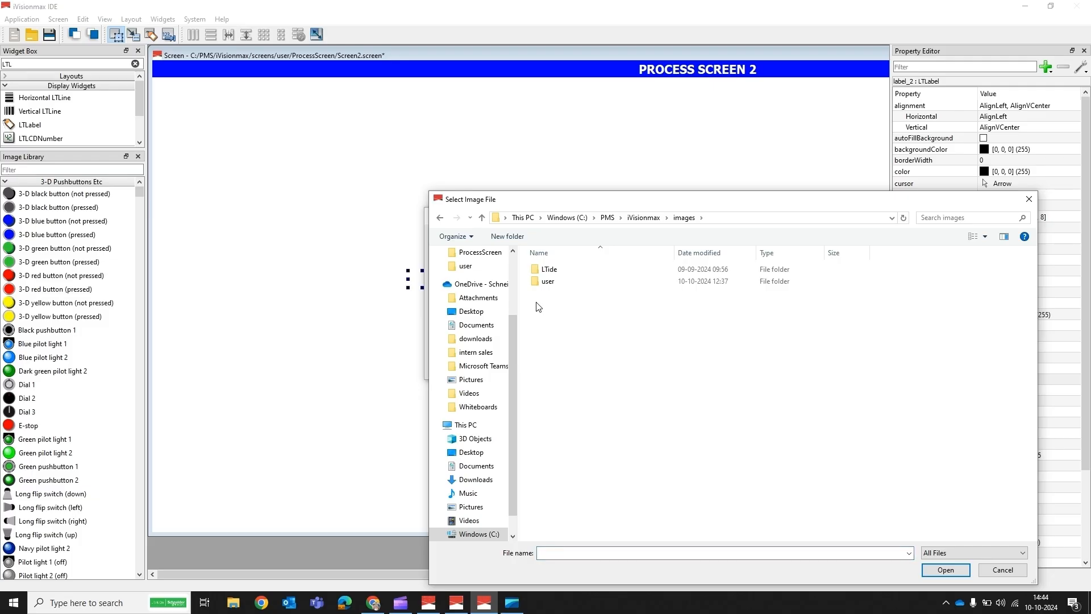
double_click(549, 281)
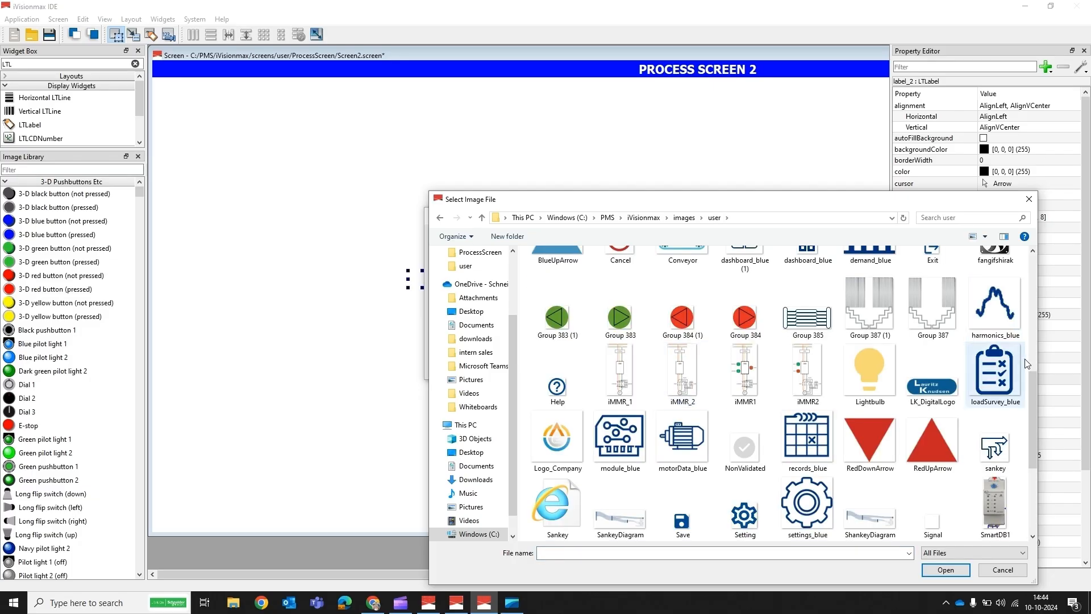
drag(1033, 391, 1032, 354)
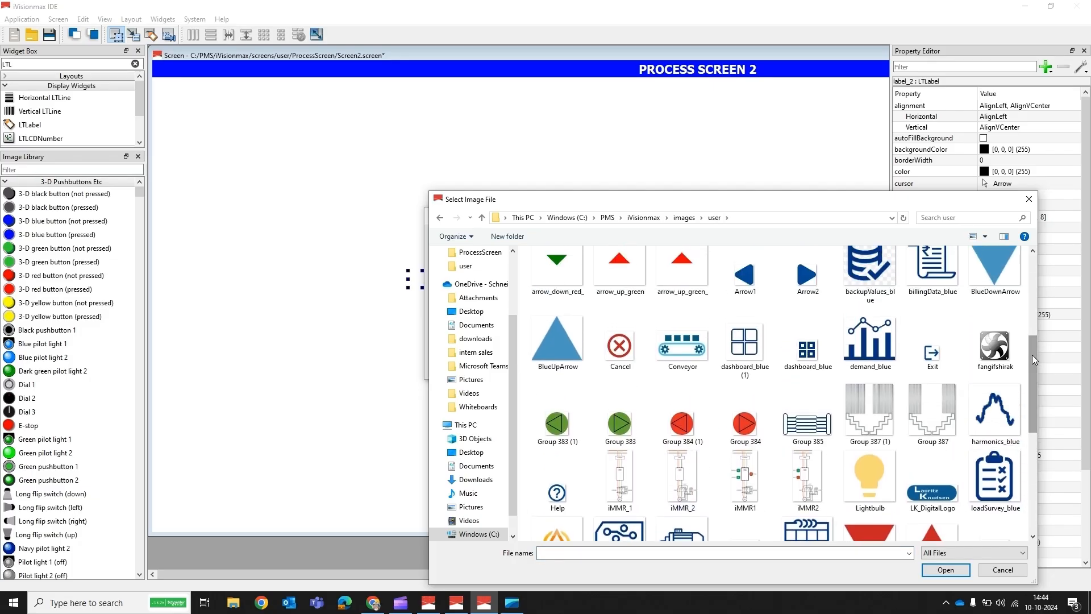
click(994, 355)
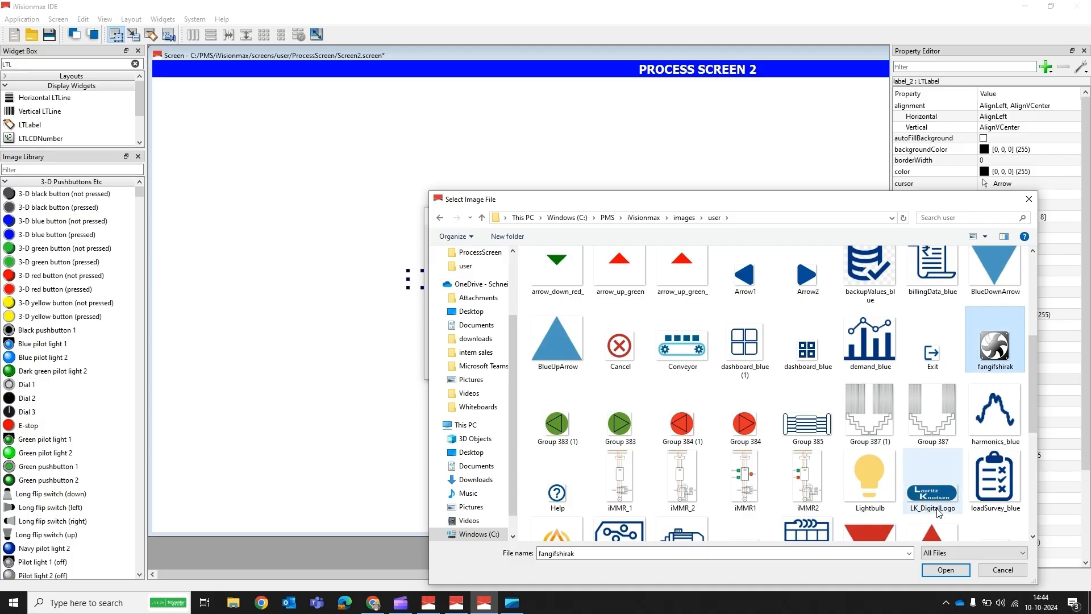
click(943, 568)
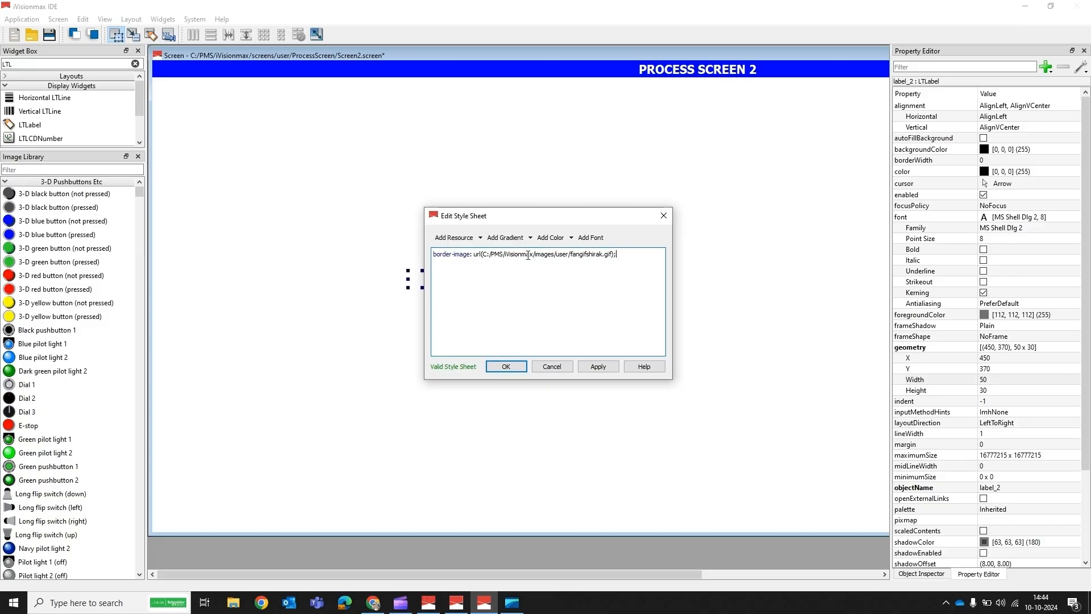
Shorten the border-image path to the relative ../images/user/fangifshirak.gif and apply the style sheet to the label.
drag(533, 254, 484, 254)
key(Delete)
key(Delete)
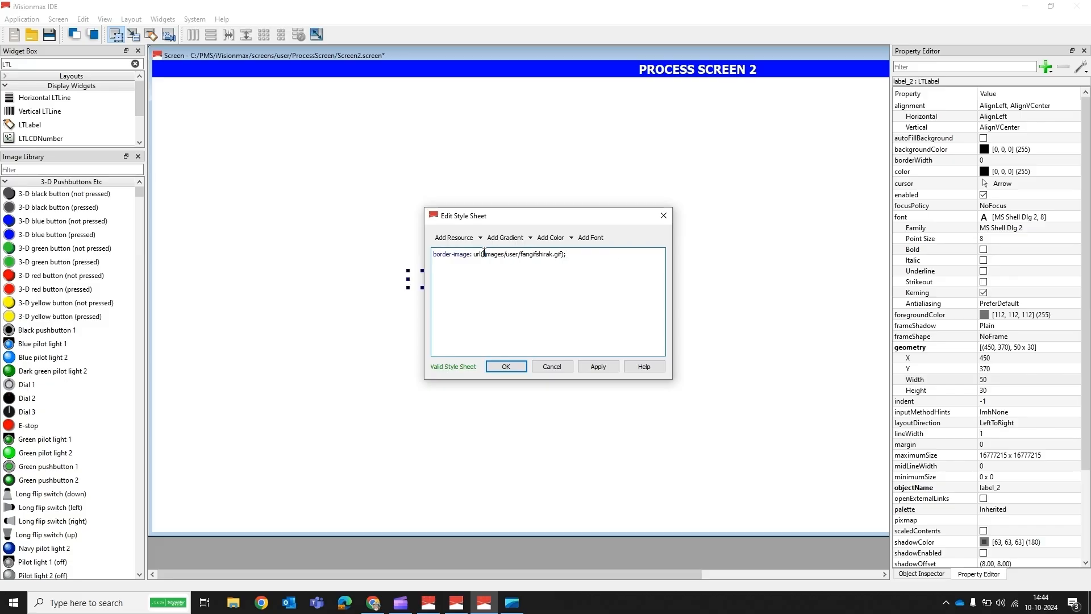
text(./)
click(598, 367)
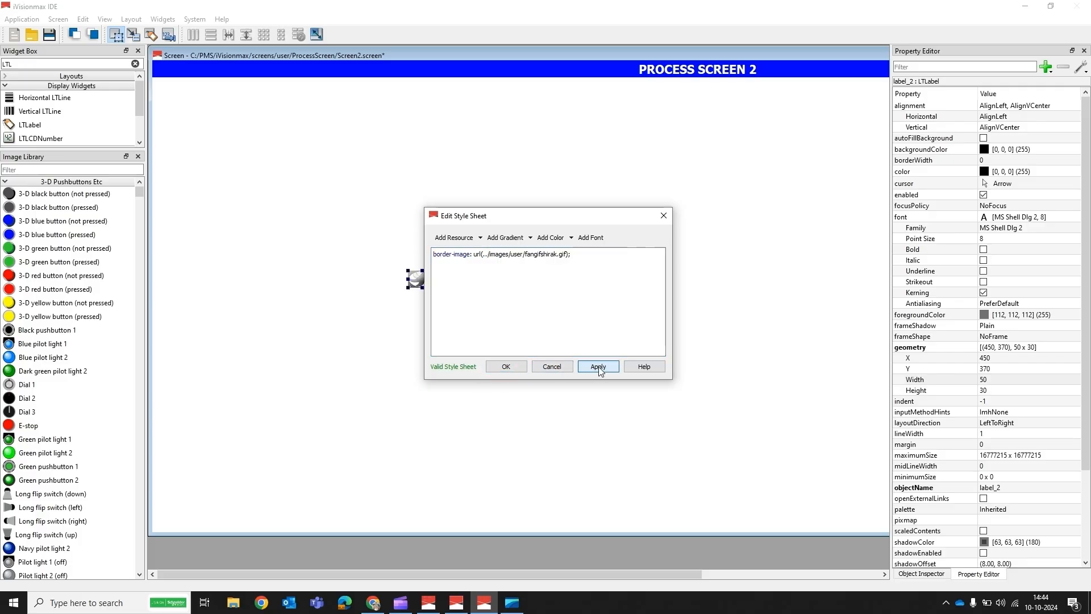
click(505, 367)
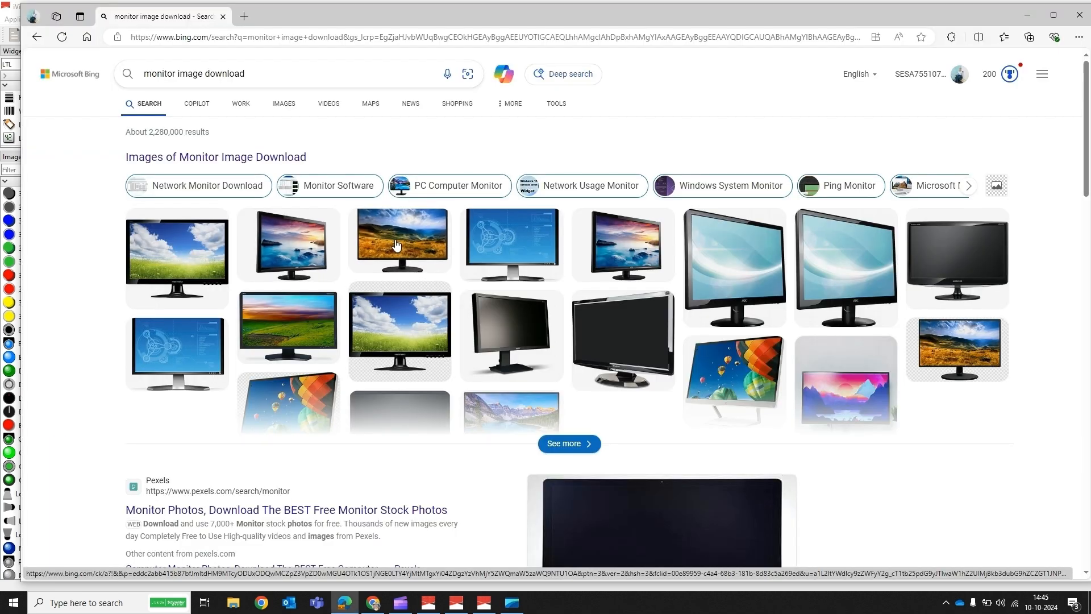
From the Bing results for monitor images, save the landscape-wallpaper monitor picture as monitor_PNG101653 in the iVisionmax images/user folder.
click(397, 243)
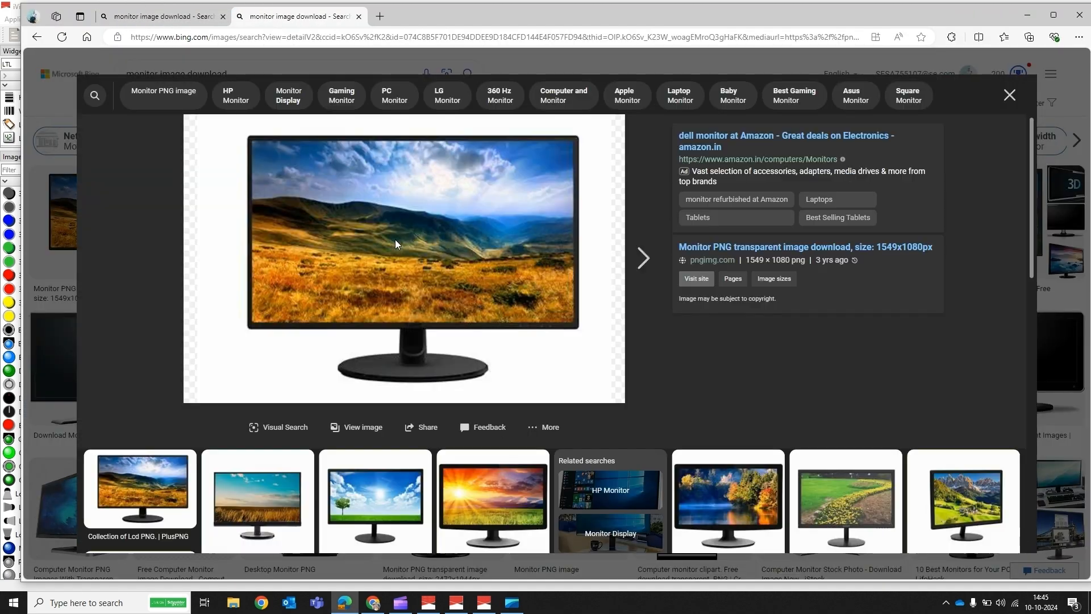
right_click(396, 243)
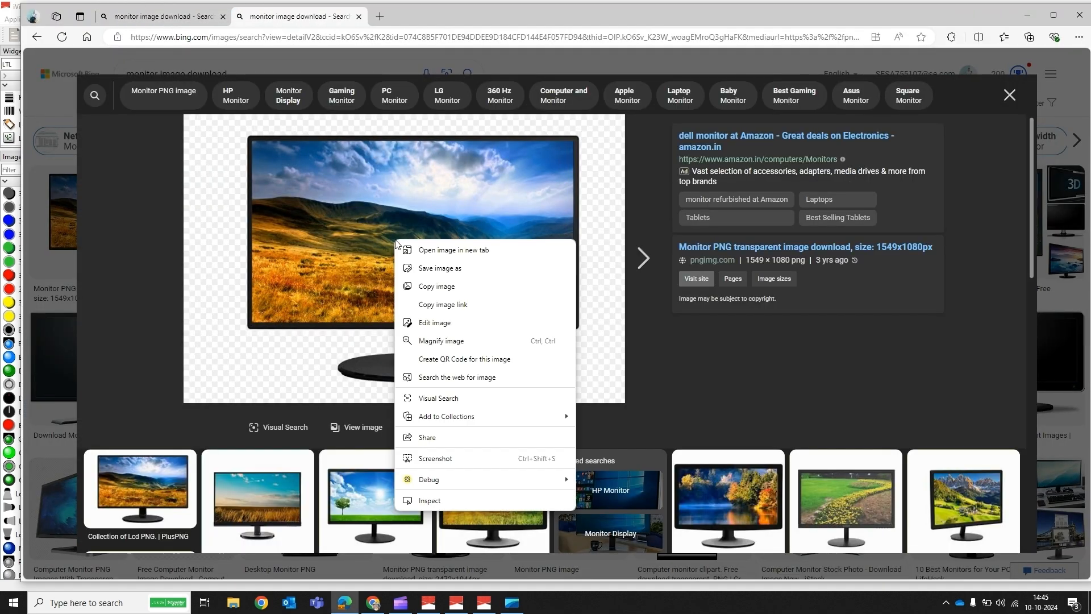
click(420, 270)
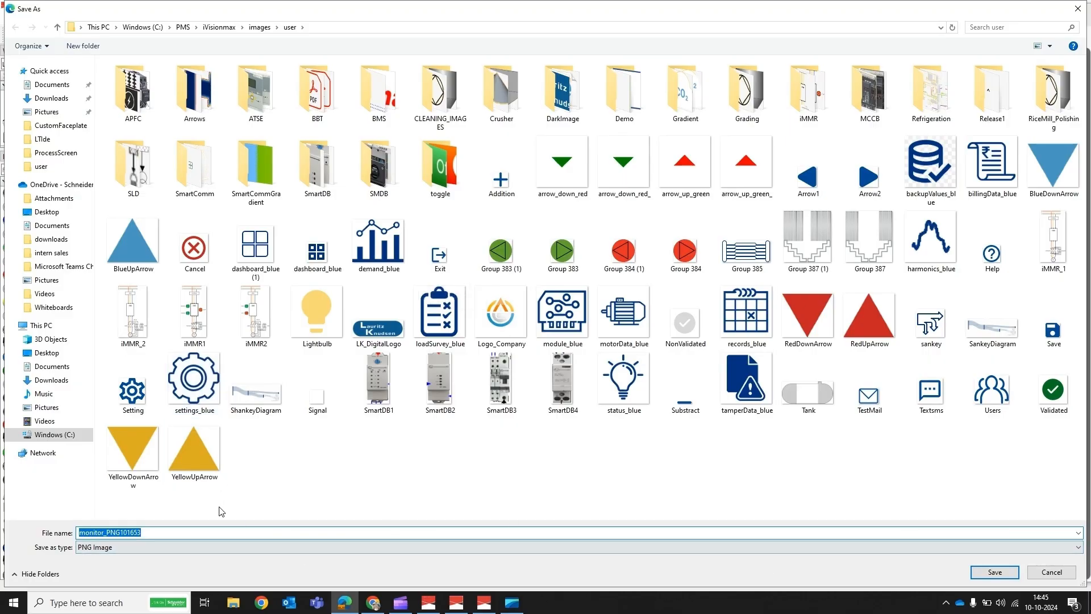
click(988, 572)
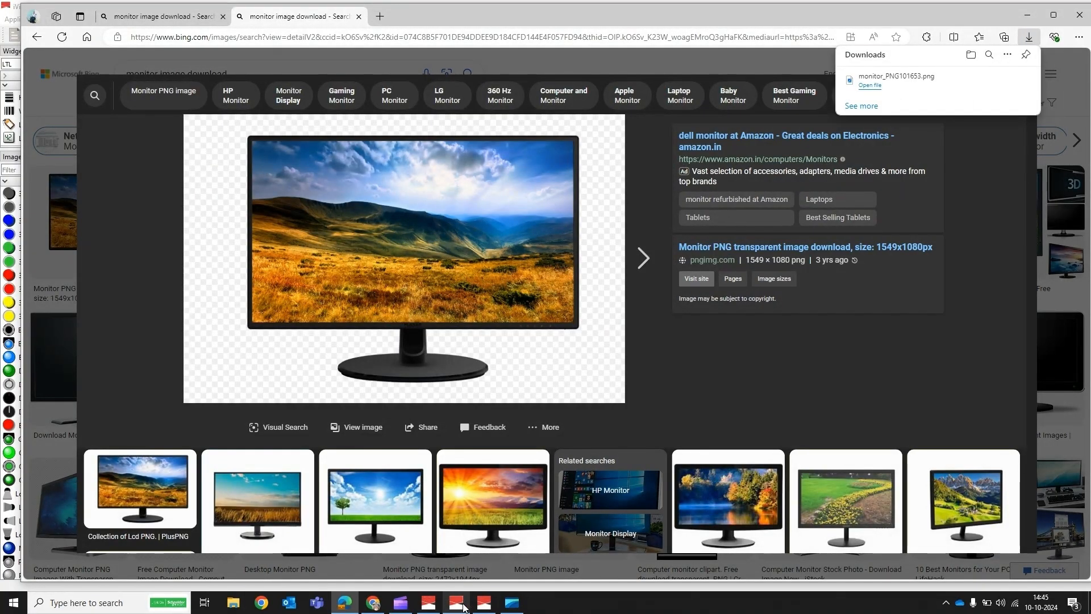
Back in the iVisionmax IDE, add an LTLabel beside the fan and give its style sheet a border-image of monitor_PNG101653 from images/user.
mouse_move(461, 607)
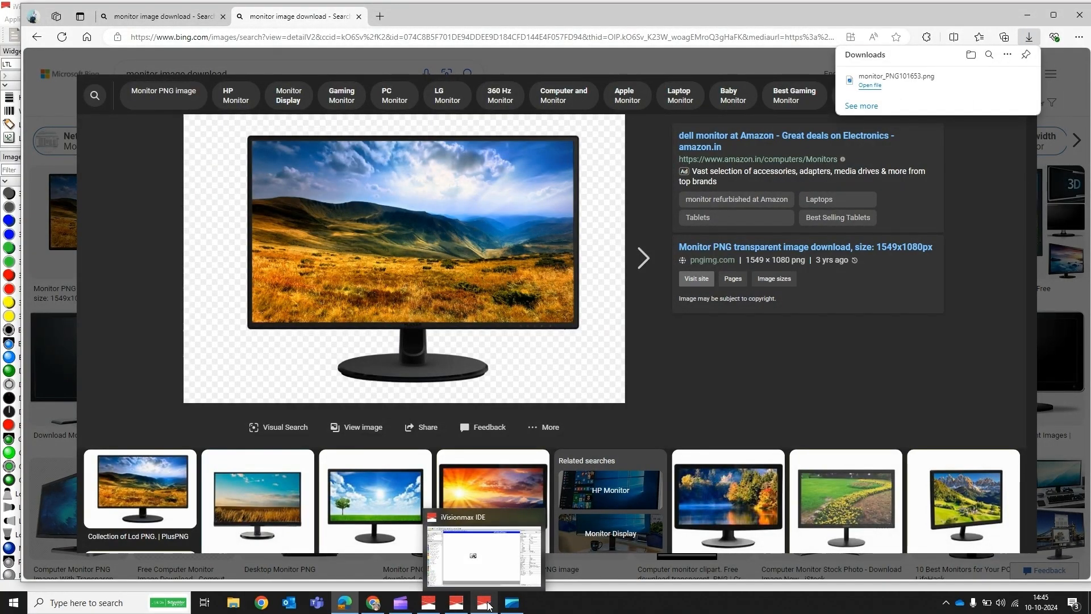
click(488, 552)
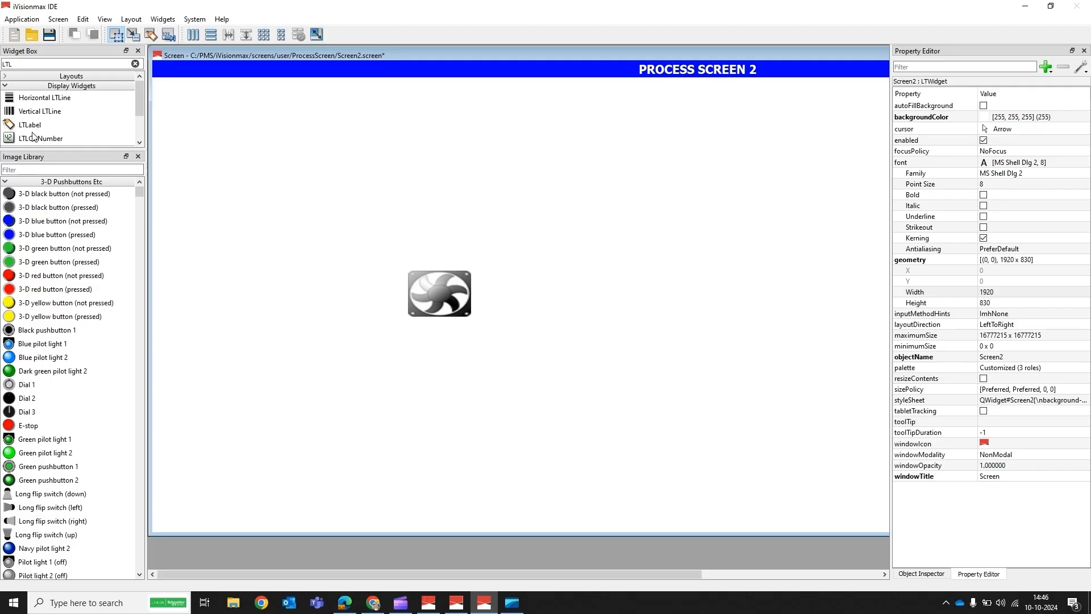
drag(18, 127, 535, 290)
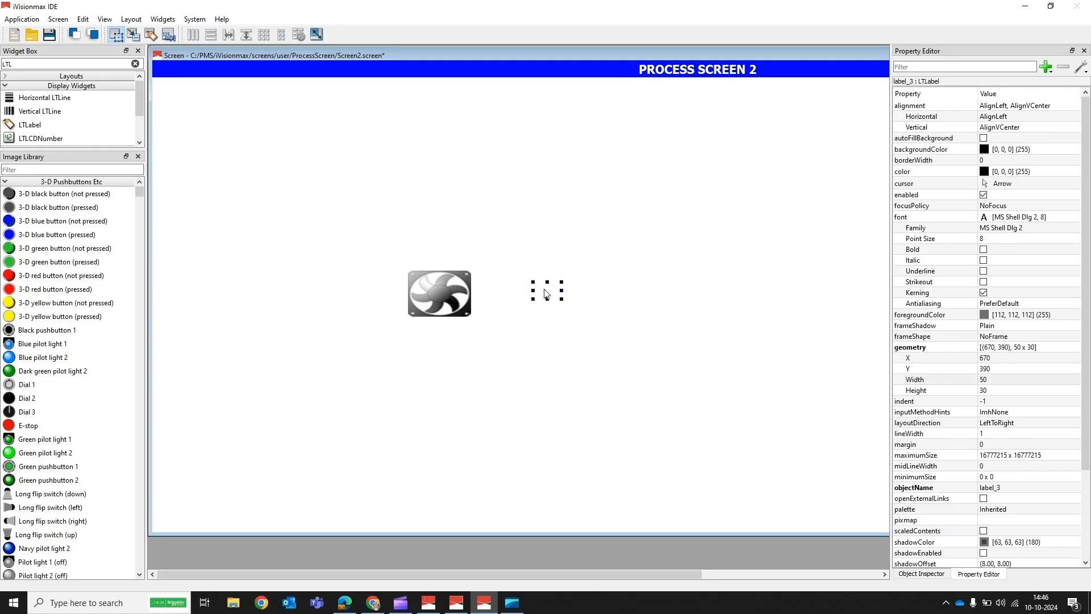
right_click(544, 293)
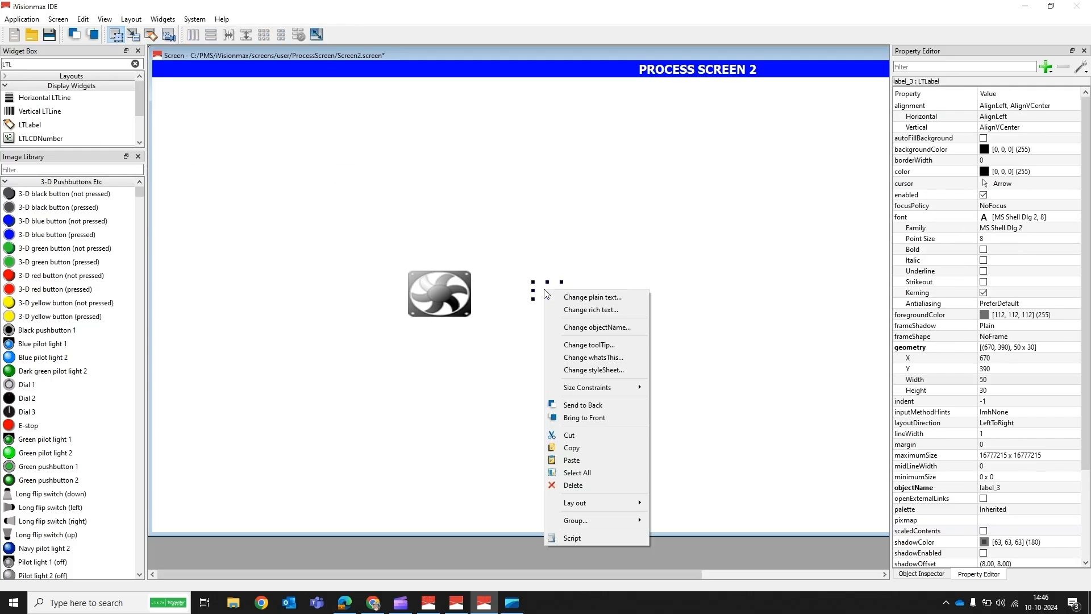
click(623, 370)
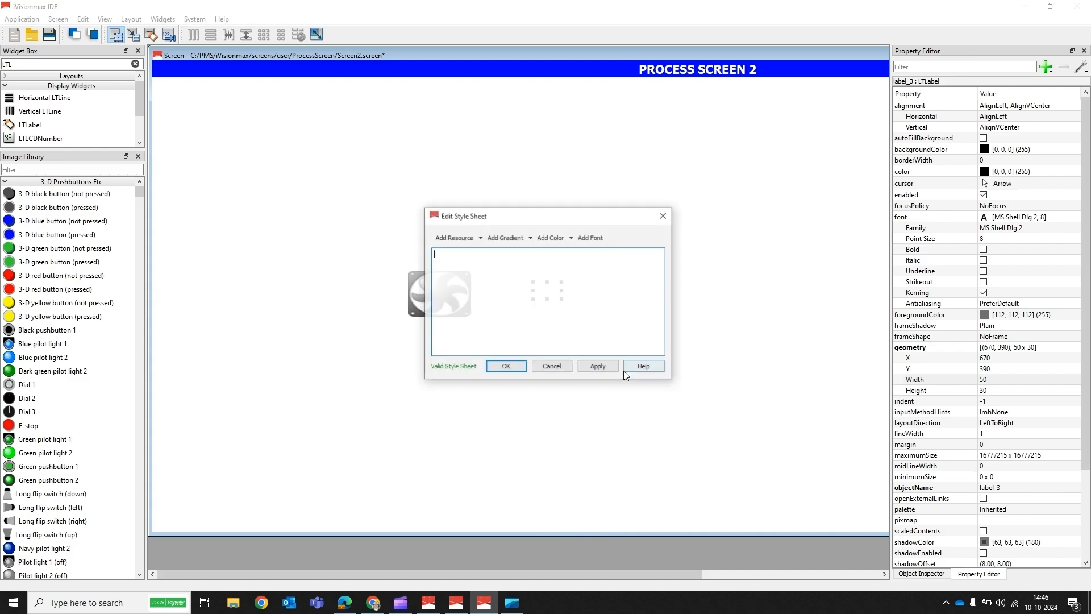
click(480, 238)
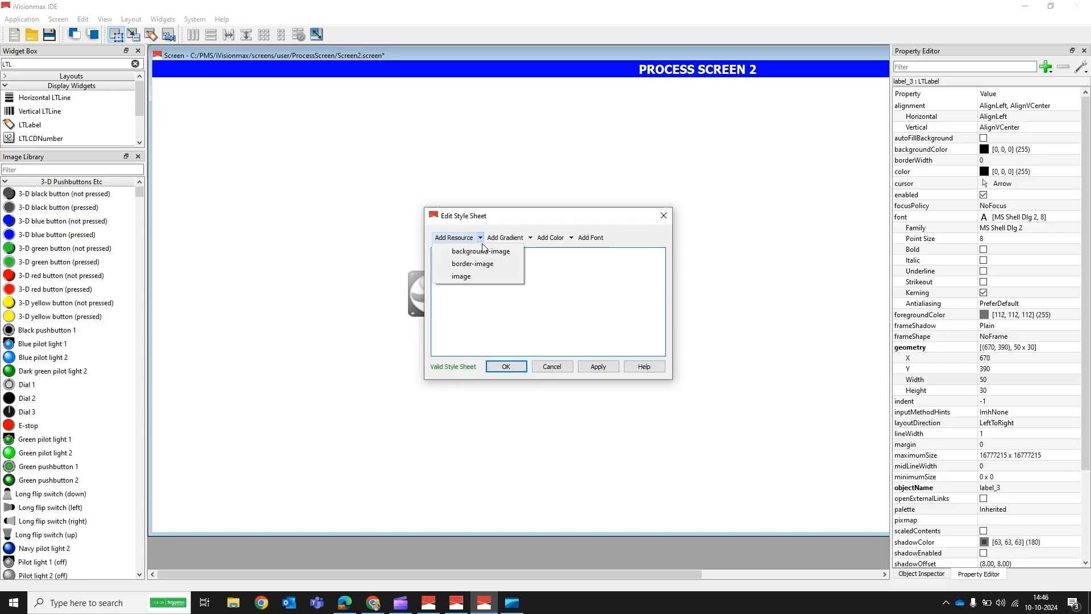
click(482, 265)
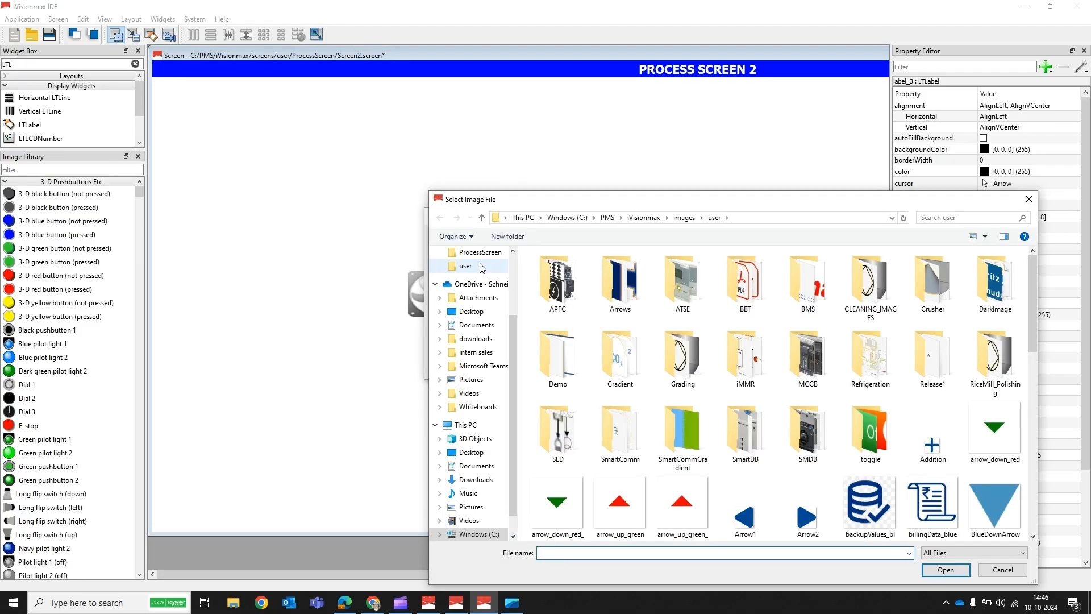
scroll(667, 400, down, 5)
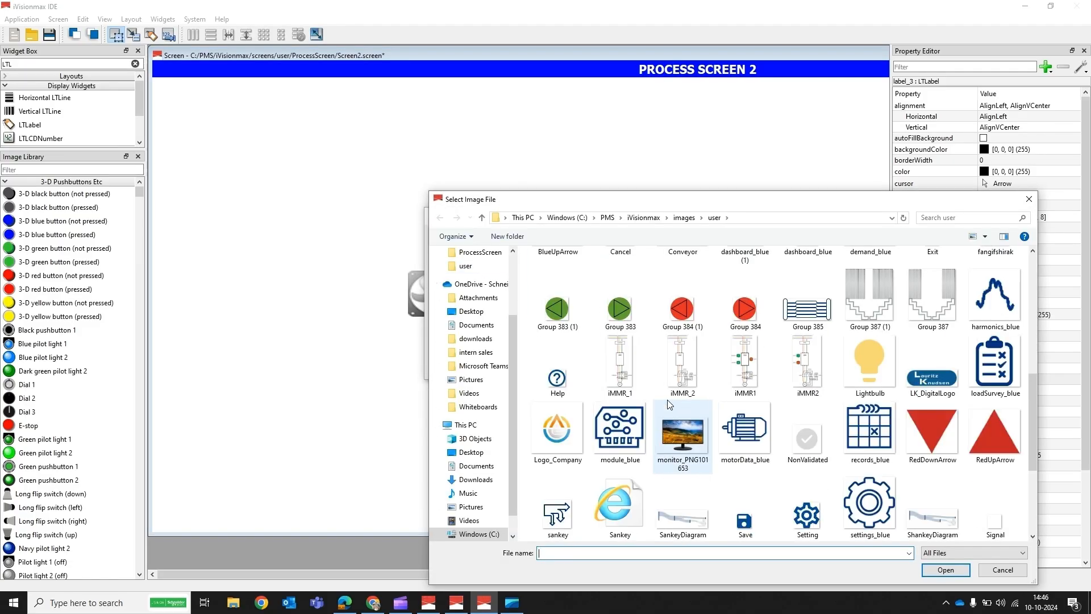
click(676, 432)
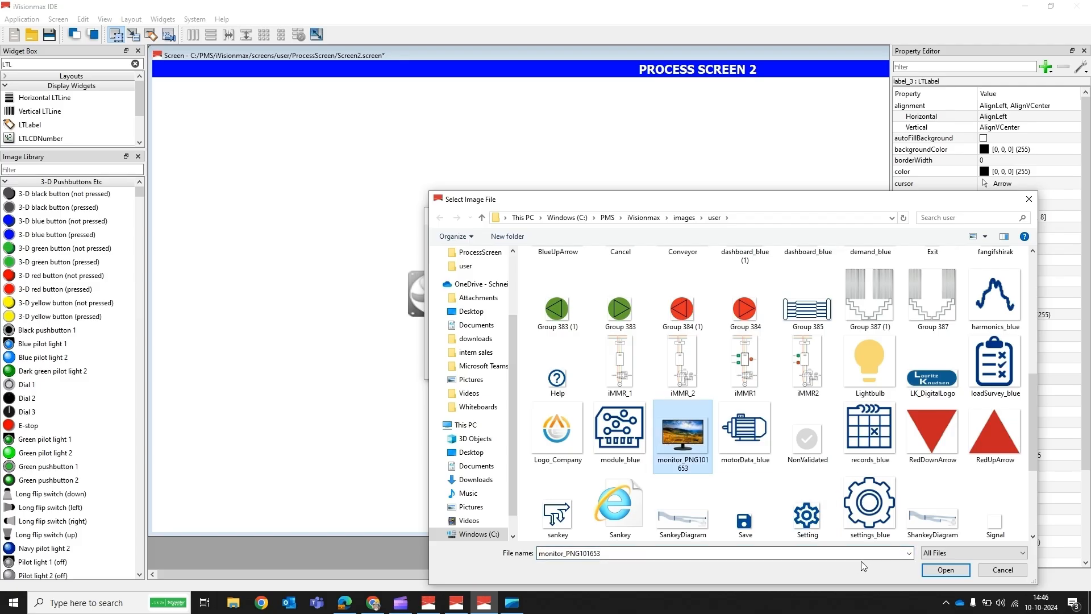
click(960, 568)
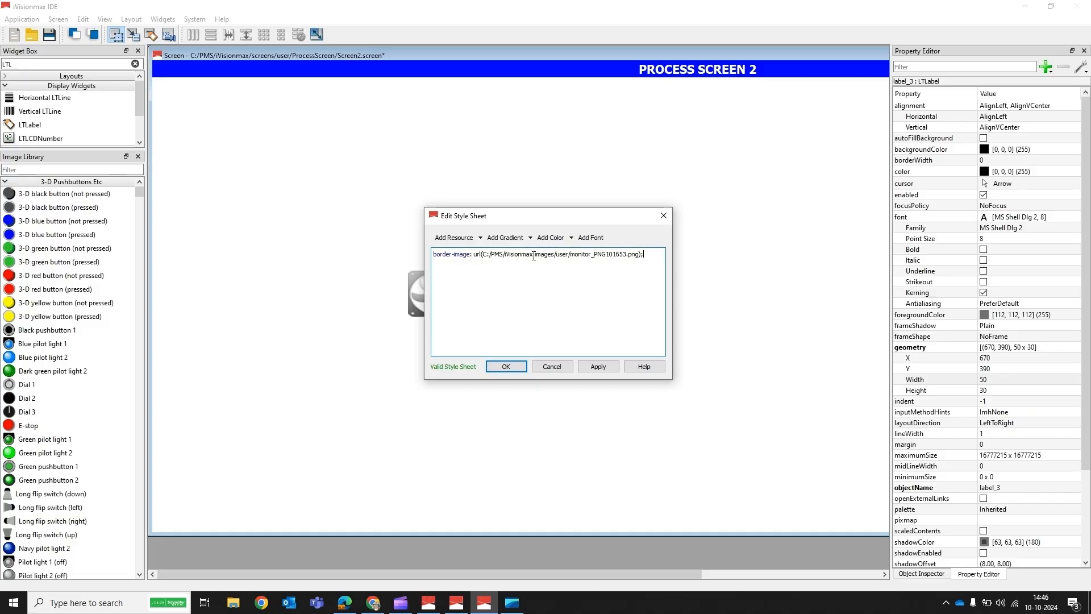
Shorten the new label's border-image path to the relative ../images/user/monitor_PNG101653.png and apply the style sheet.
drag(532, 255, 485, 257)
text(:)
key(BackSpace)
text(:)
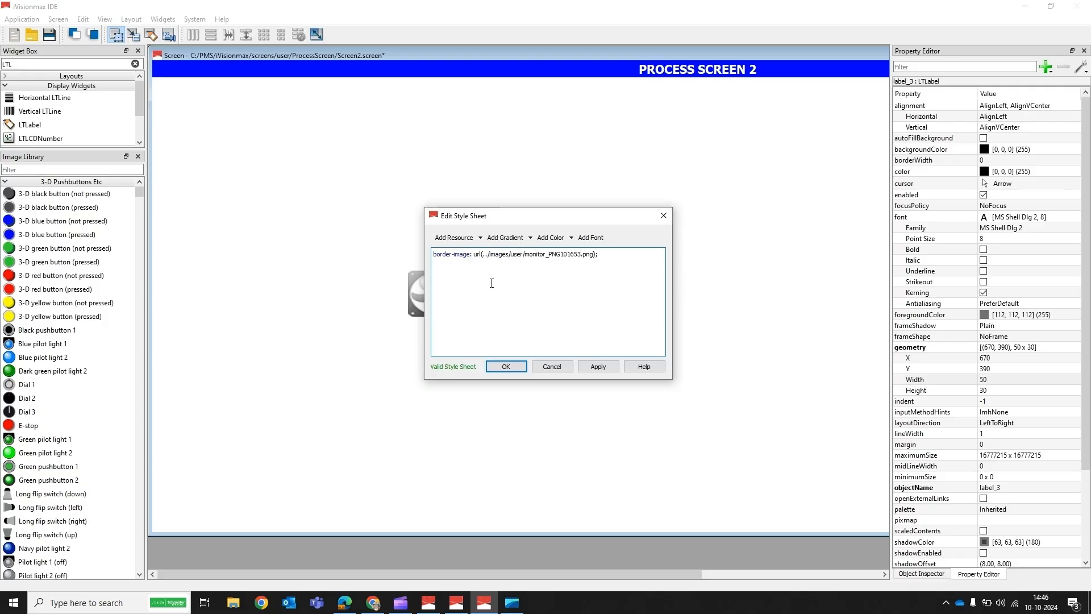
click(598, 367)
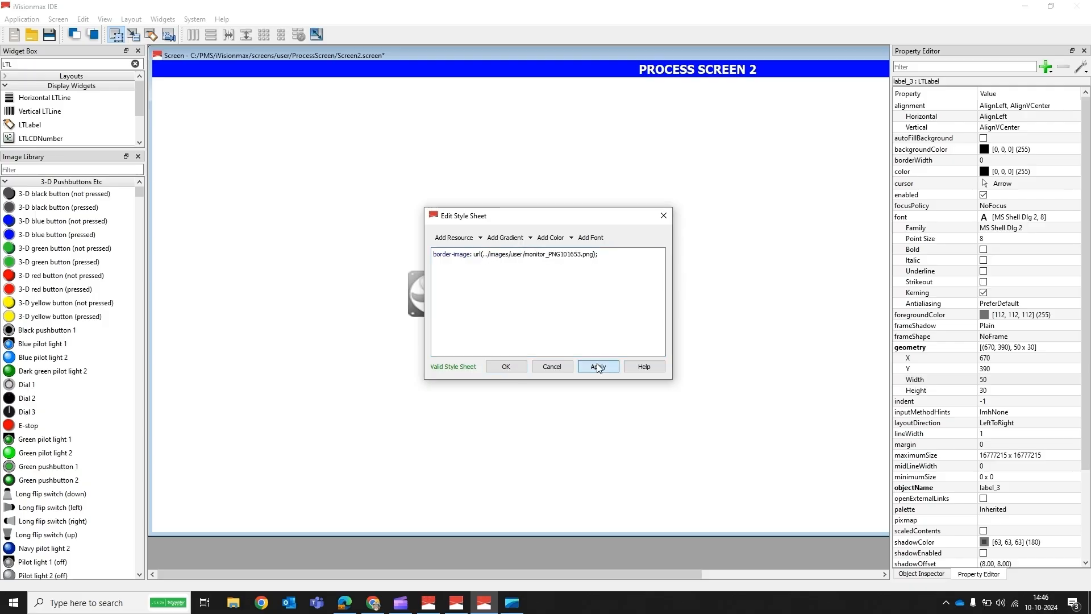
click(503, 368)
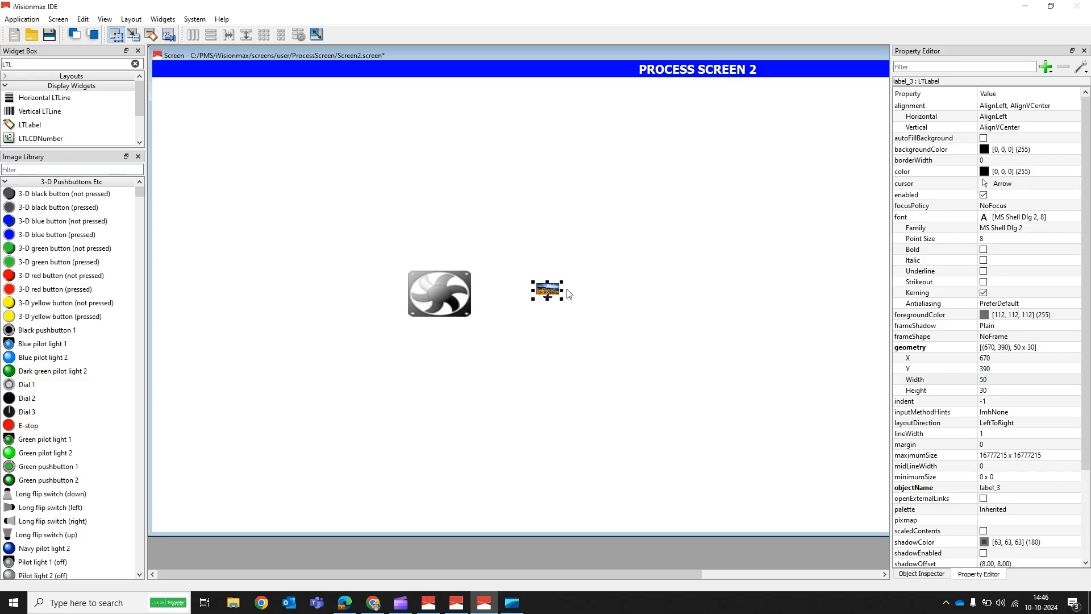
Enlarge the monitor image label to roughly the fan's size and save the screen.
mouse_move(561, 298)
mouse_down()
mouse_move(595, 333)
mouse_move(545, 296)
mouse_up()
click(485, 360)
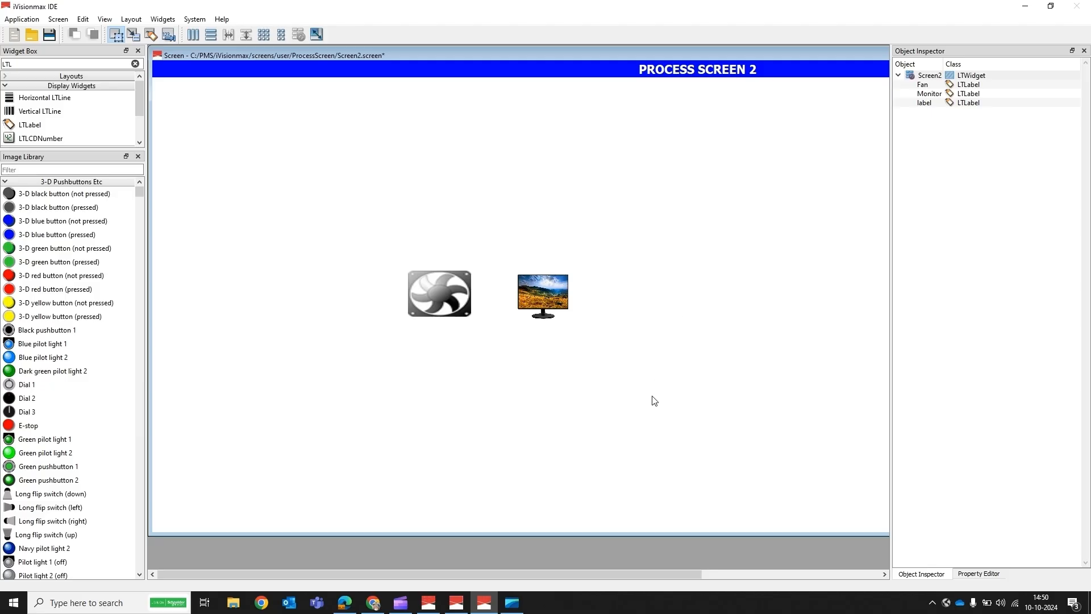
key(ctrl+s)
Open Screen2's script editor and choose the Start Live action for its initializePanel function.
right_click(654, 400)
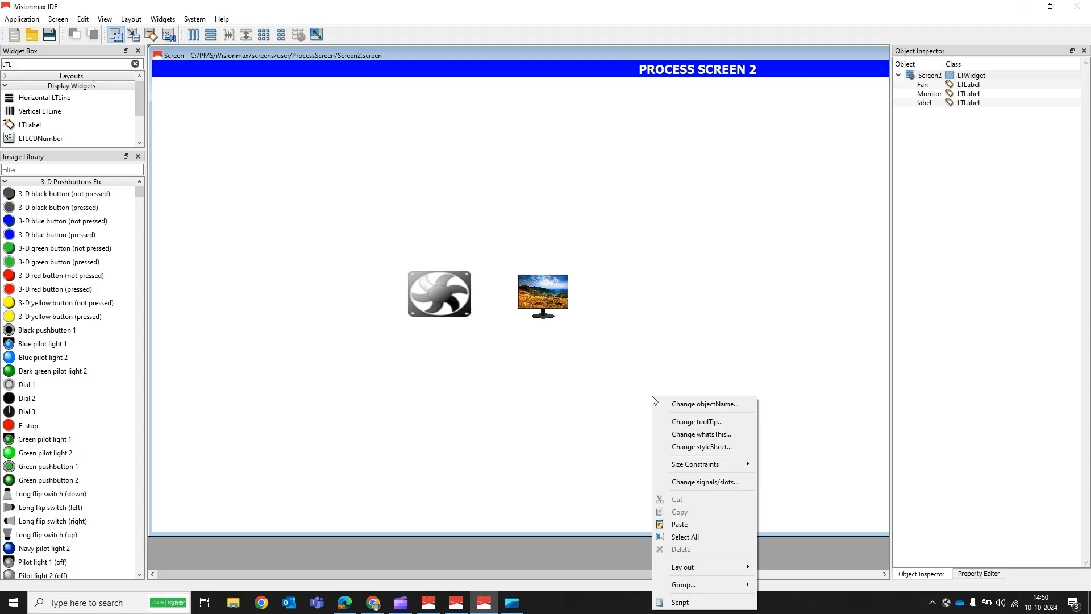
click(657, 602)
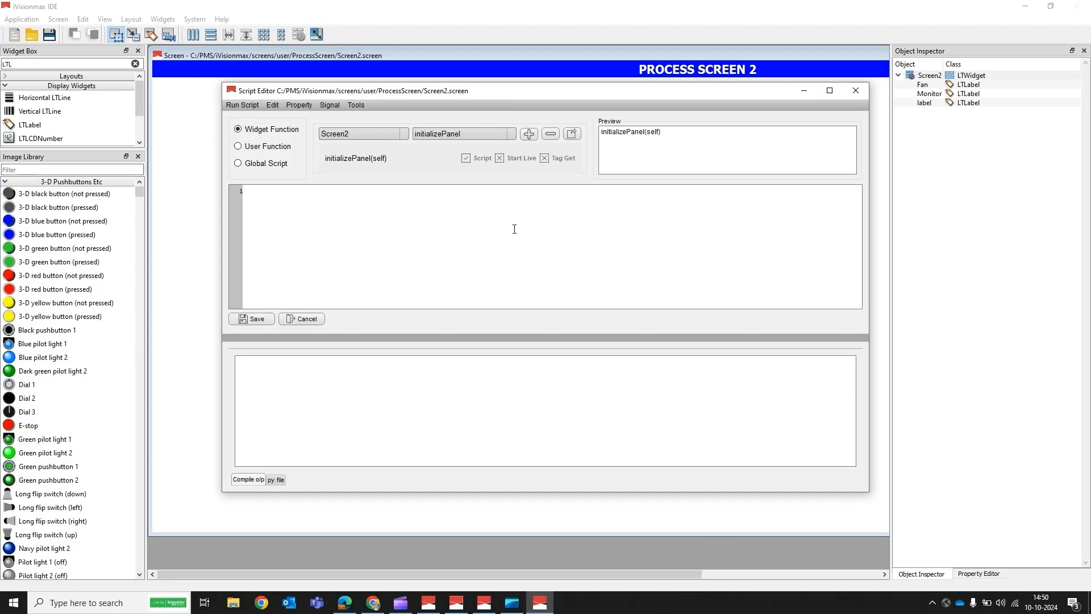
click(528, 134)
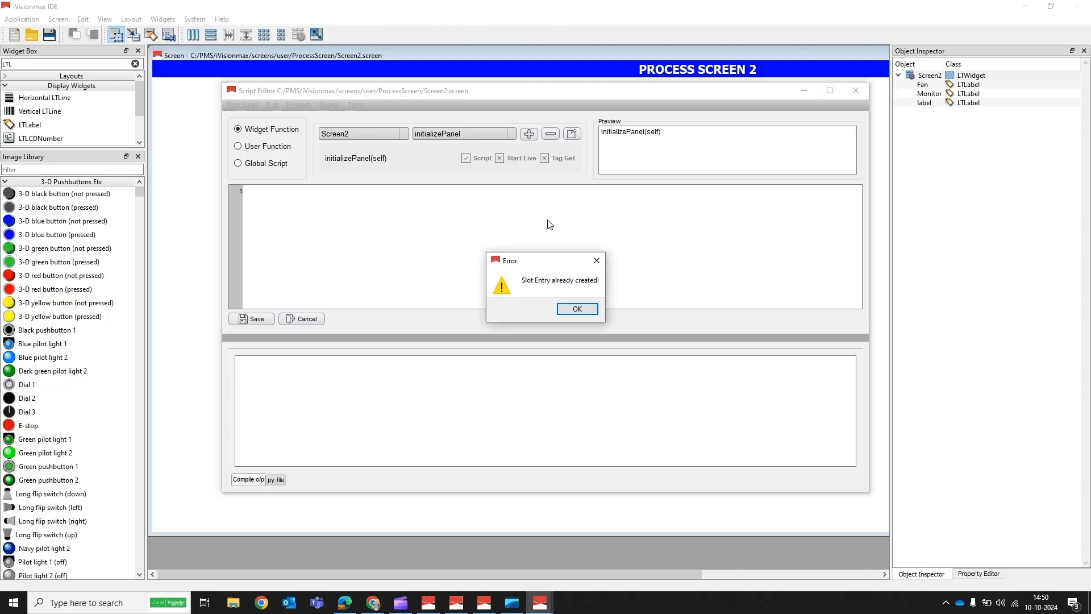
click(568, 310)
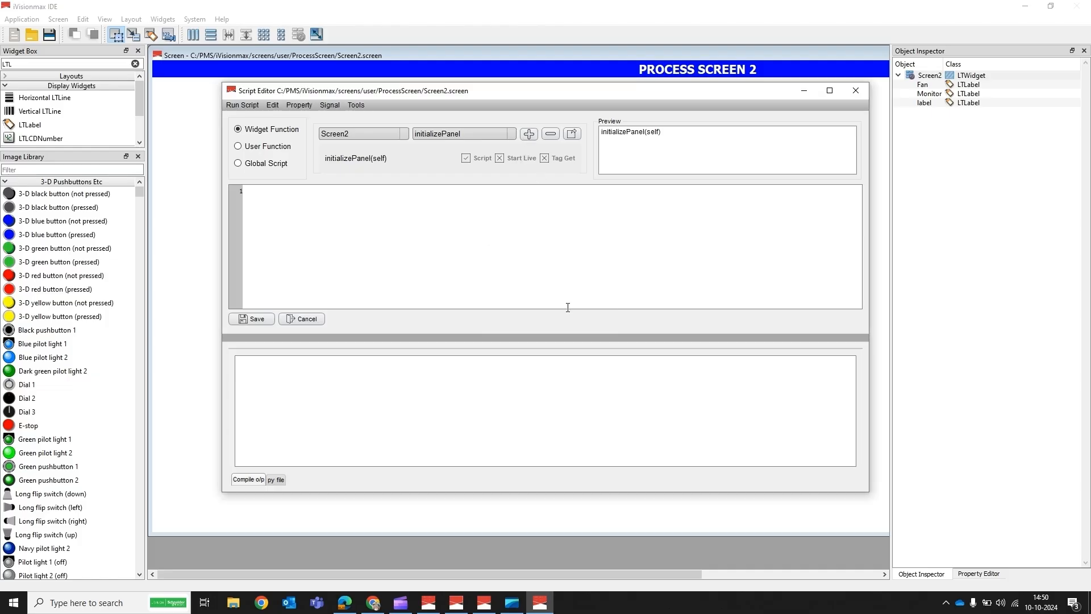
click(572, 134)
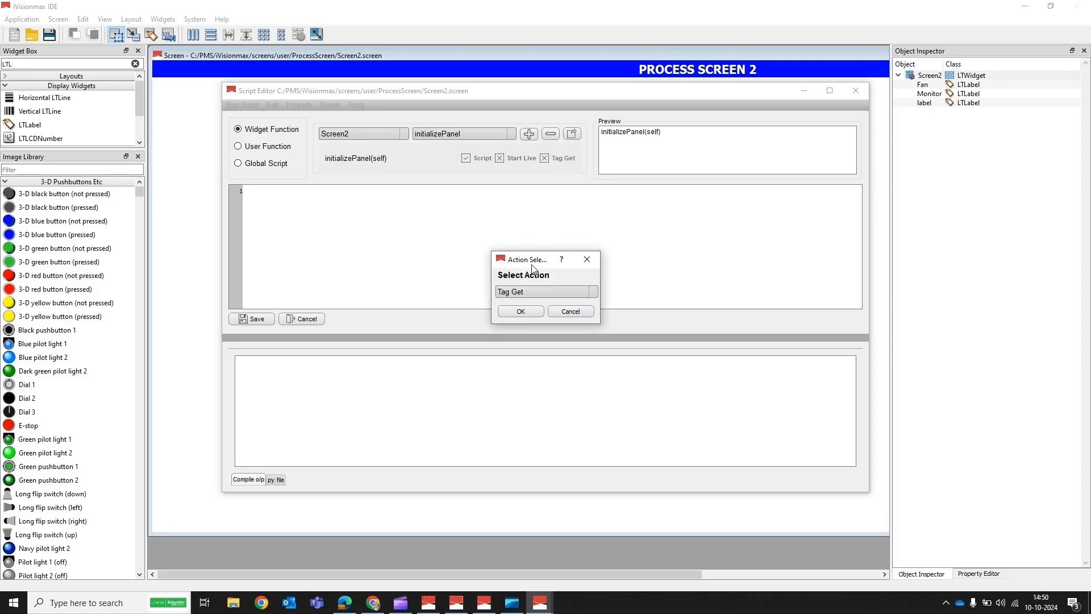
click(516, 297)
click(515, 307)
click(517, 312)
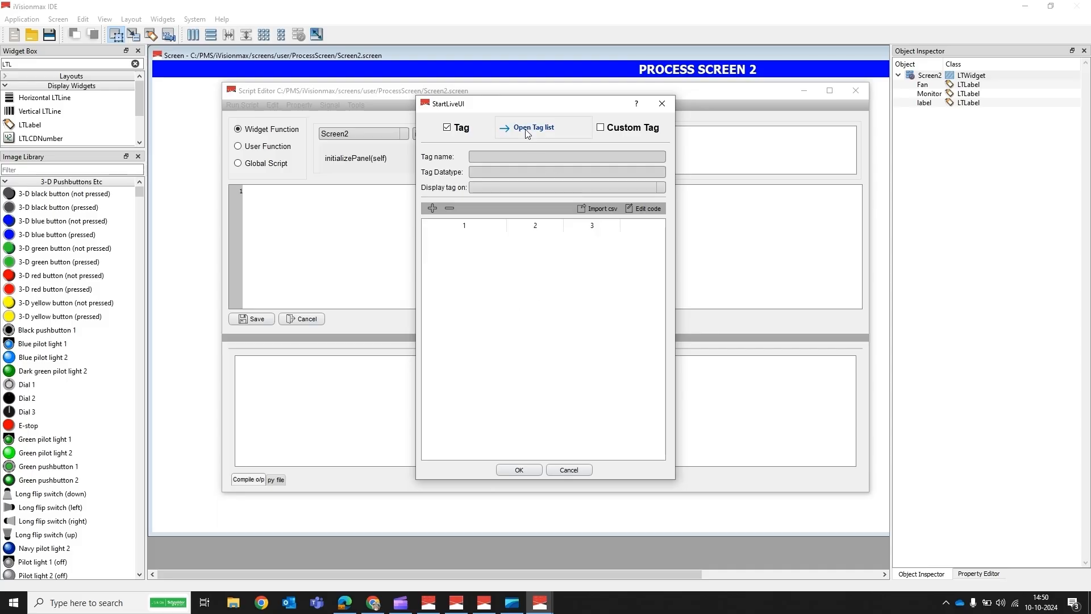
Add the On tag under ACBstatus, acb_1, ST, CB from the user tags to the StartLiveUI tag table.
click(527, 129)
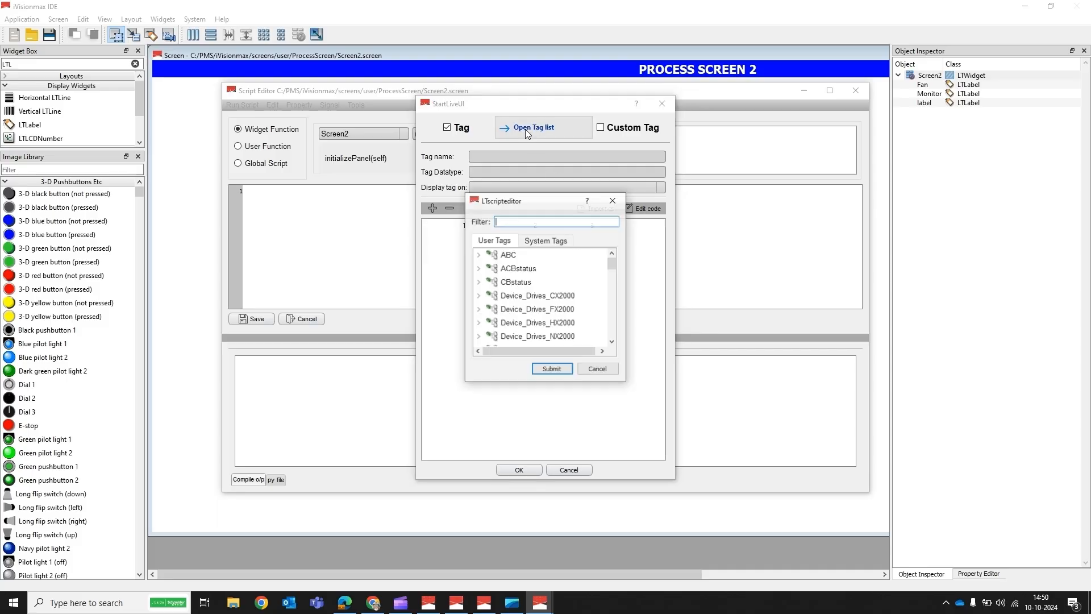
click(478, 270)
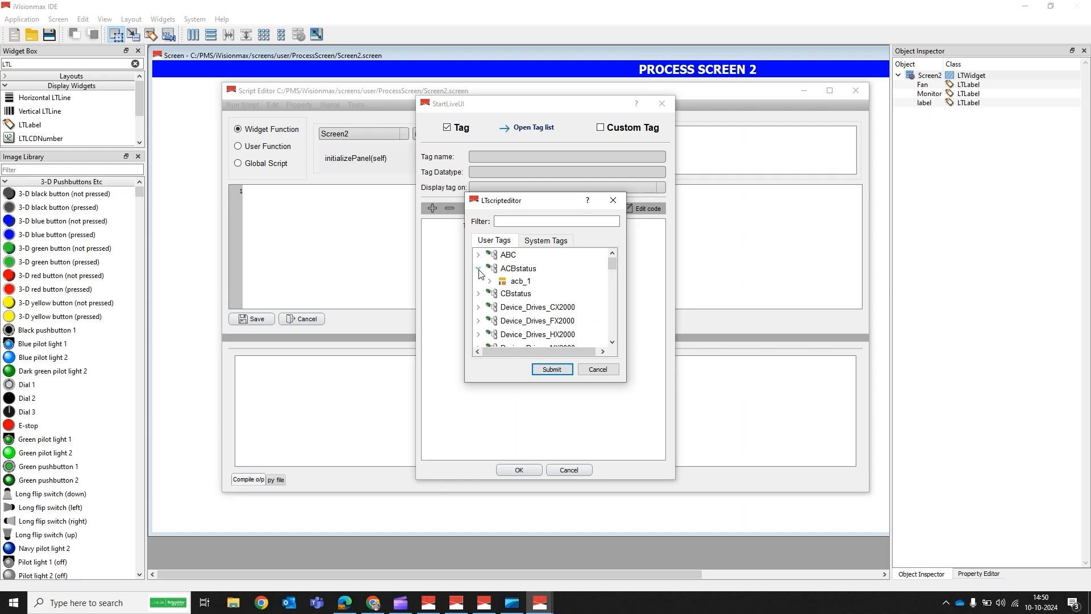
click(490, 282)
click(501, 292)
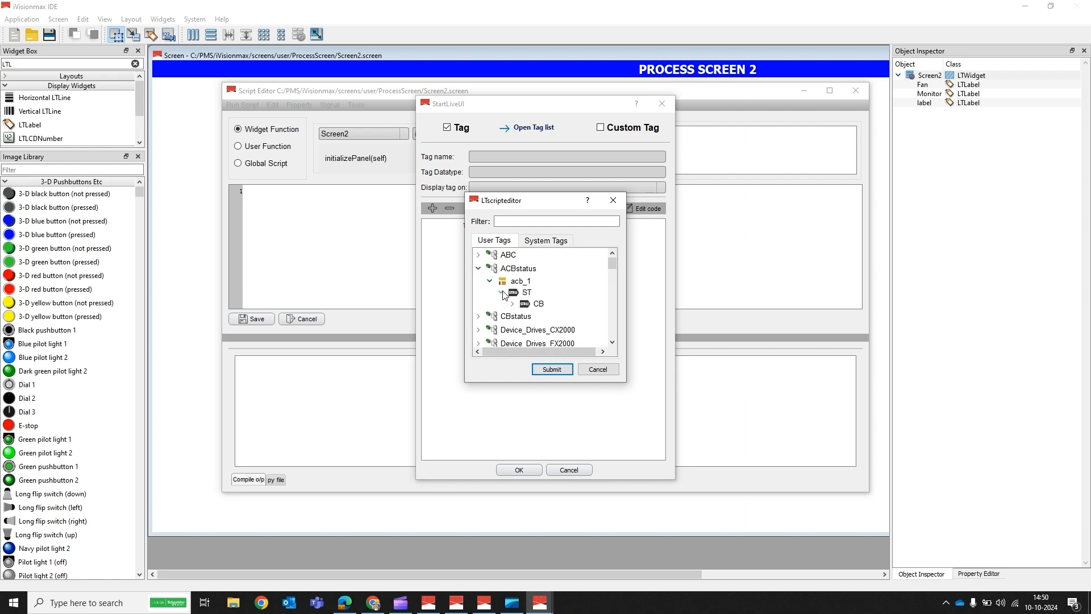
click(512, 305)
click(549, 314)
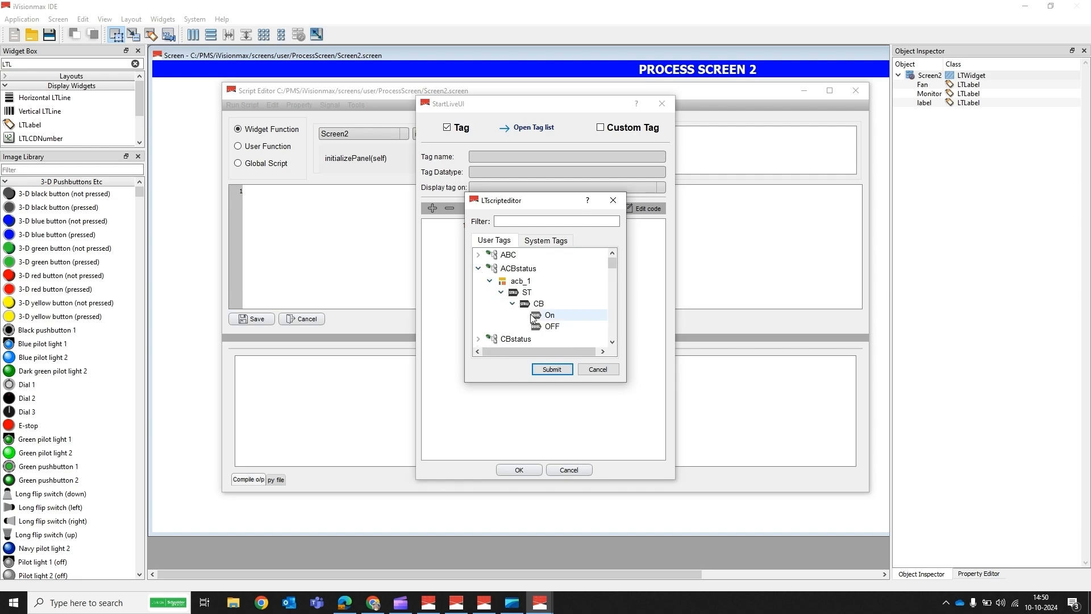
click(552, 370)
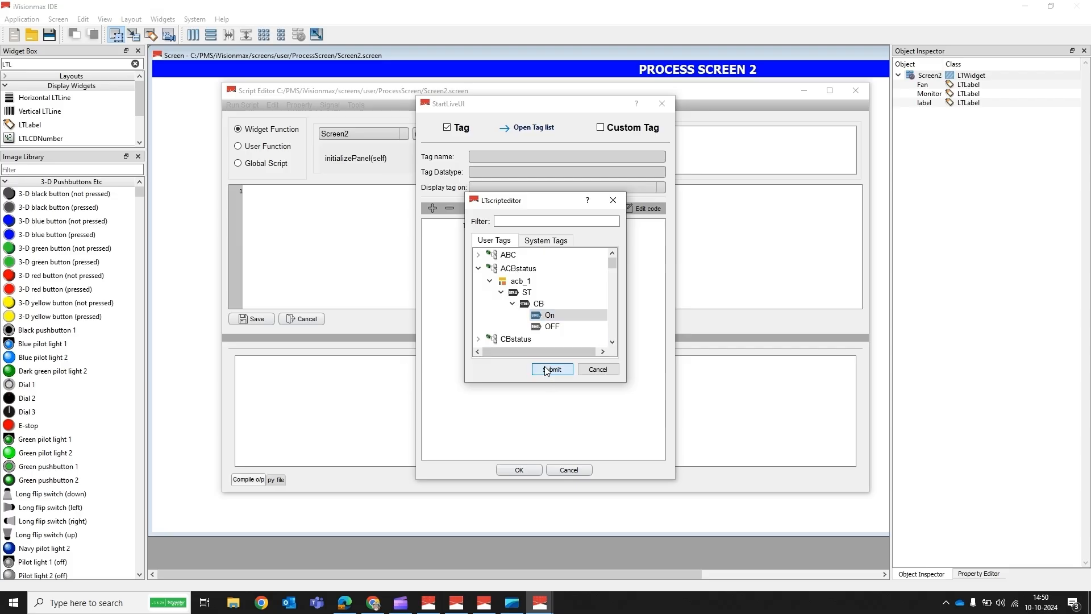
click(431, 208)
click(613, 201)
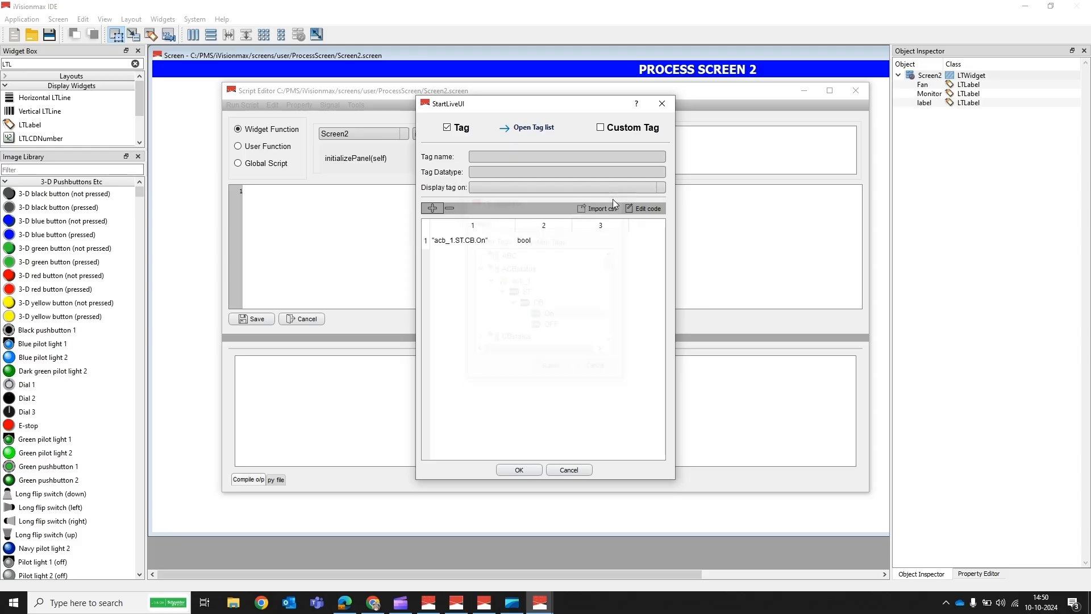
In the tag's code editor, write the condition "if val1 == True:" and insert the Fan widget's startGIF call beneath it.
click(636, 206)
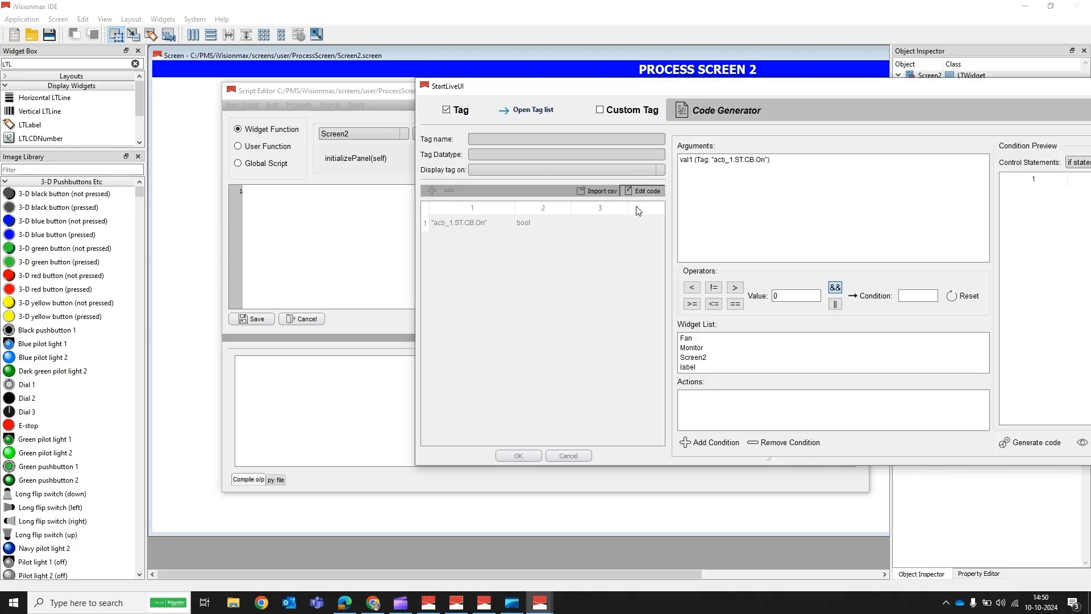
drag(784, 91, 539, 94)
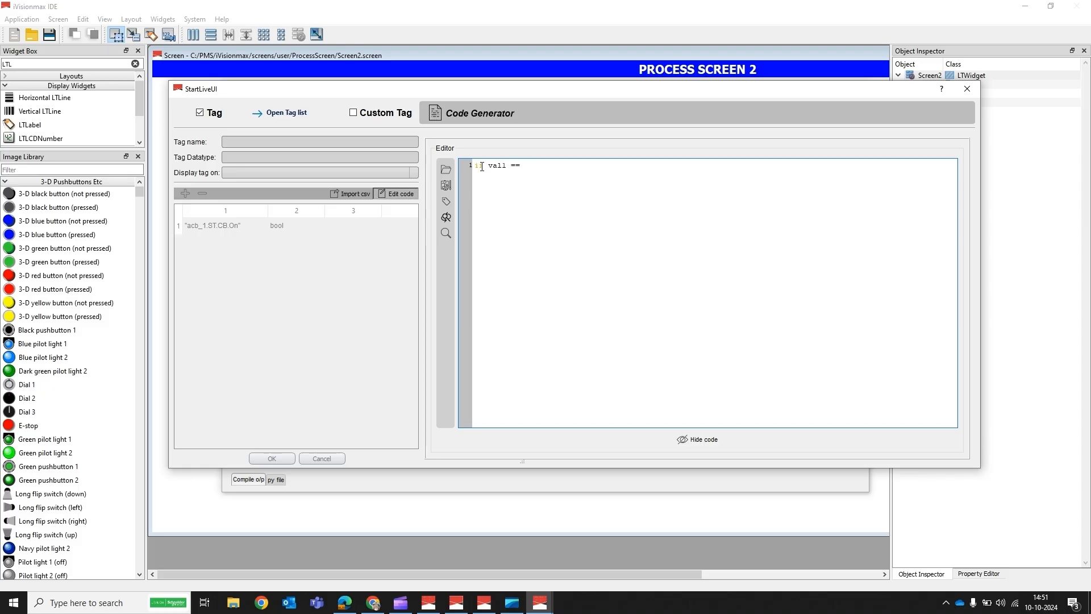
text(rue:)
right_click(537, 177)
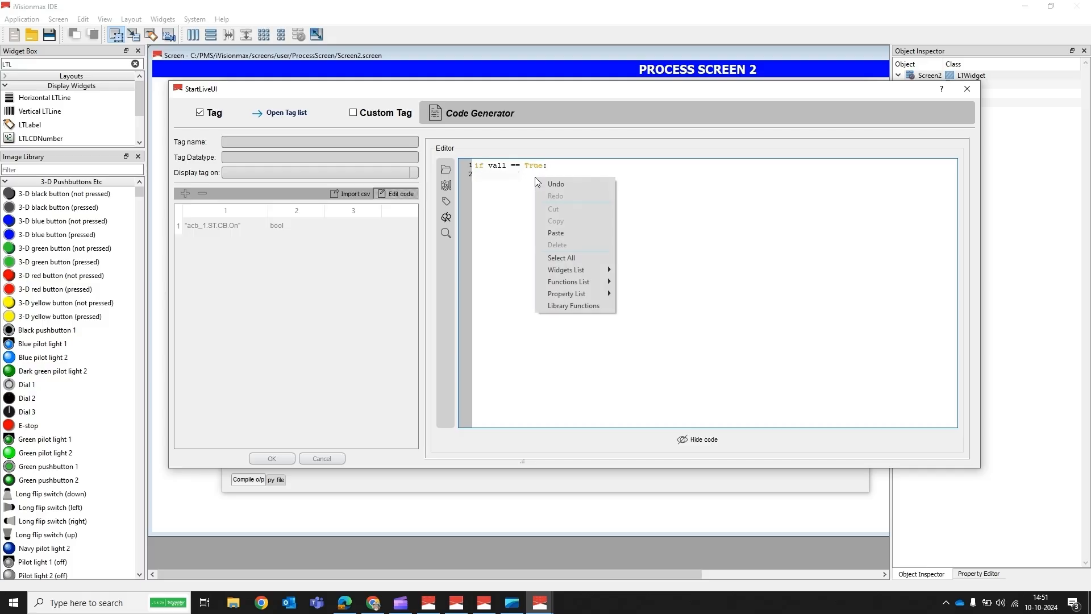
mouse_move(608, 273)
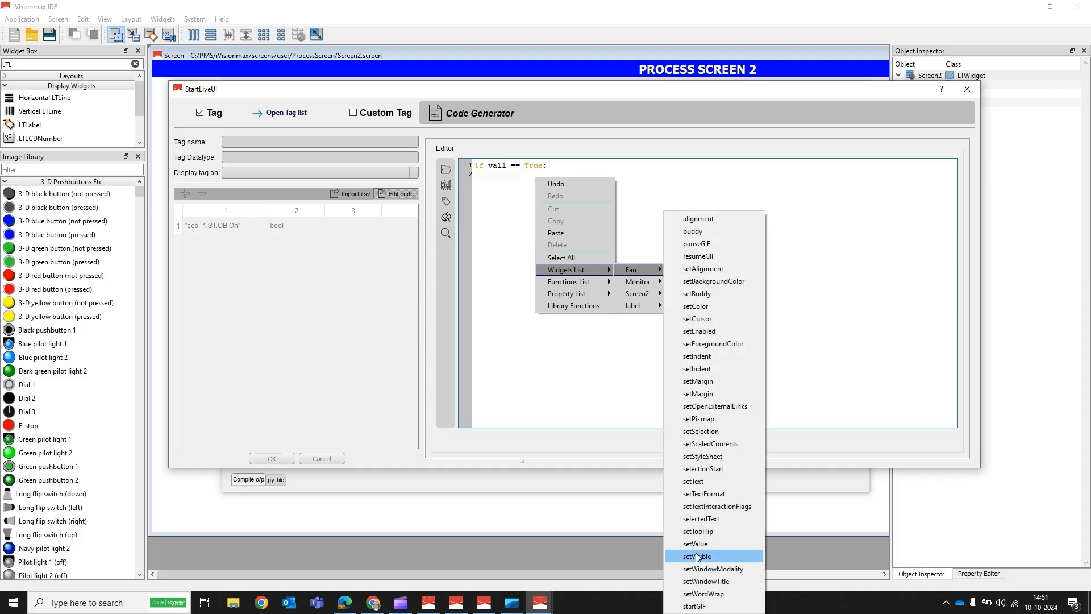
click(694, 606)
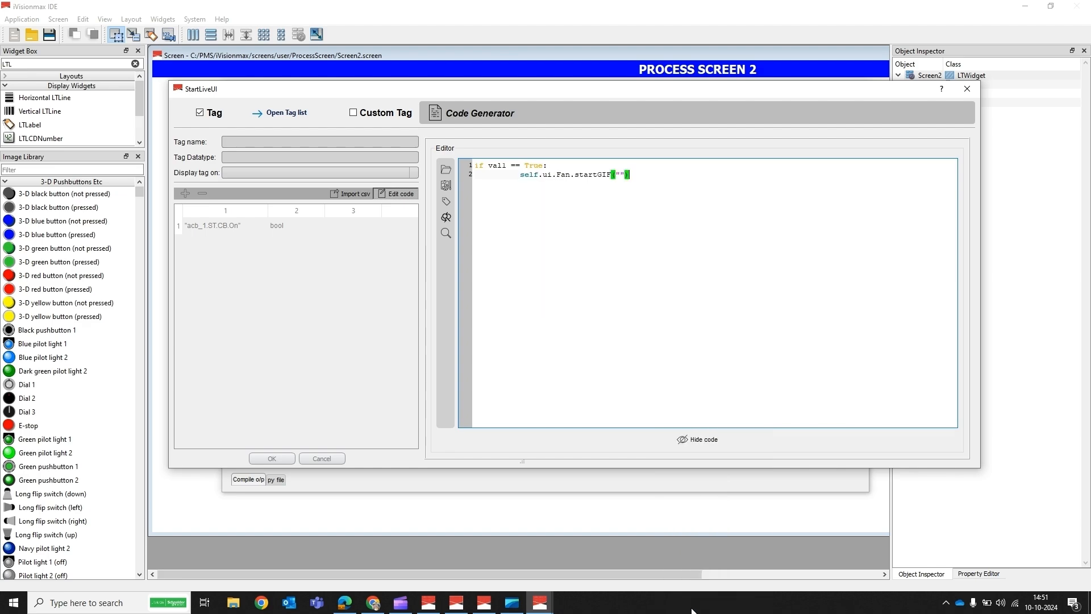
Fill the startGIF argument with the path of fangifshirak.gif from the iVisionmax images/user folder.
click(622, 176)
click(446, 170)
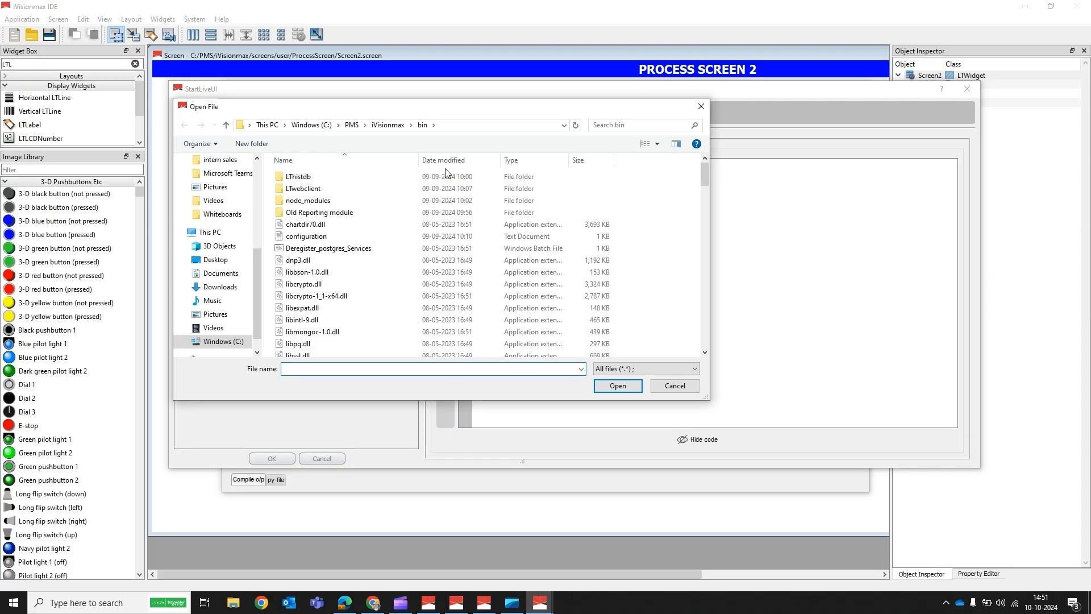
click(387, 124)
double_click(294, 213)
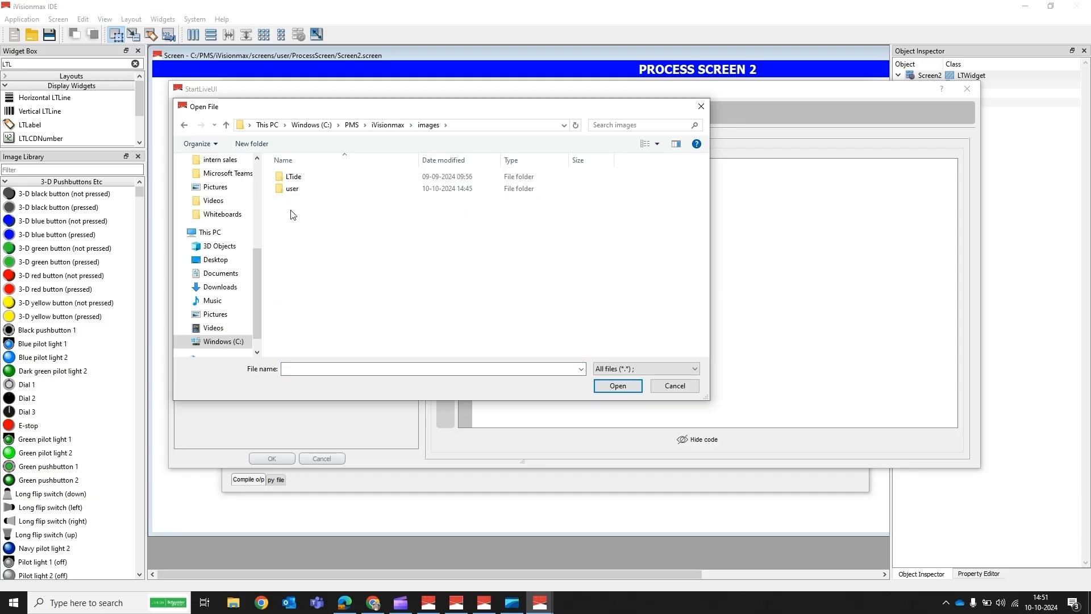
double_click(292, 189)
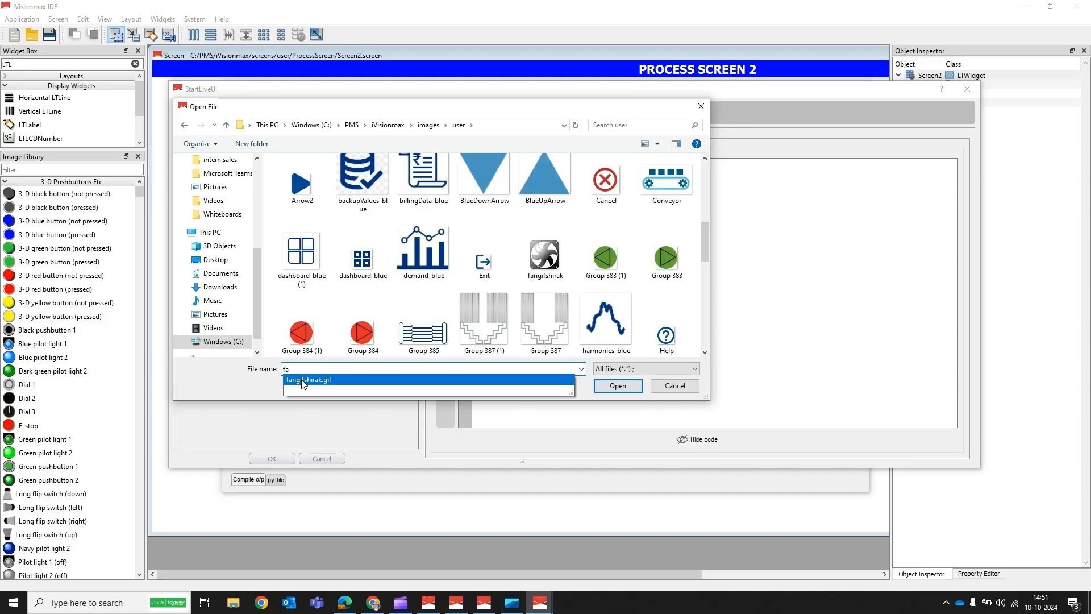
click(302, 380)
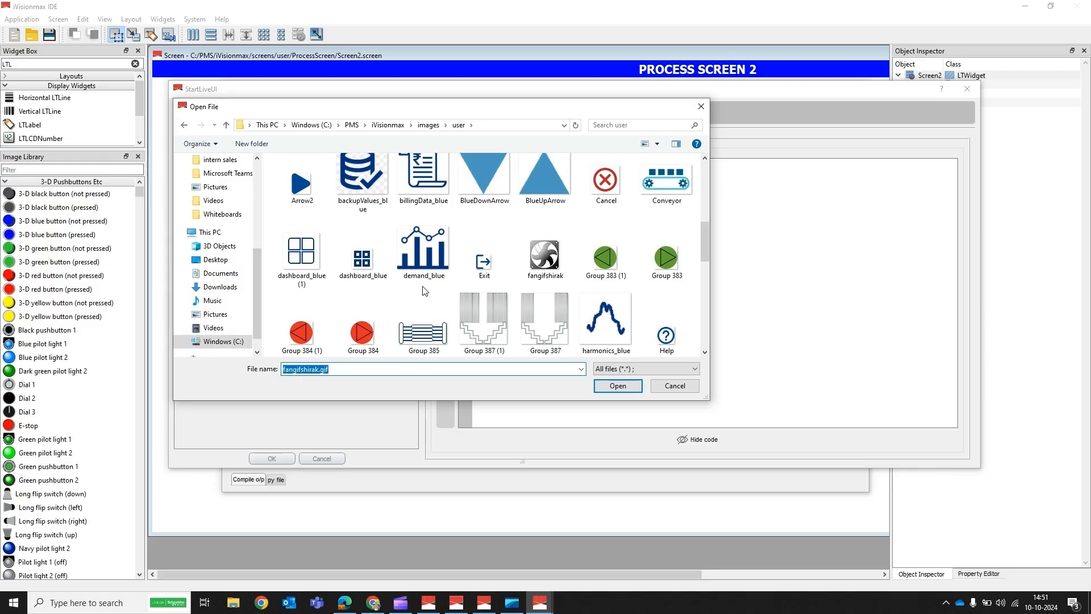
click(548, 258)
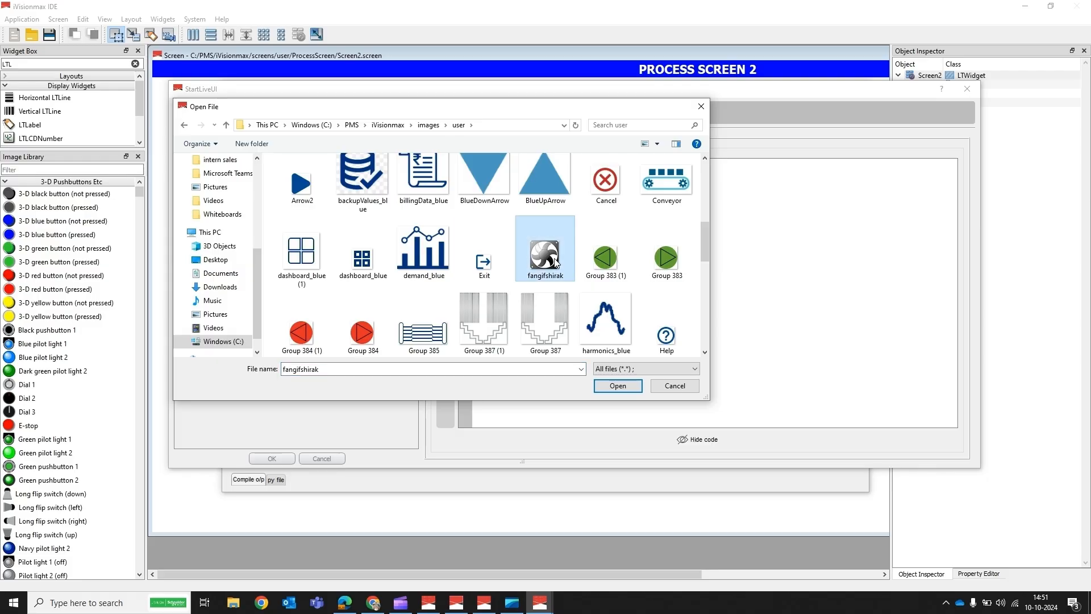
click(619, 387)
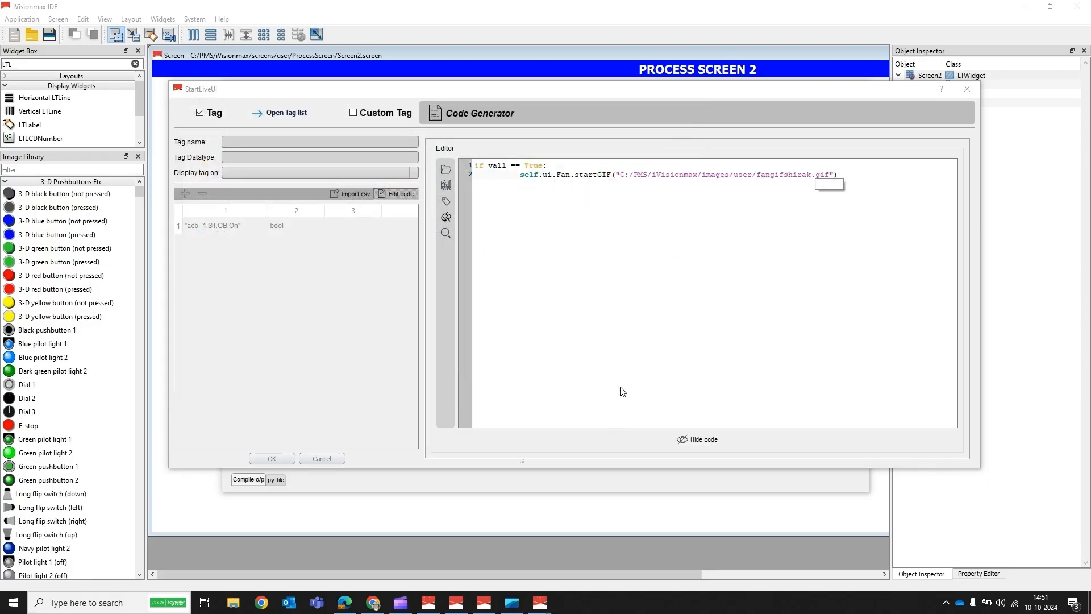
Add an else branch that calls the Fan widget's pauseGIF function.
click(841, 174)
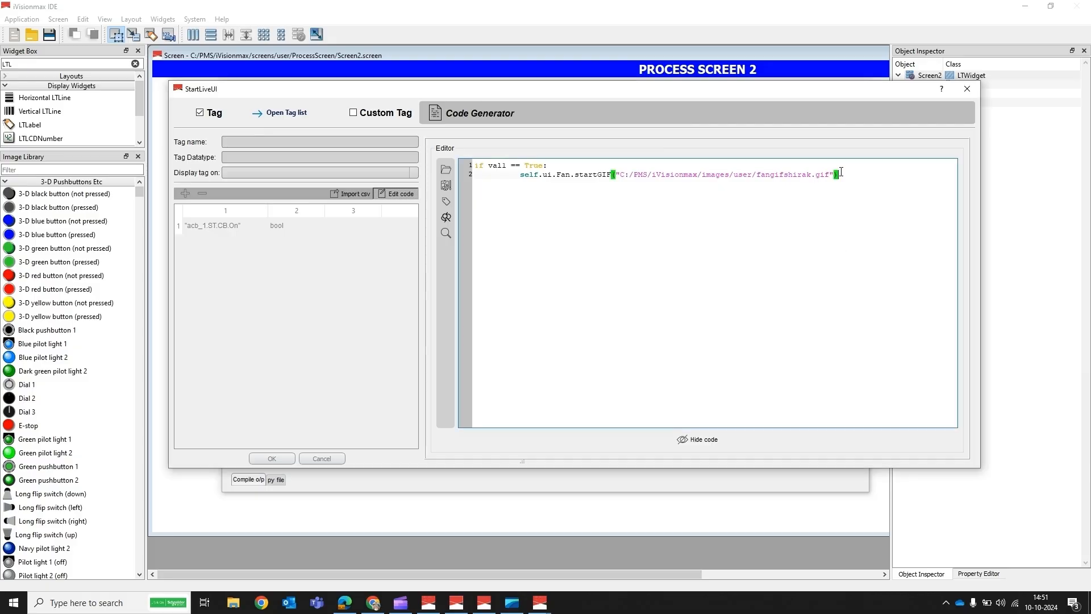
key(Return)
text(el)
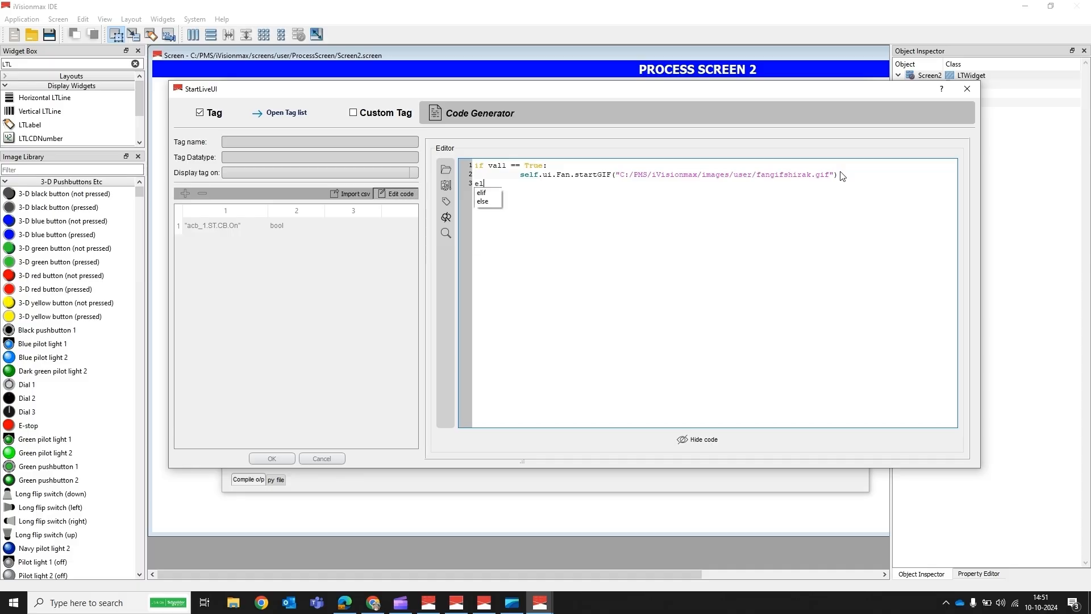
text(se:)
key(Return)
right_click(526, 195)
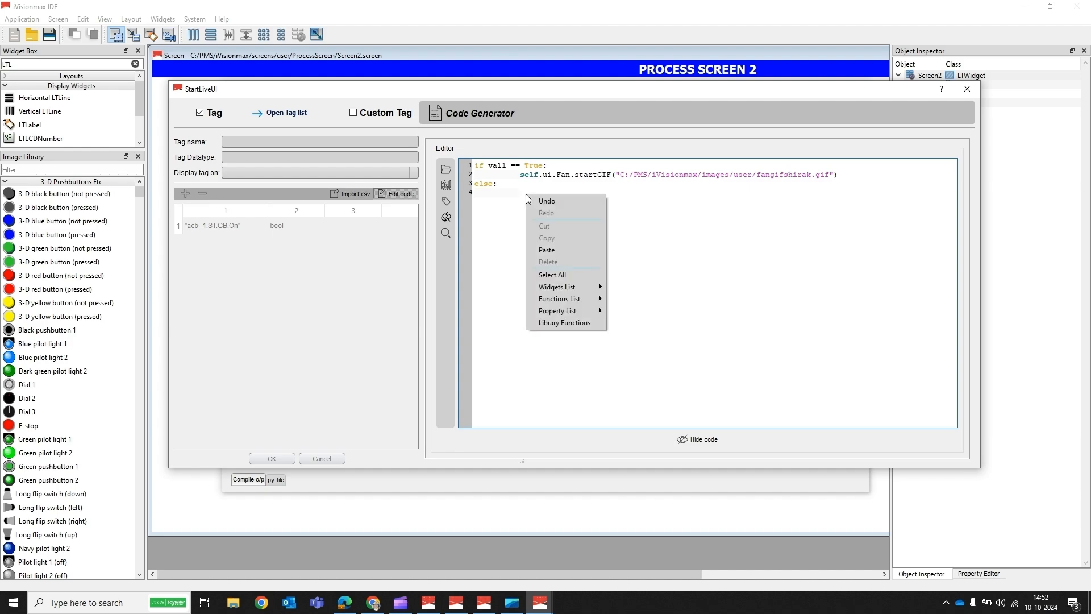
mouse_move(601, 292)
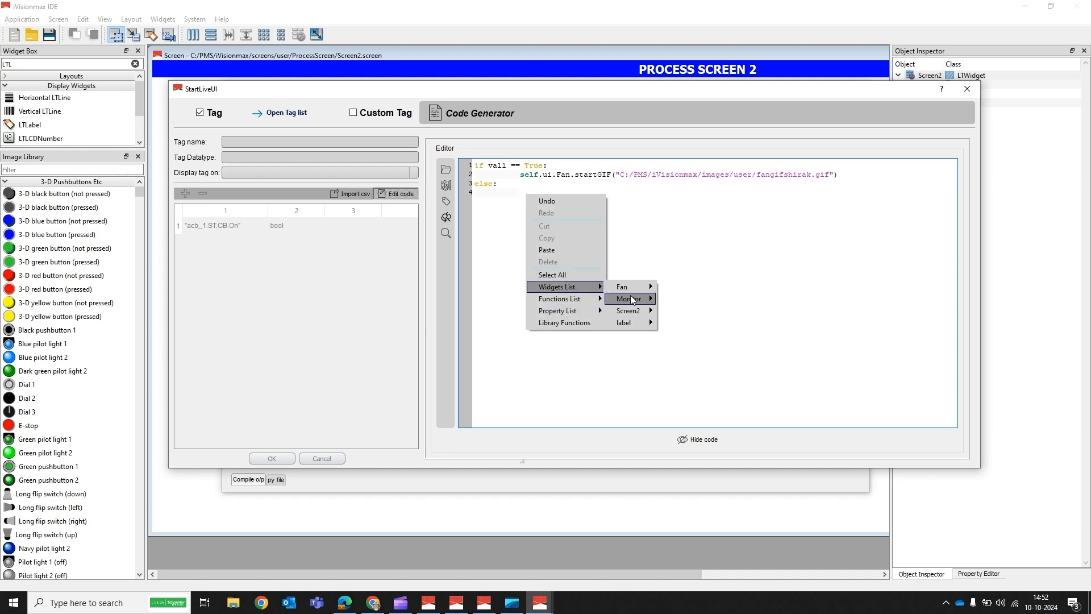
mouse_move(639, 297)
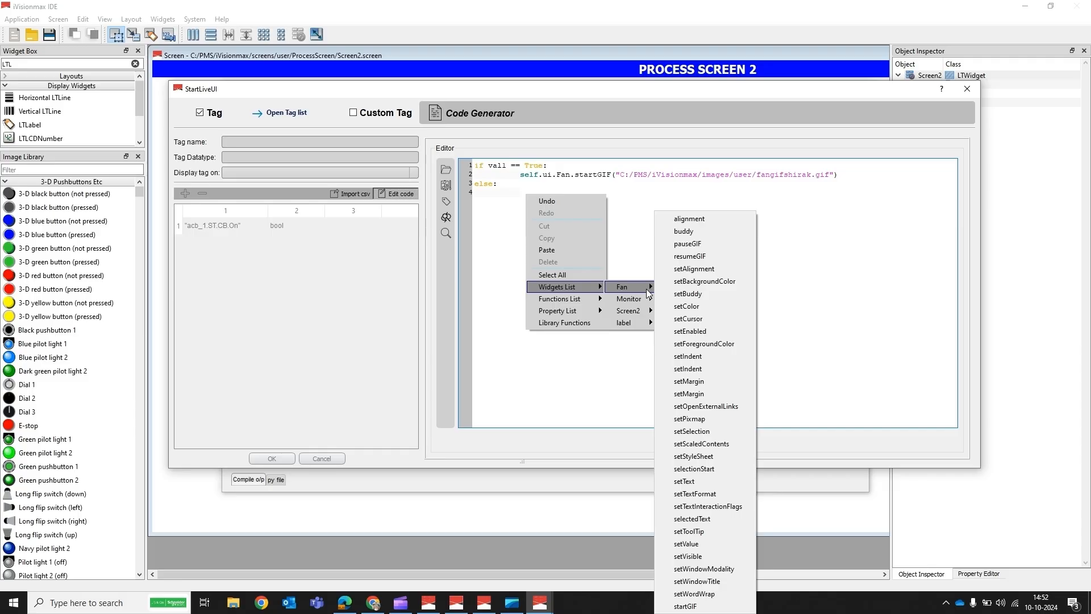
click(685, 245)
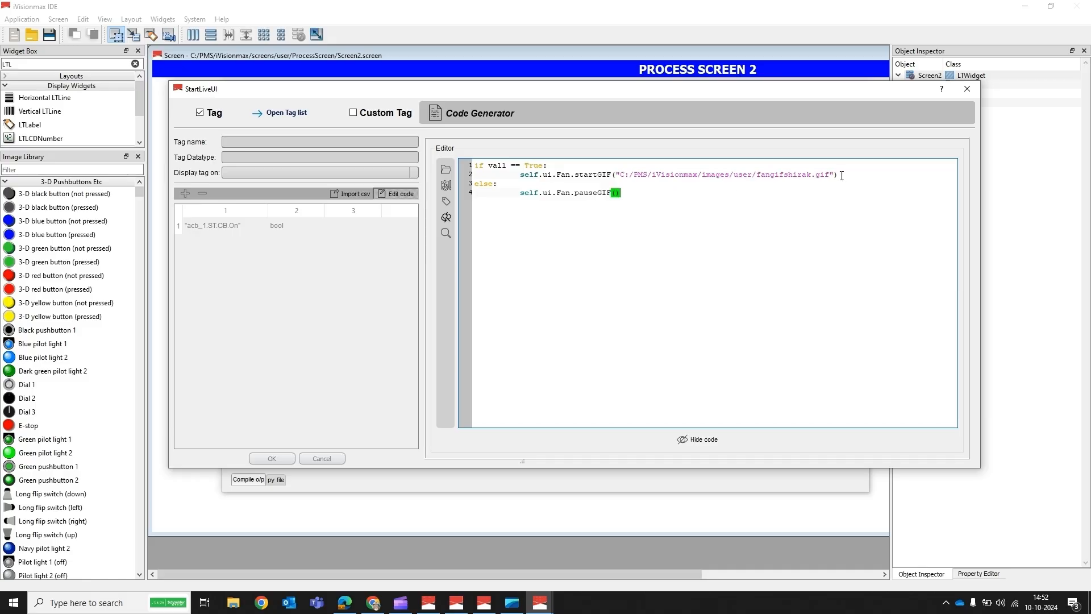
Save the tag's code, accept the StartLiveUI settings and save Screen2's script.
click(693, 442)
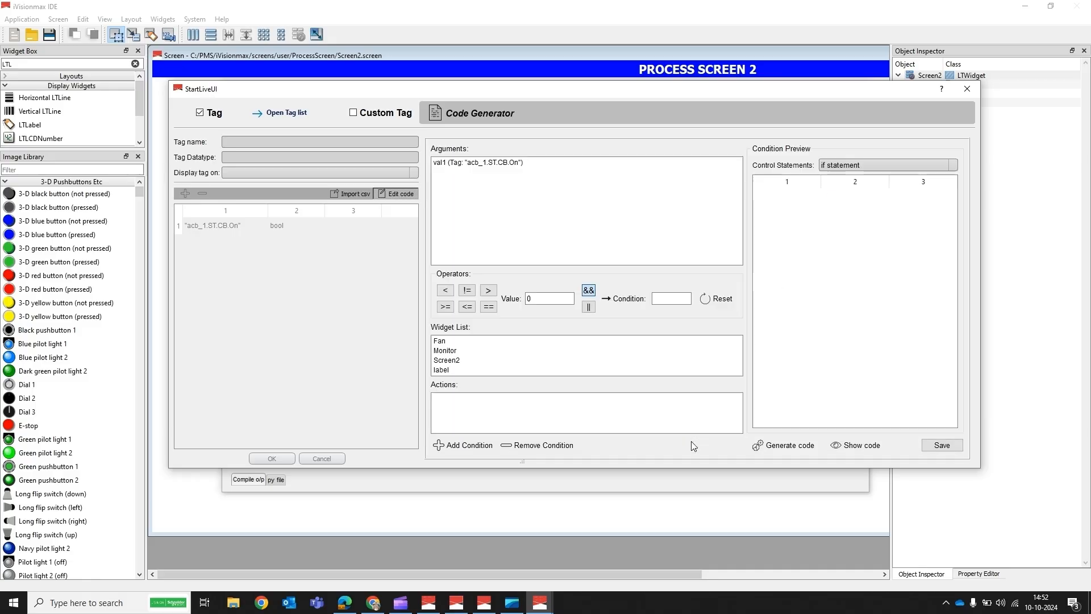
click(941, 445)
click(573, 313)
click(388, 194)
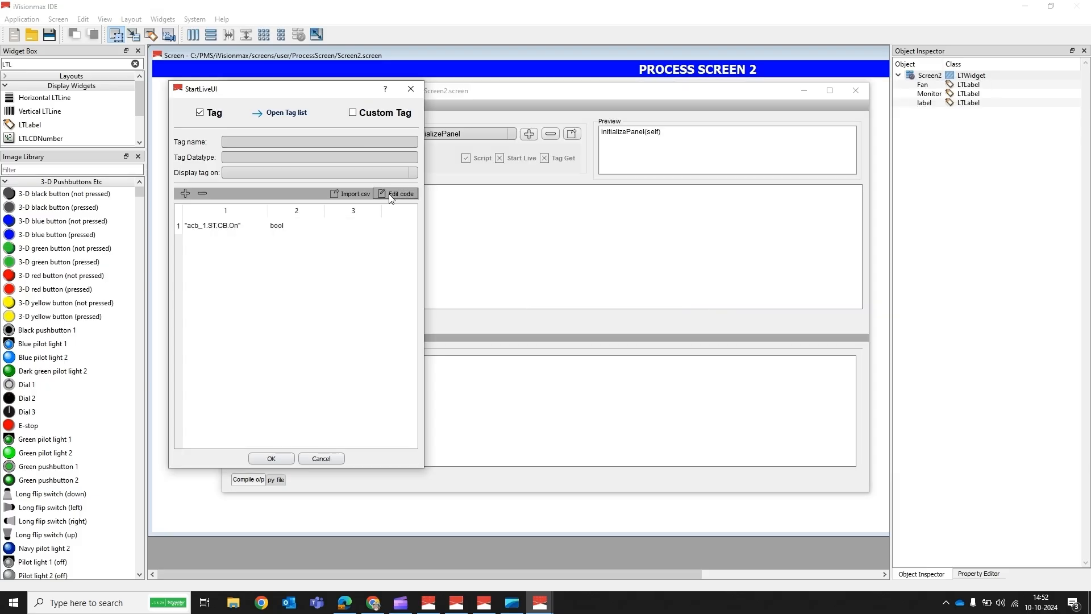
click(271, 458)
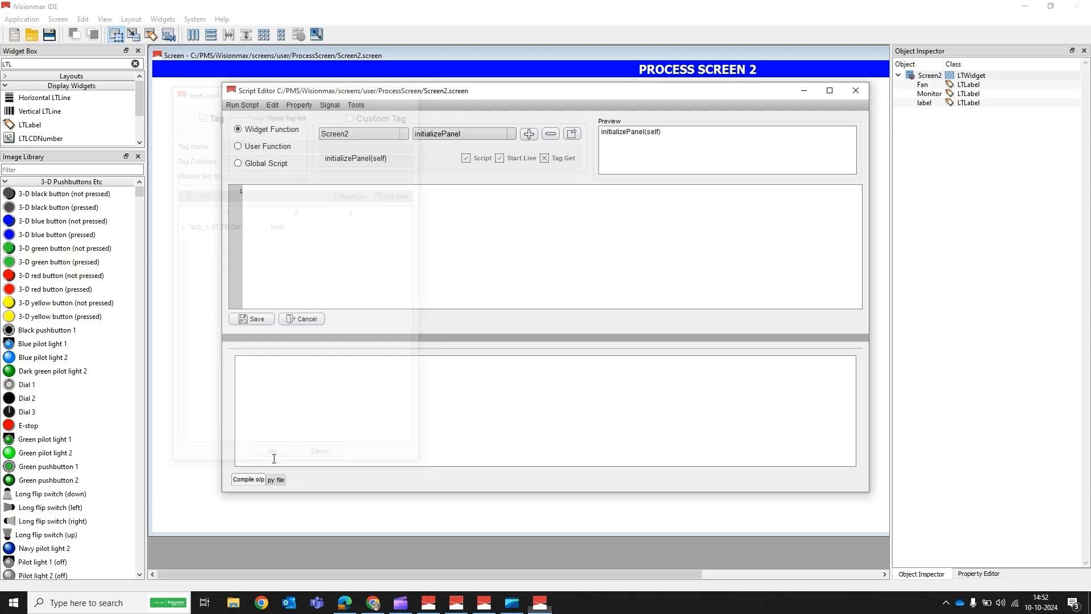
click(245, 322)
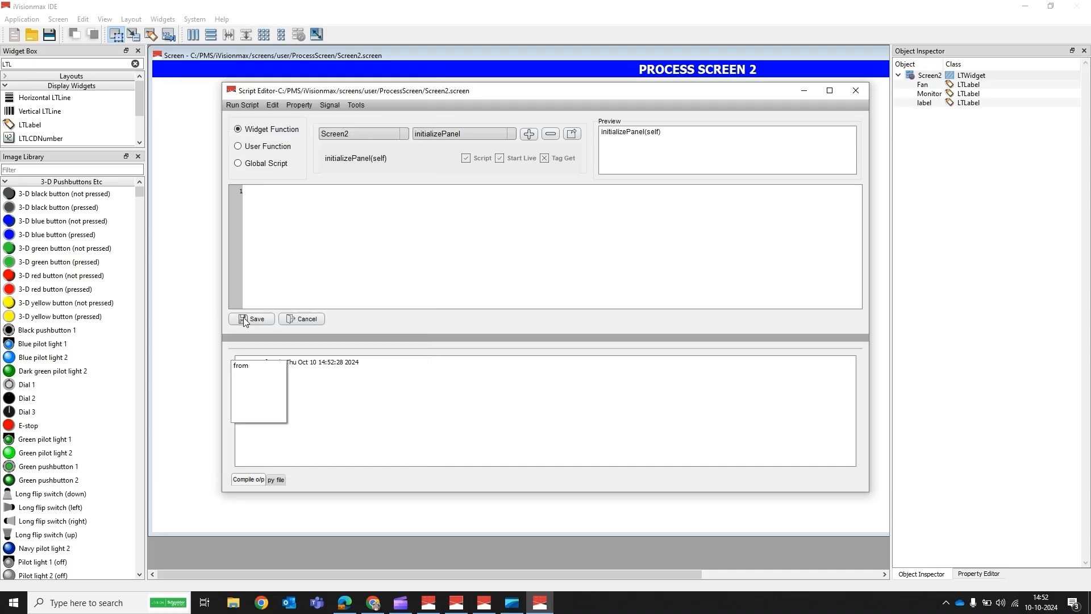
In the SmartComm PMS login window, enter the username Demo and the account password, and submit the login.
text(Demo)
click(565, 311)
text(•••••)
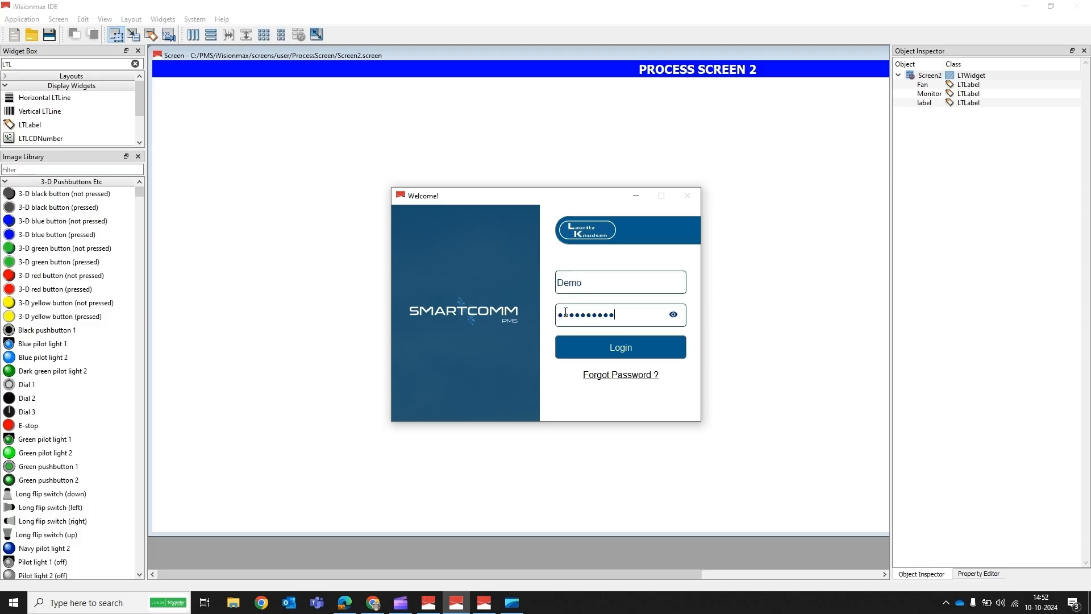
click(607, 348)
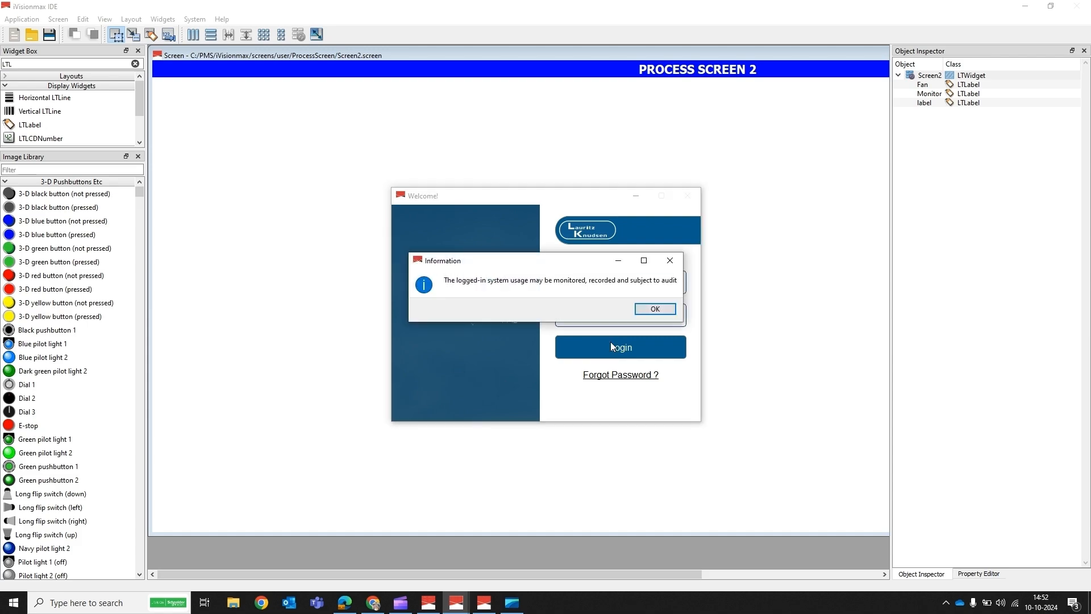
Accept the system usage notice and open the Plant View configurator.
click(655, 308)
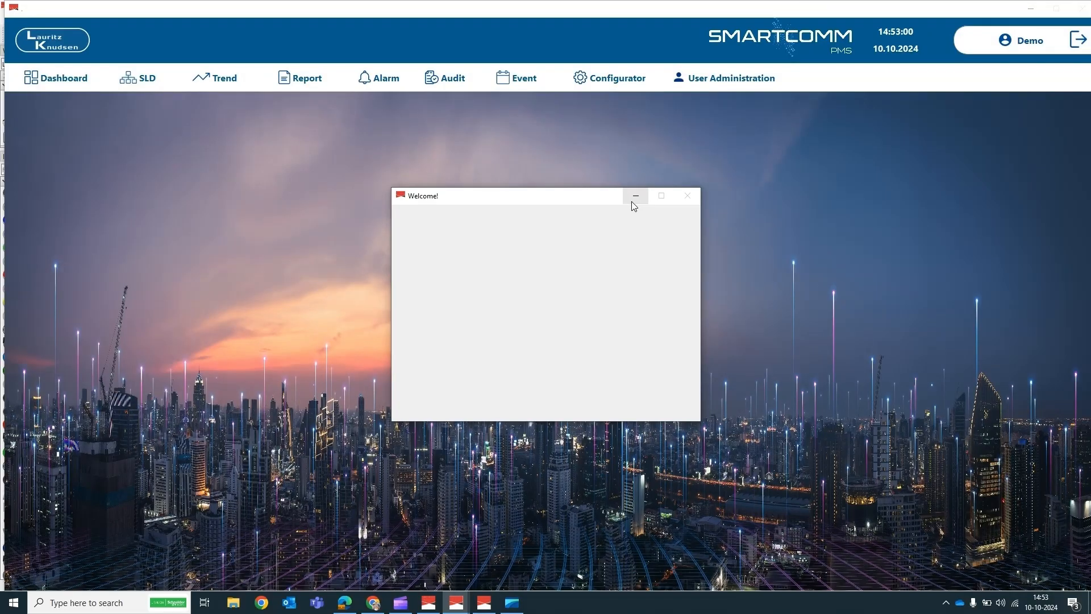
click(584, 77)
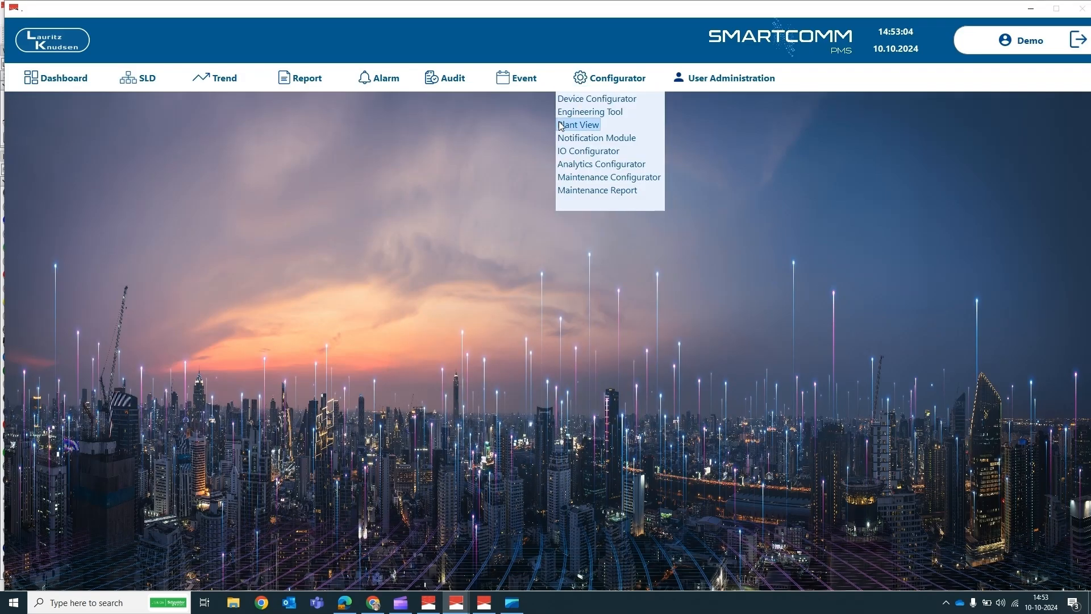
click(560, 125)
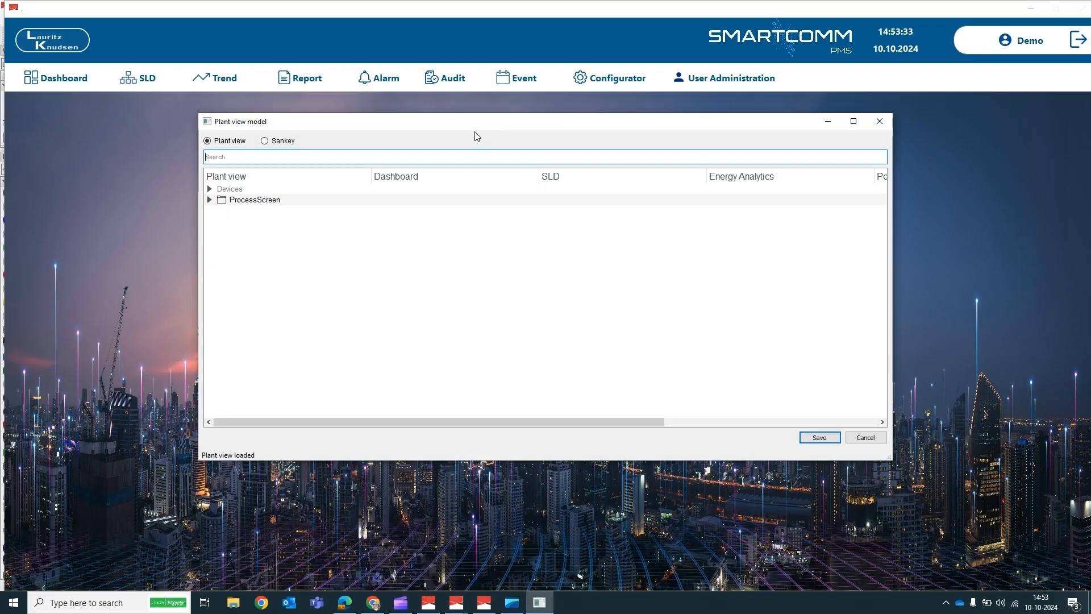
Add a child node named Screen2 under the ProcessScreen folder in the plant view.
right_click(250, 202)
click(271, 214)
text(Screen2)
click(529, 309)
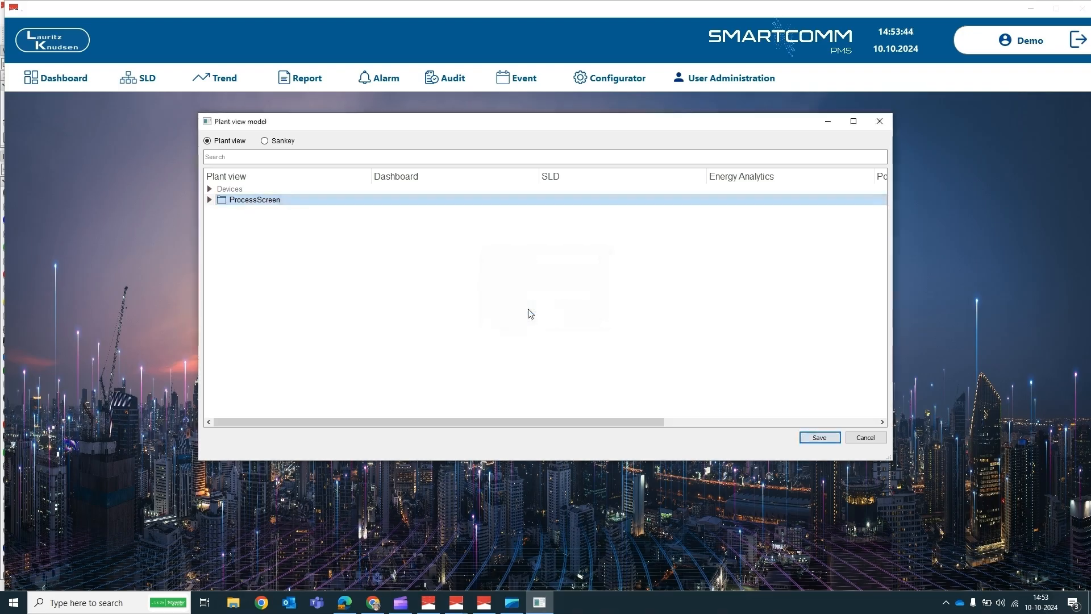
Link the Screen2 node as KPIDashboard to Screen2.screen from the screens/user/ProcessScreen folder.
click(209, 200)
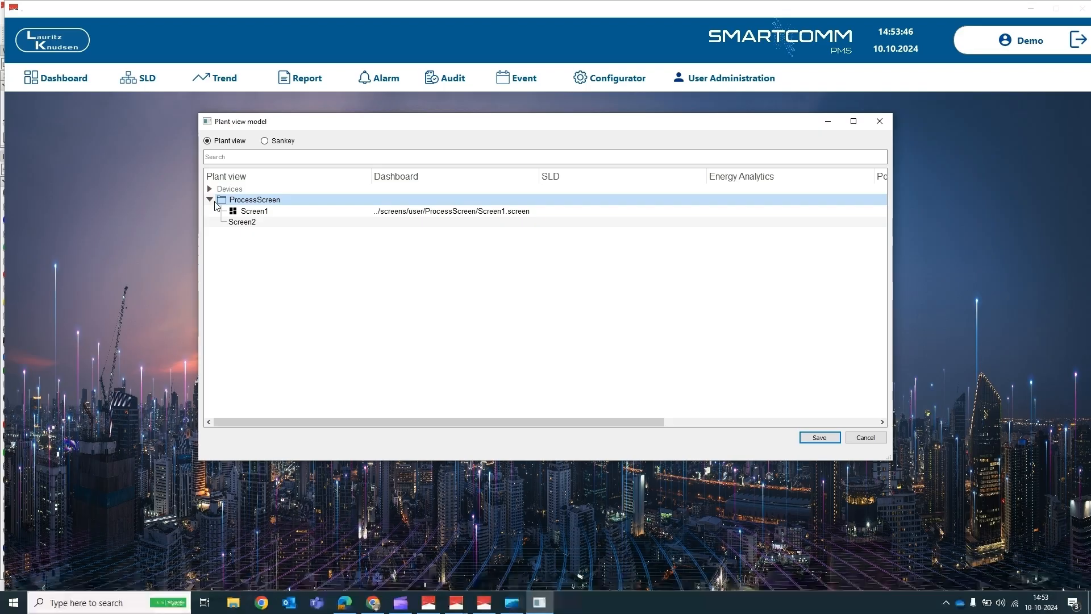
click(239, 222)
right_click(238, 223)
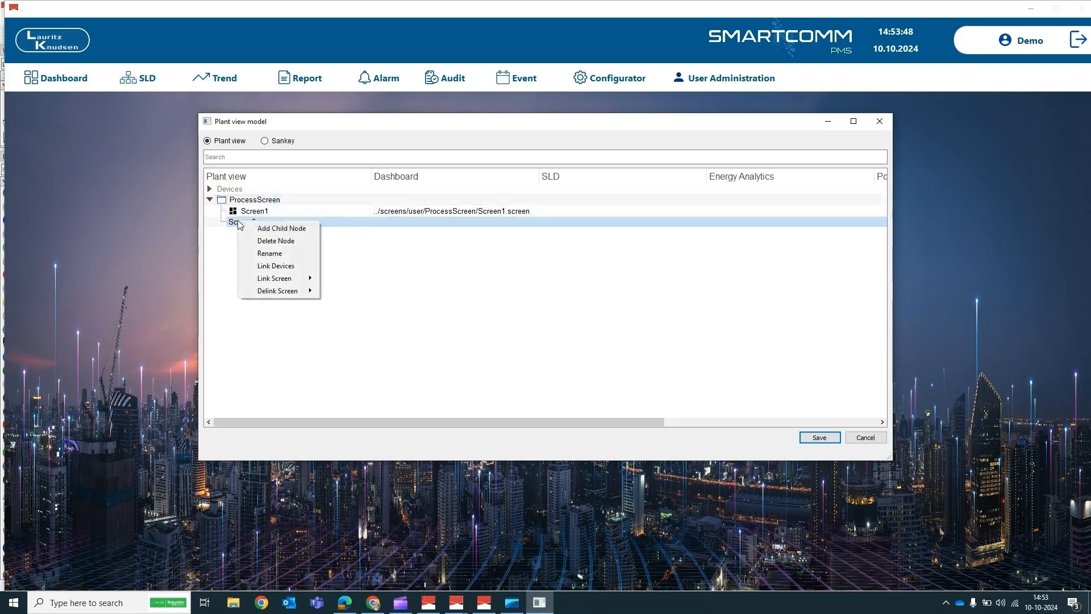
mouse_move(280, 280)
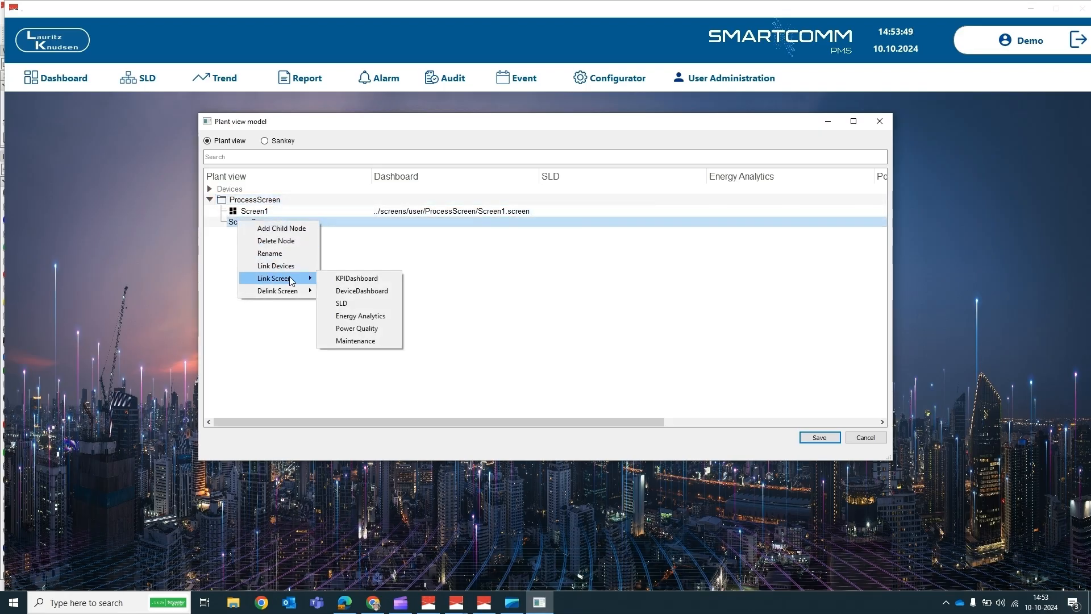
click(348, 280)
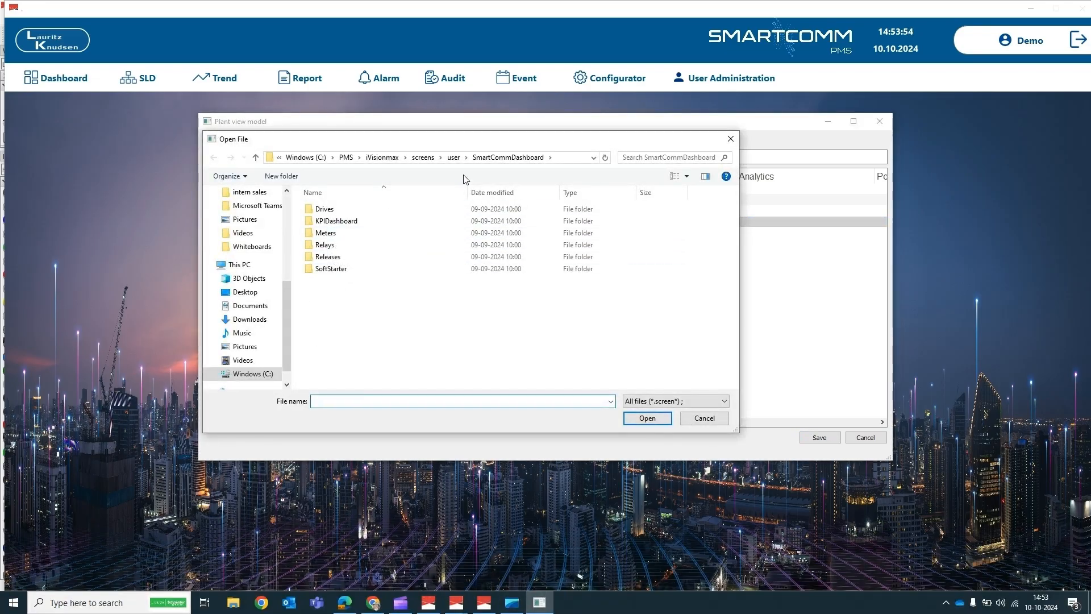
click(421, 159)
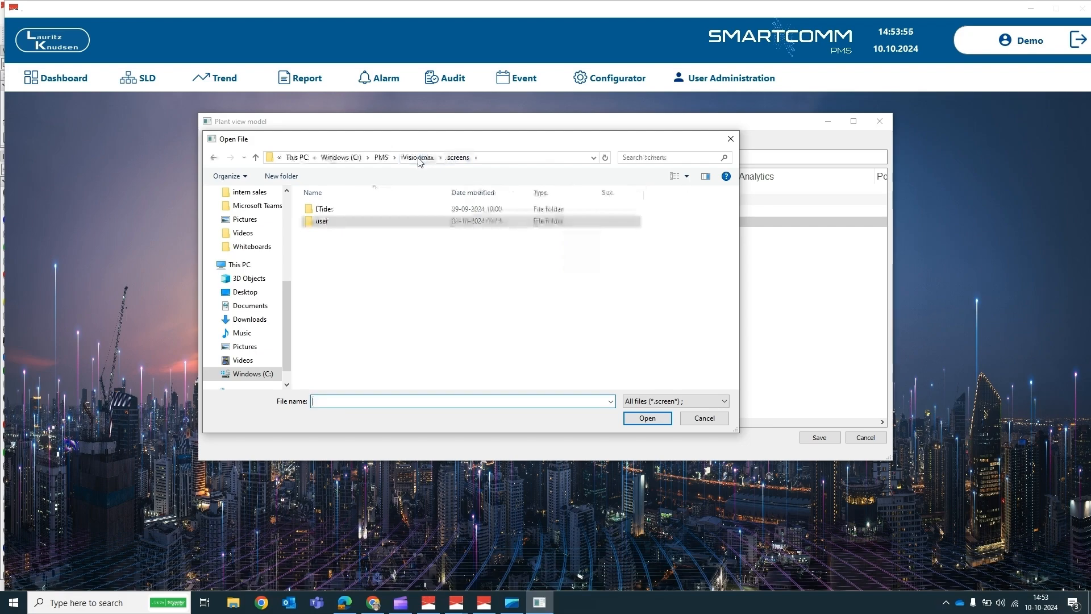
double_click(321, 222)
double_click(321, 257)
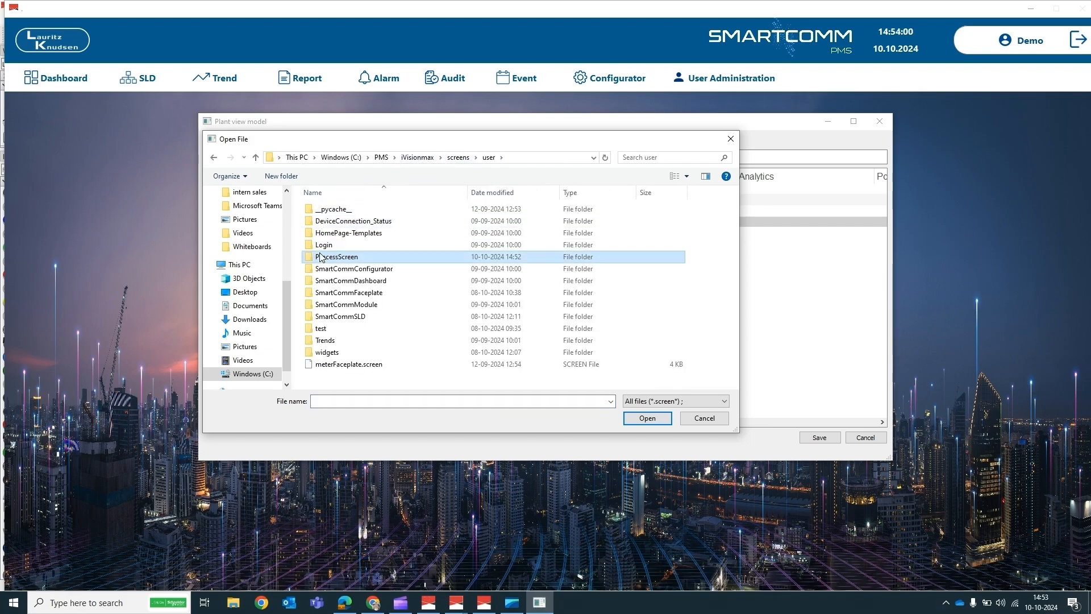
click(335, 235)
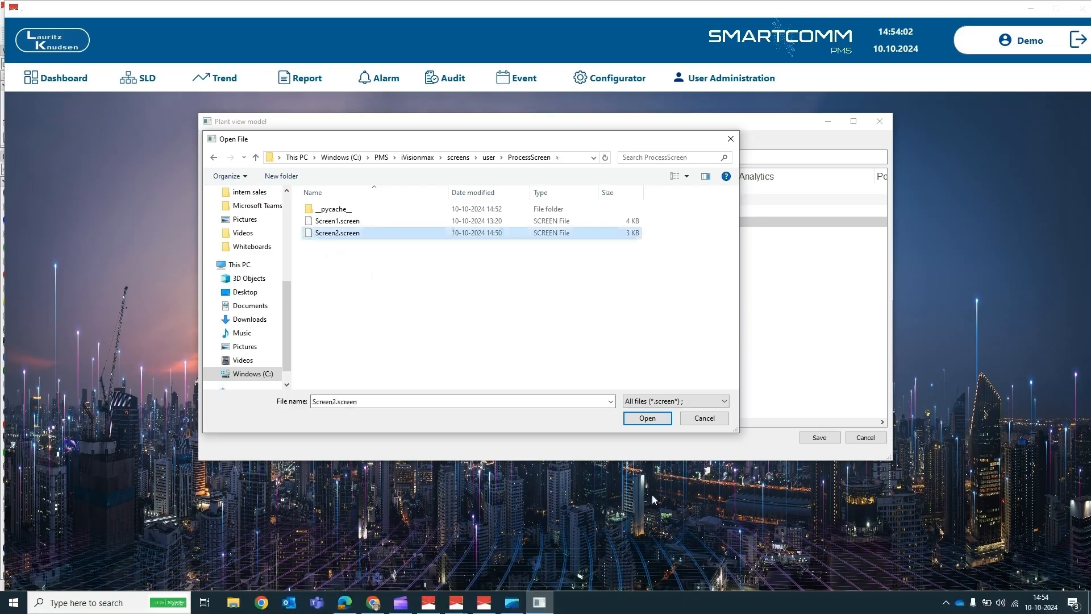
click(646, 418)
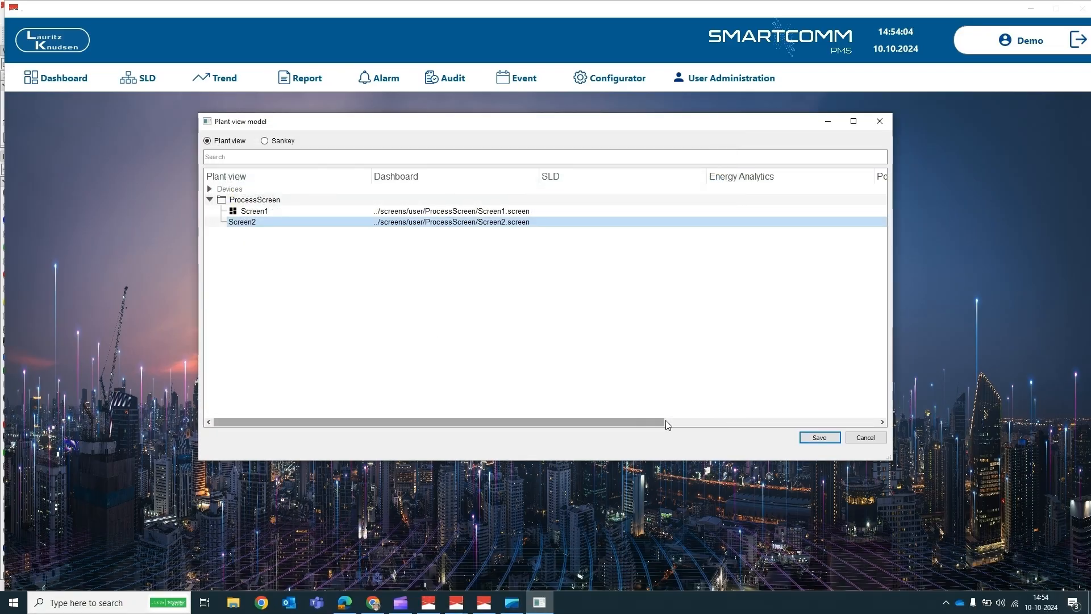
Save the plant view changes and close the Plant view model window.
click(818, 437)
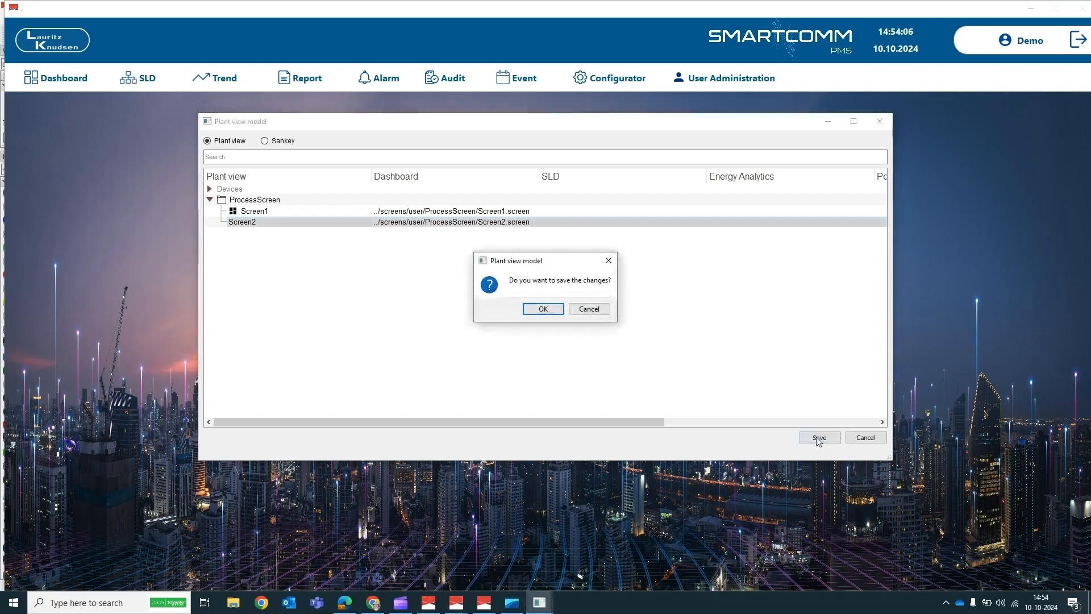
click(543, 307)
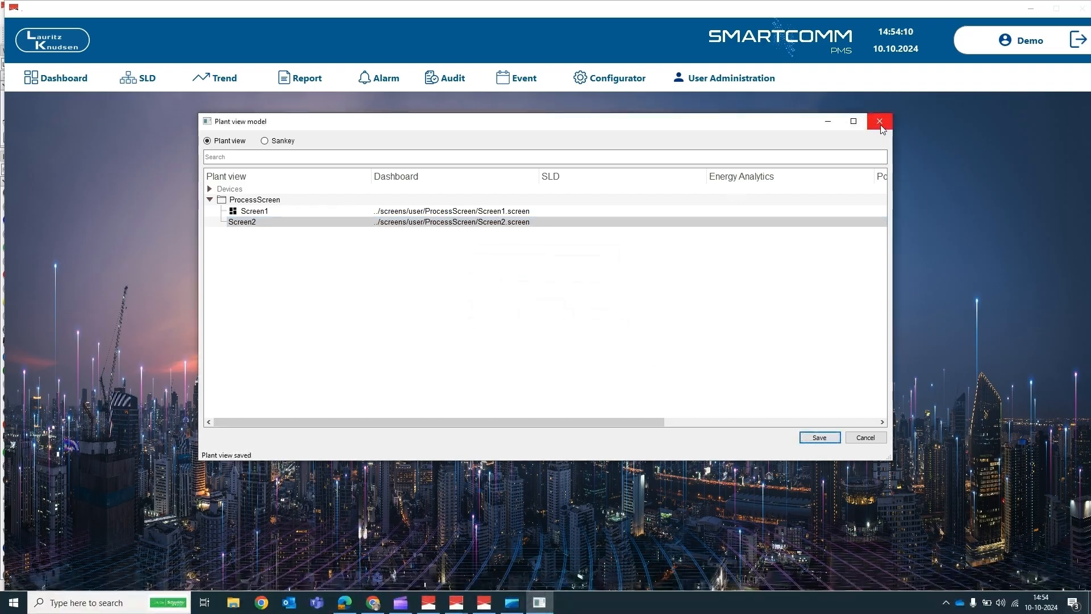
click(880, 121)
Refresh the dashboard's plant tree and display Screen2 from the ProcessScreen folder.
click(45, 75)
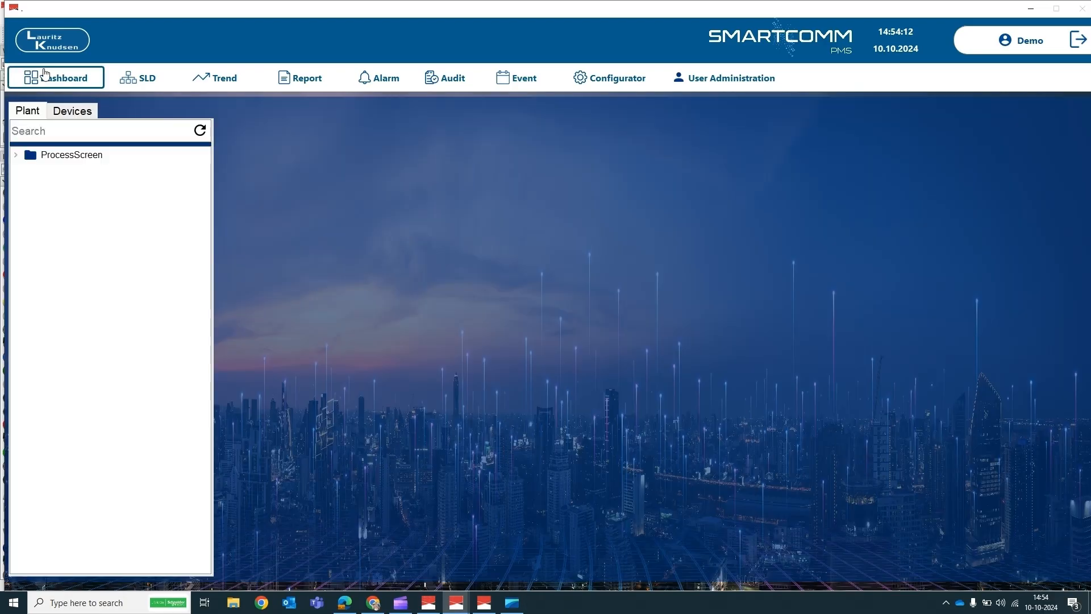
click(202, 131)
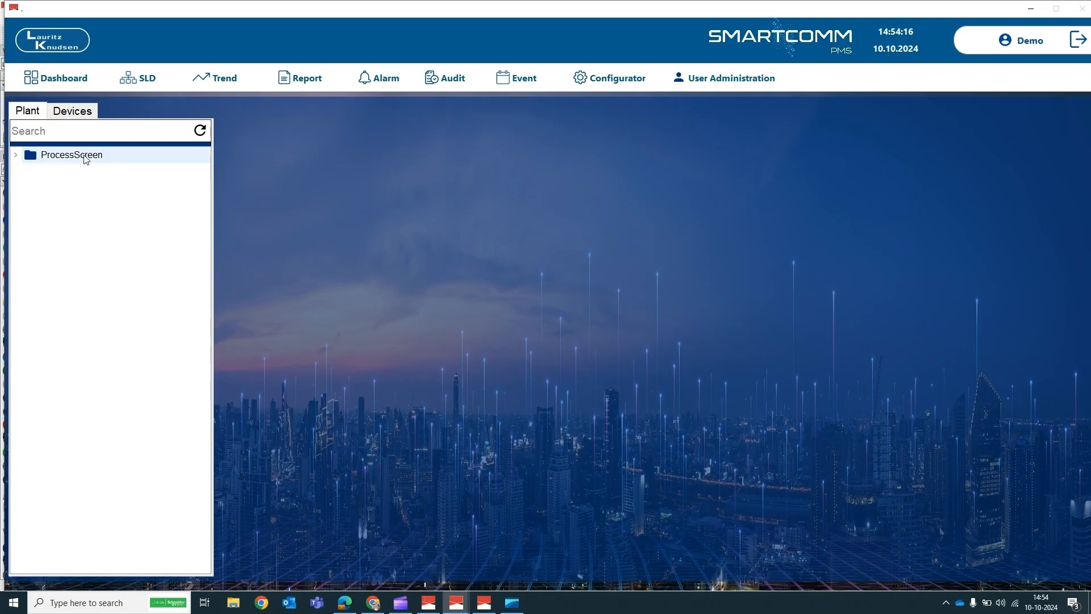
click(16, 158)
click(64, 191)
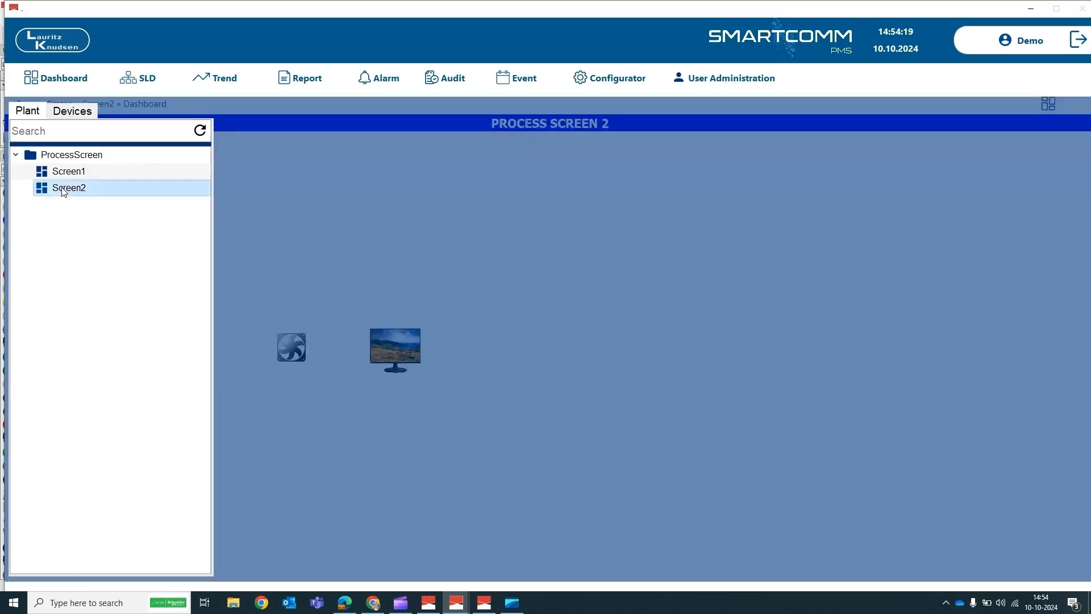
click(300, 223)
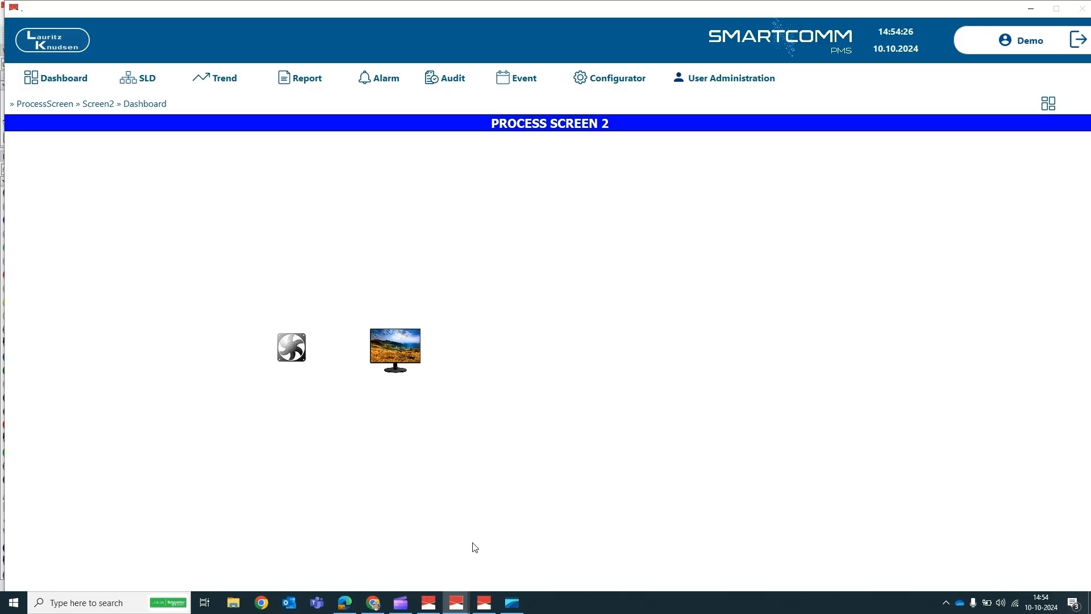
Switch to the iVisionmax IDE, collapse the Screen2 window and open the recent screen Screen1.screen.
mouse_move(481, 606)
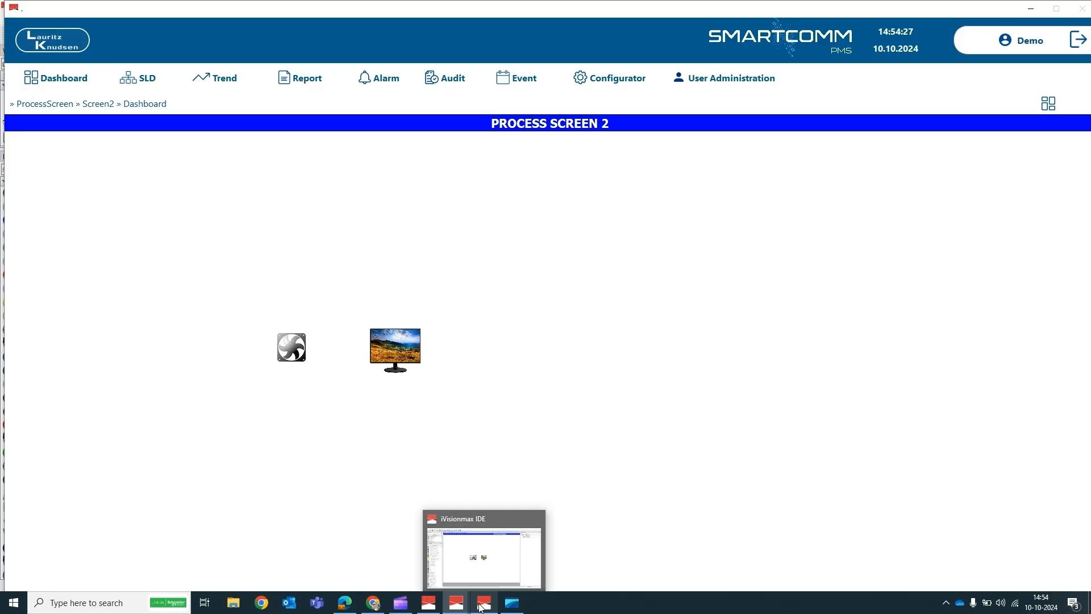
click(509, 551)
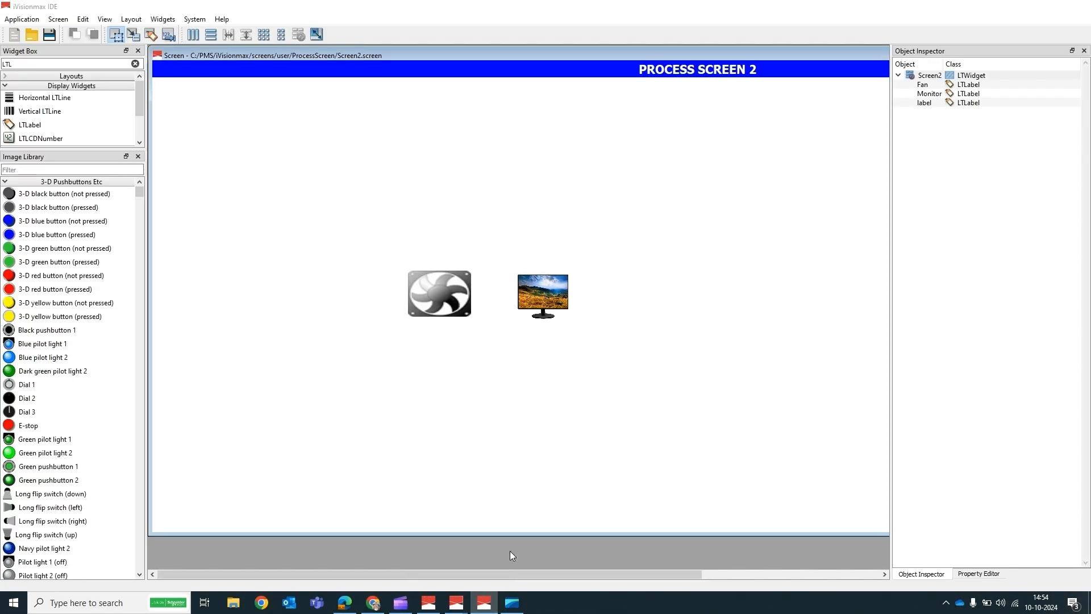
click(216, 56)
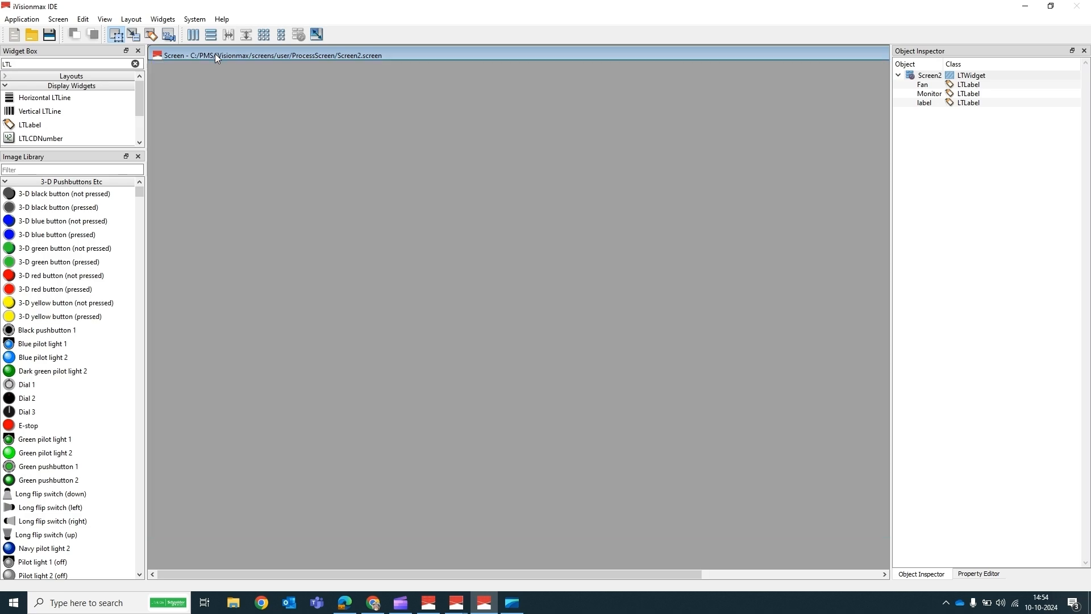
click(57, 19)
mouse_move(170, 60)
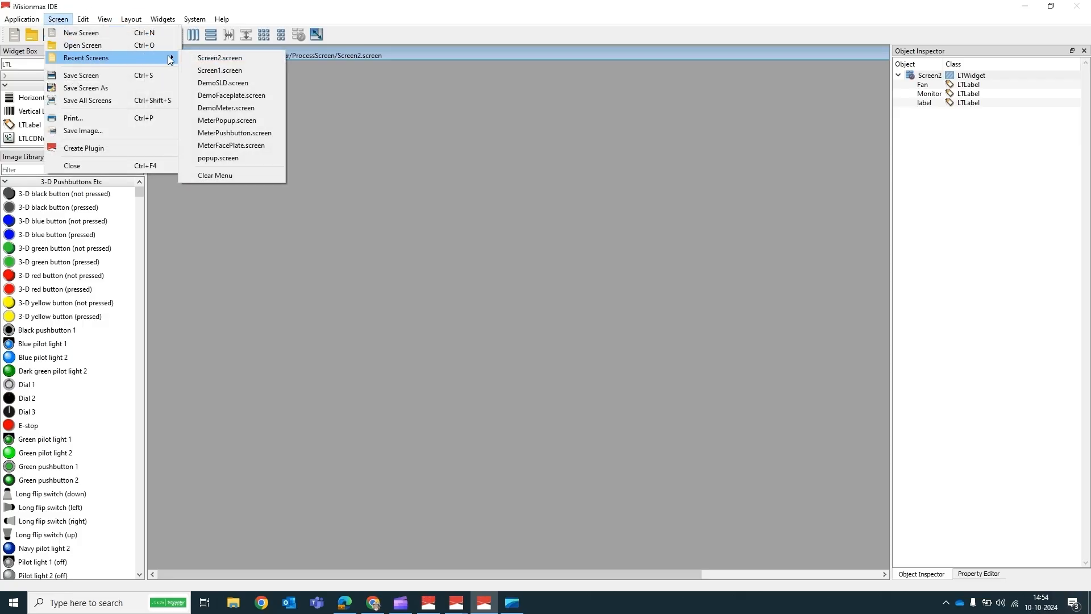
click(216, 71)
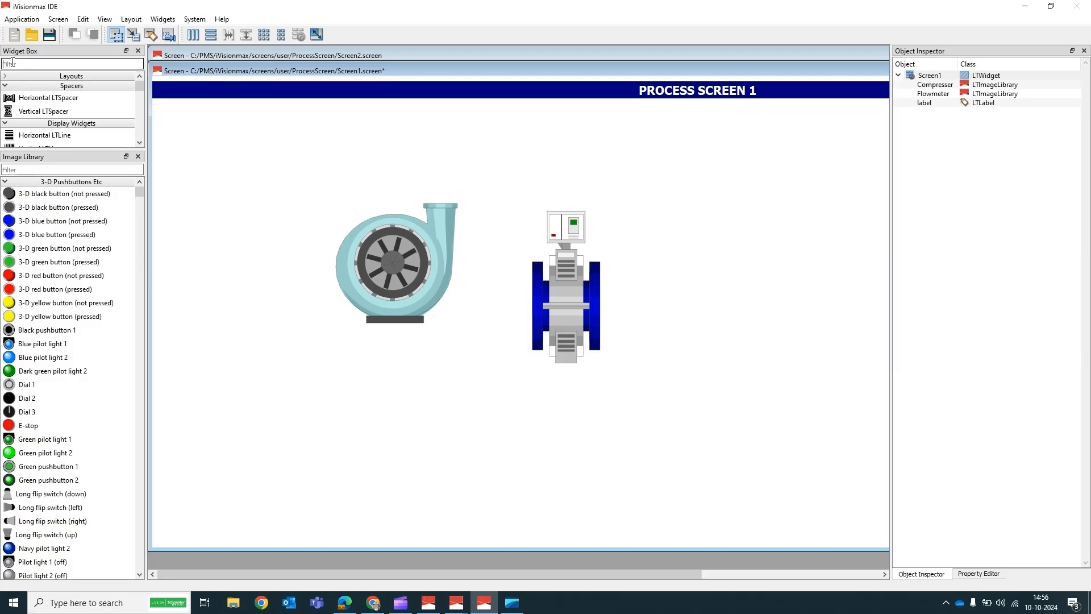
Find the LTPushButton widget, place it on Screen1 above the compressor just below the title bar, and label it NEXT.
text(Pu)
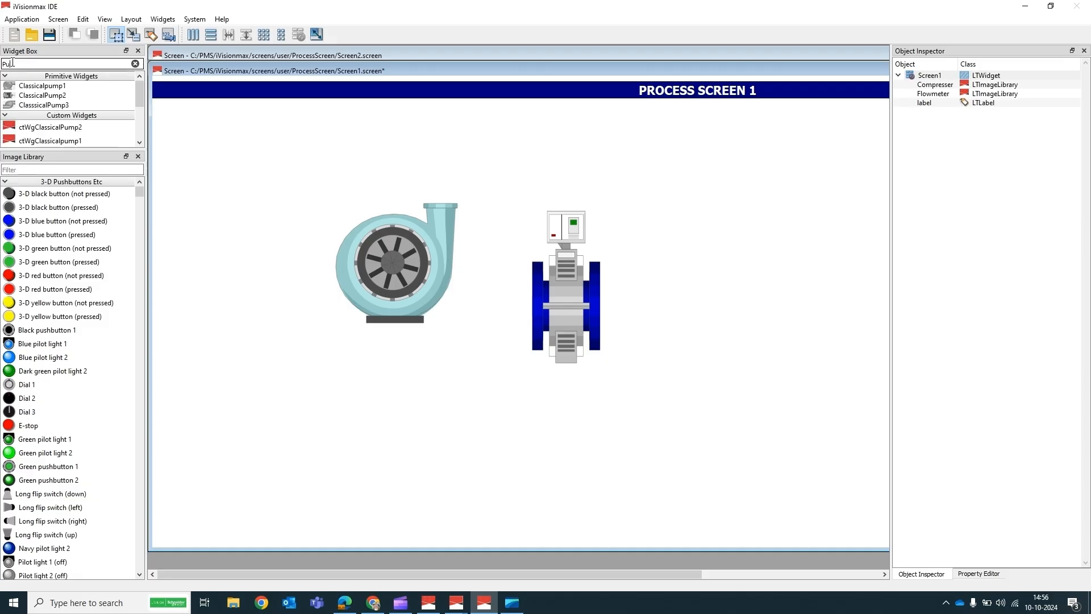
text(sh)
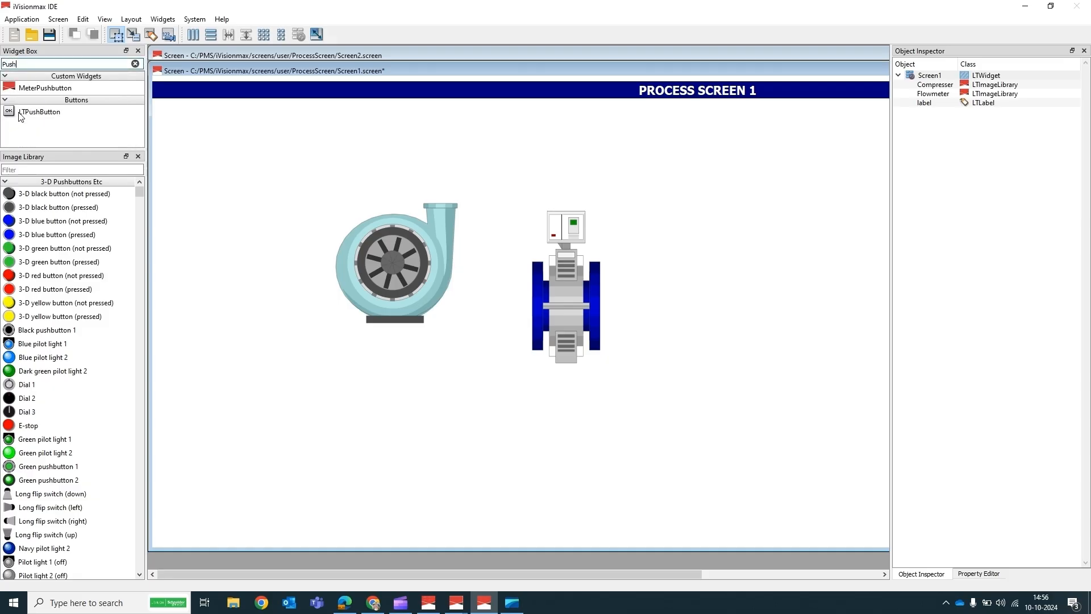
drag(23, 114, 216, 122)
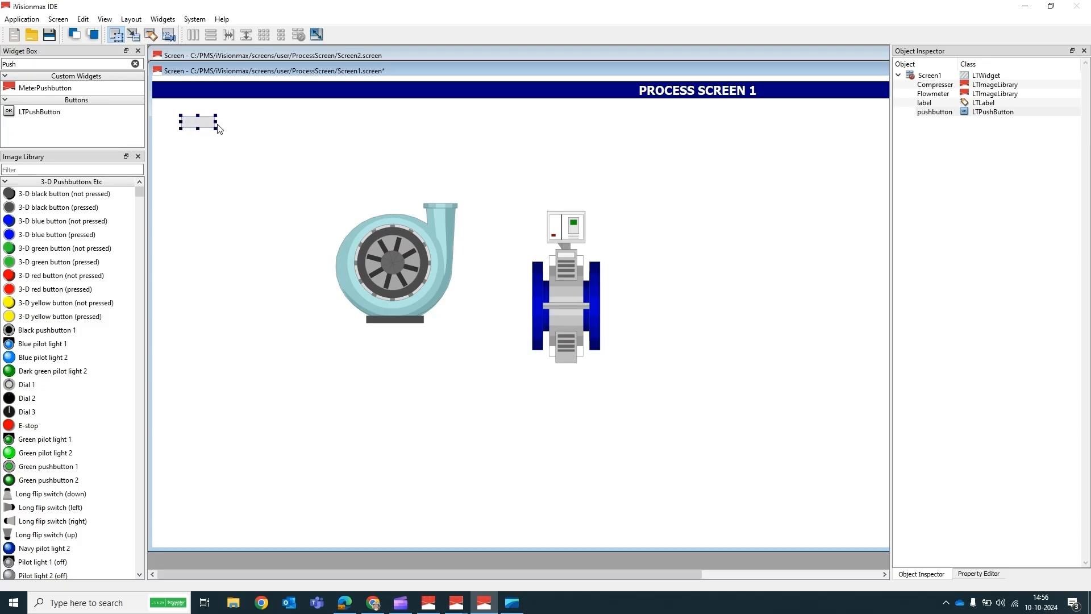
double_click(192, 124)
text(NEXT)
Set the NEXT button's background colour to light yellow #ffff7f.
click(976, 575)
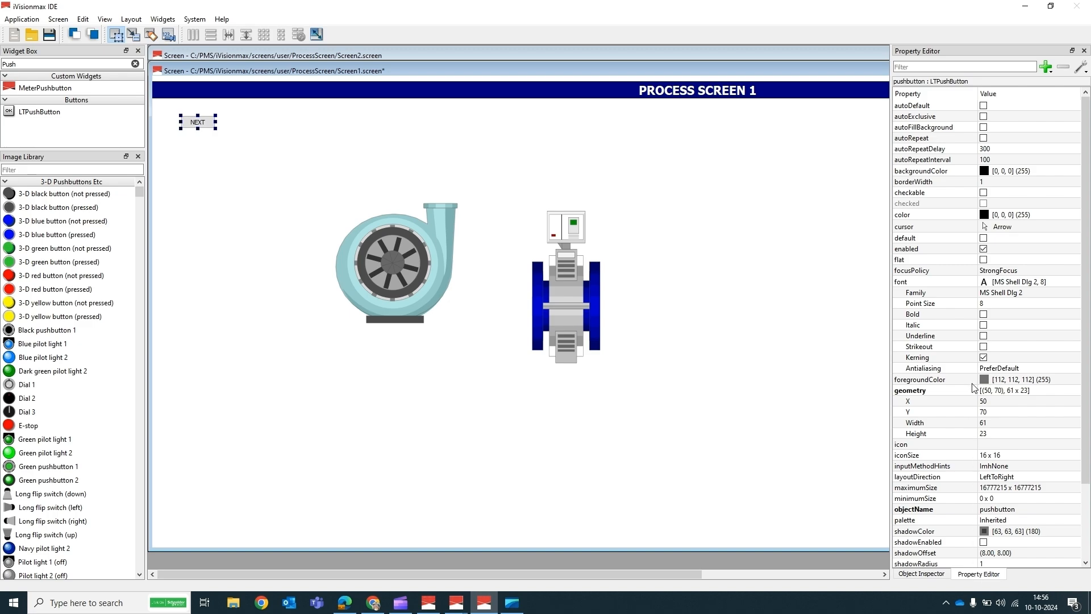
click(984, 171)
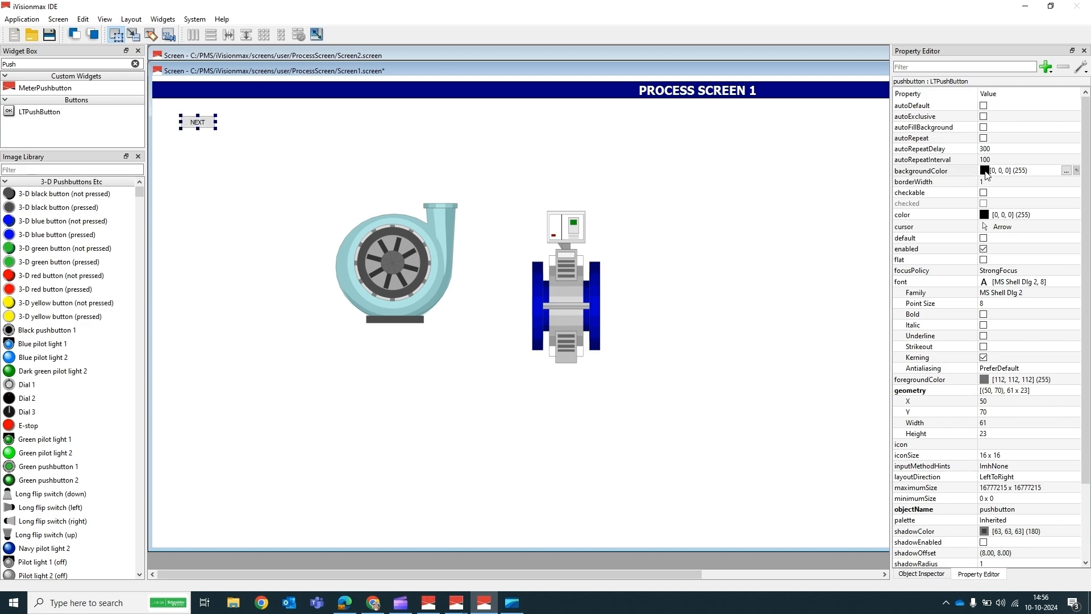
click(1065, 172)
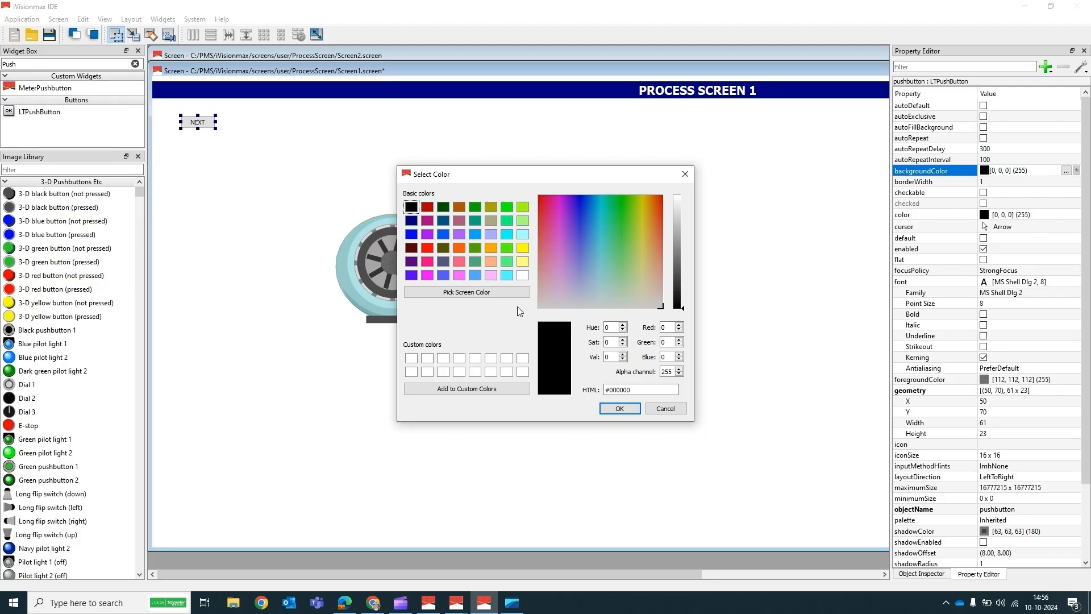
click(522, 263)
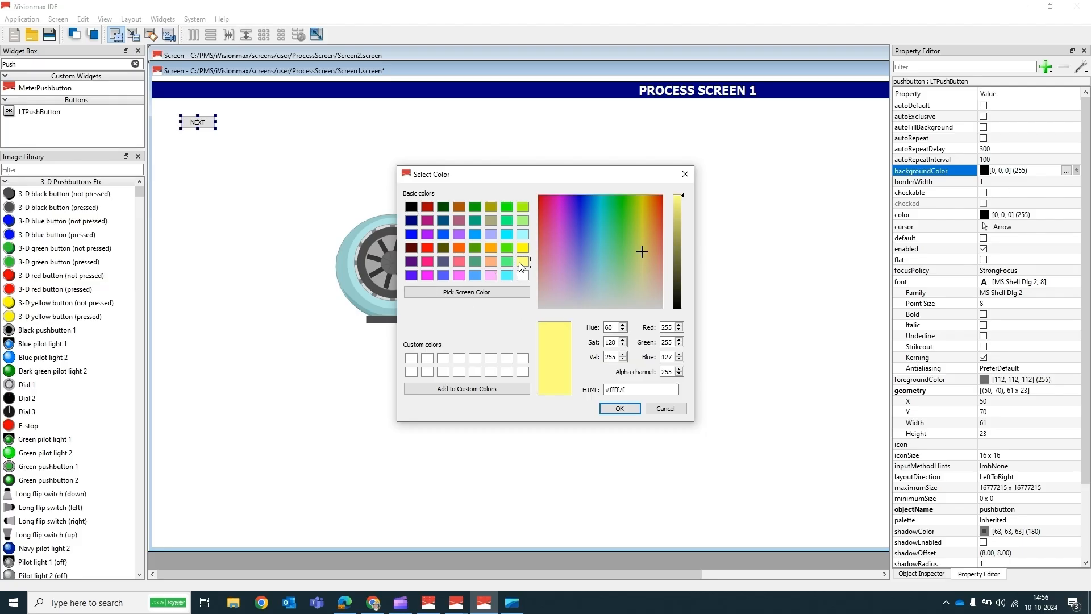
click(617, 410)
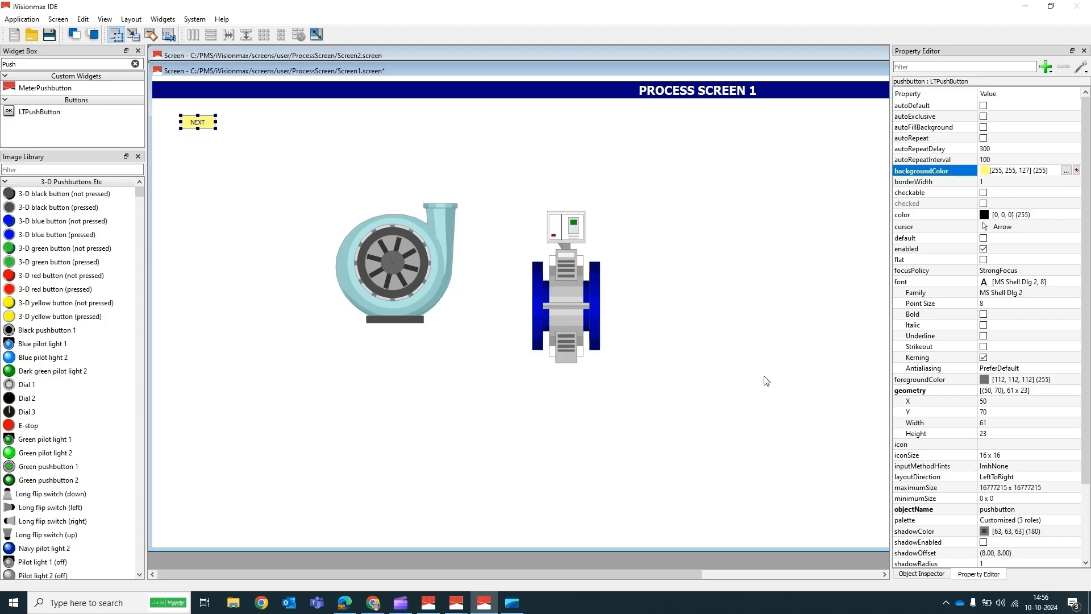
Set the NEXT button's font to point size 12 and bold, and leave the button selected.
click(982, 305)
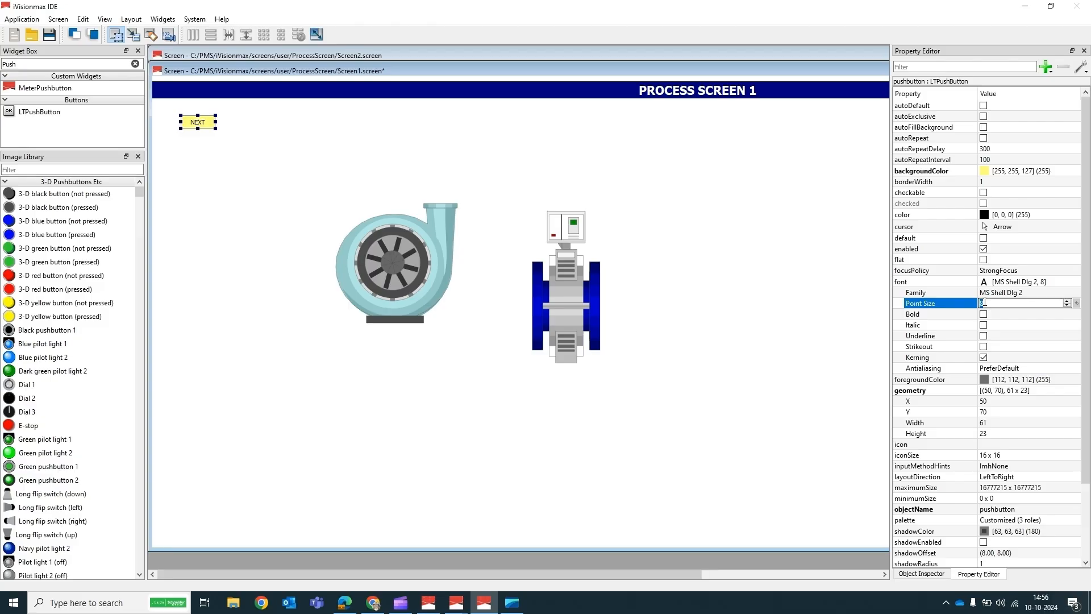
text(12)
click(984, 317)
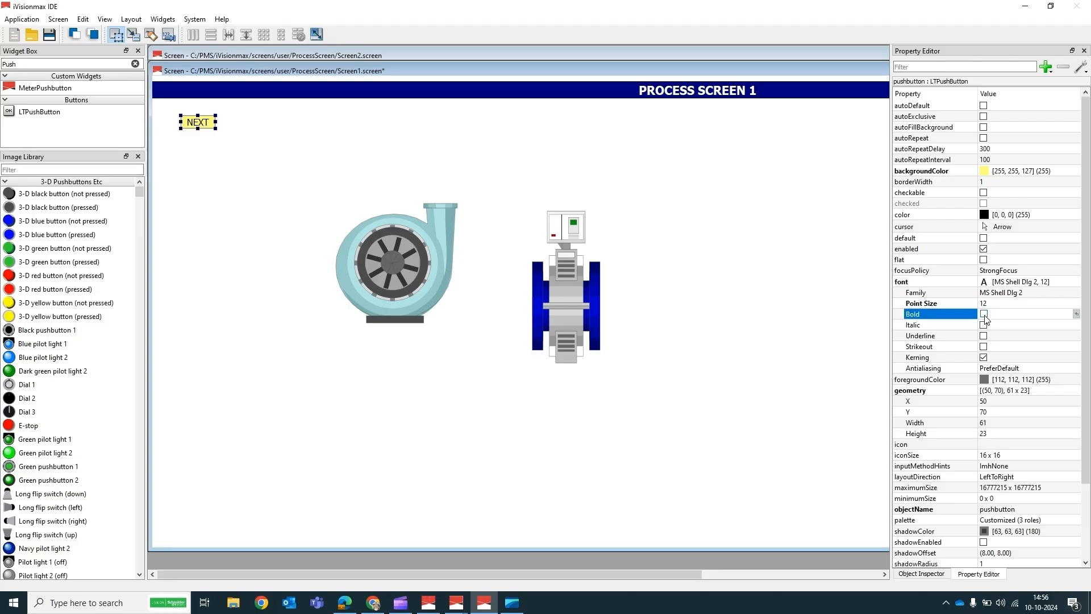
click(983, 314)
click(779, 417)
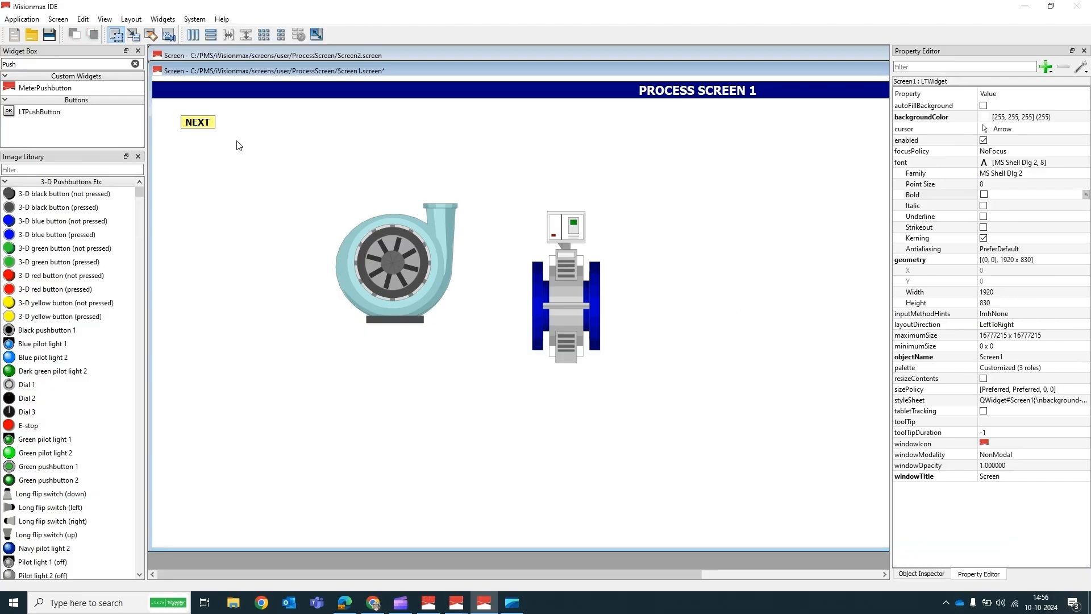
click(195, 125)
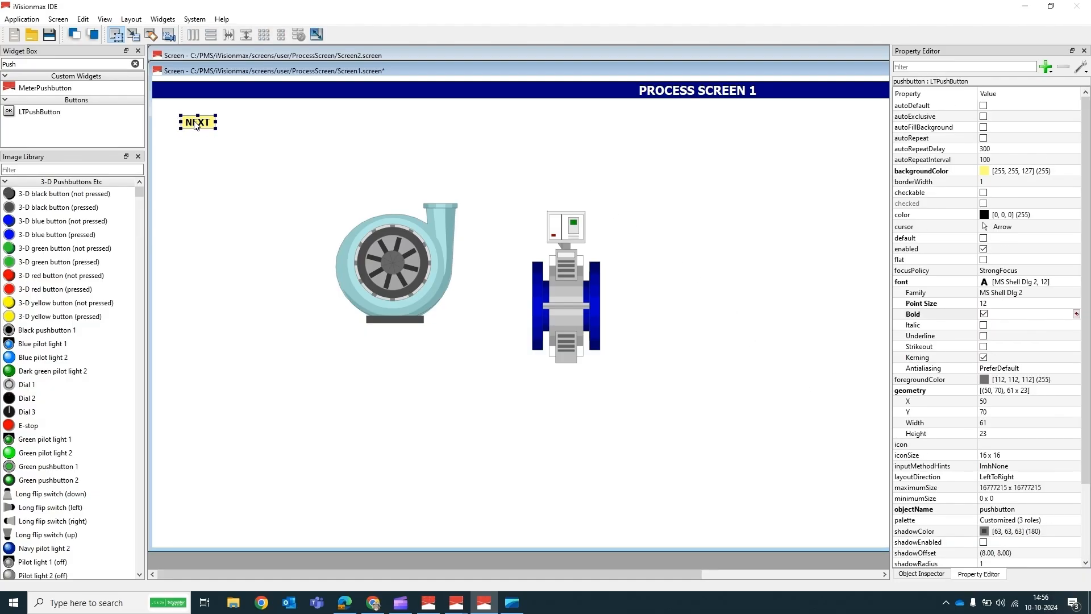
Paste a copy of the NEXT button onto Screen2 below its title bar, near the start of the screen, and relabel it BACK.
click(207, 55)
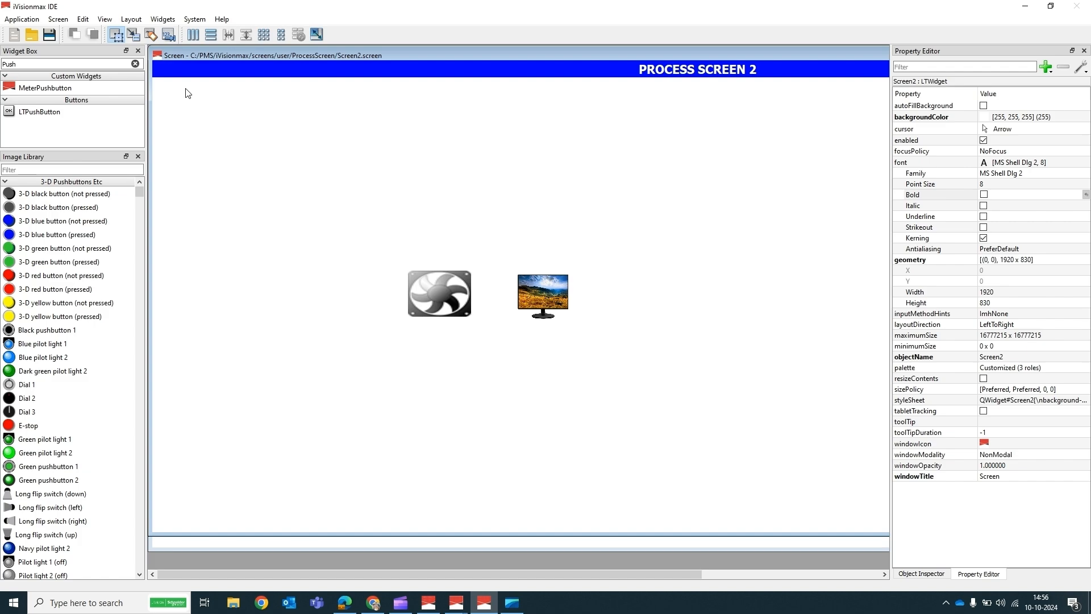
key(ctrl+v)
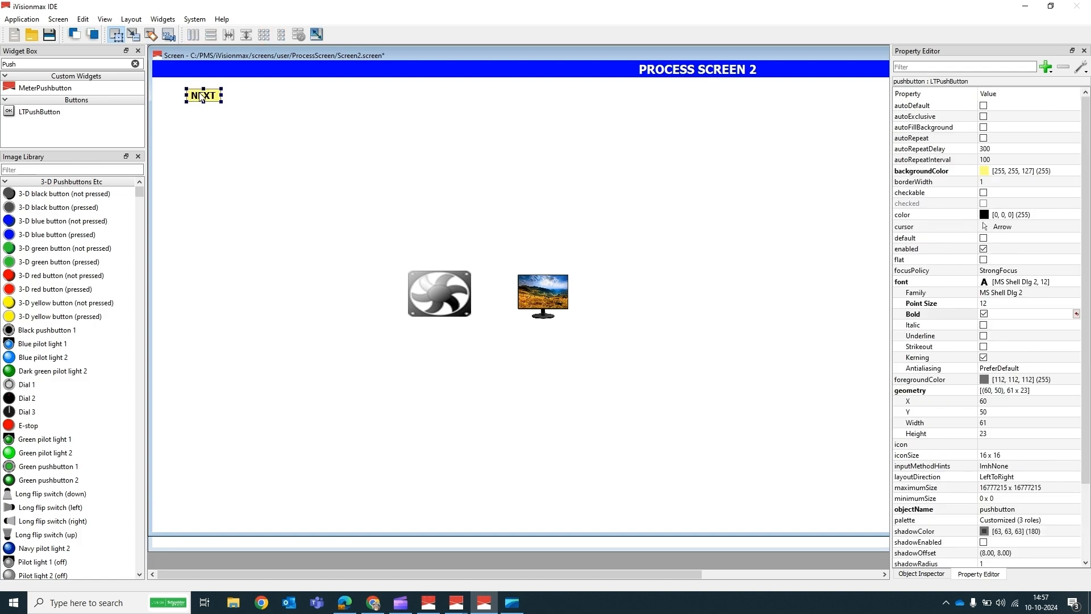
key(BackSpace)
text(BACK)
key(Return)
click(226, 142)
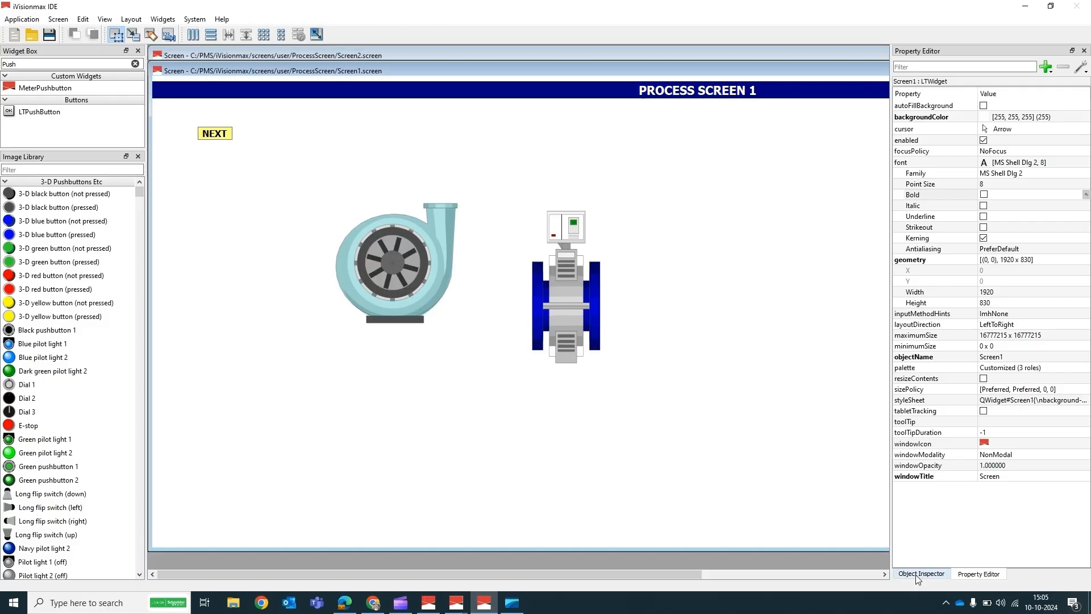
Check Screen1's object list, open the screen's script, and add a clicked( self ) function for the pushbutton widget.
click(916, 575)
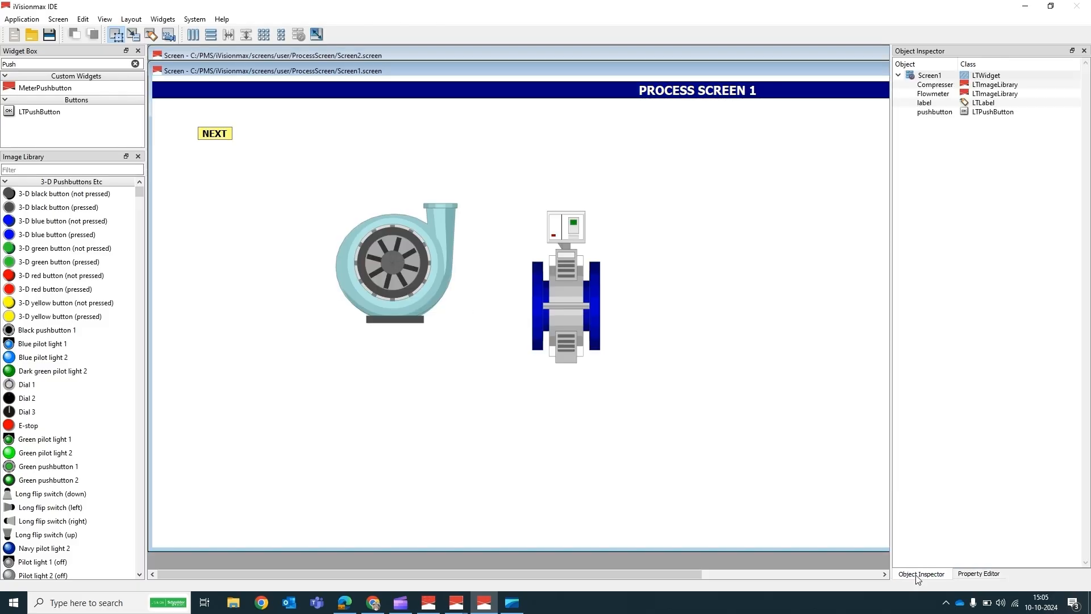
click(967, 575)
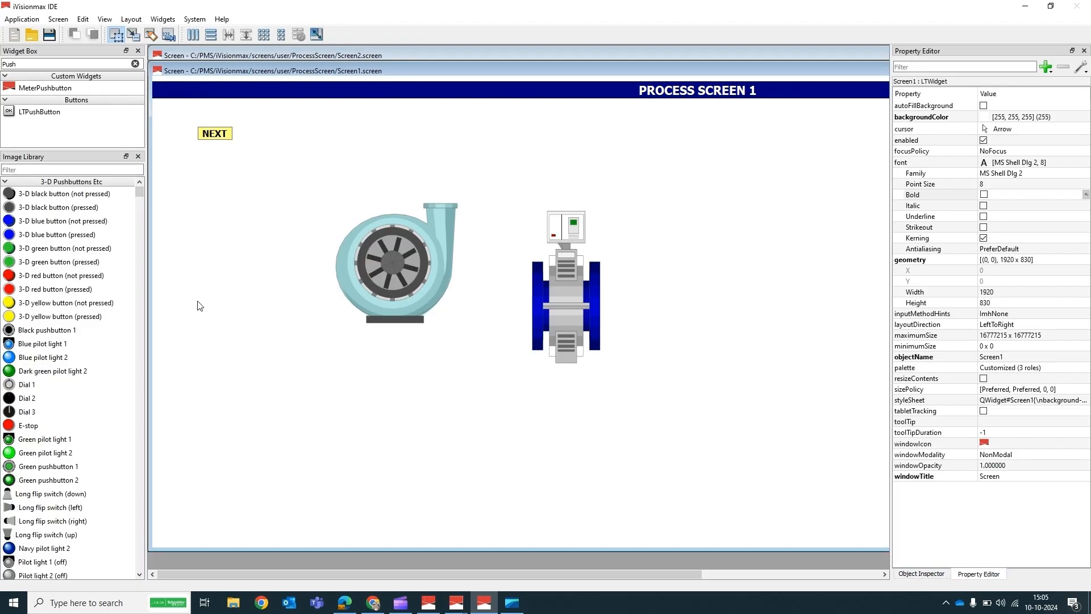
right_click(225, 215)
click(222, 218)
right_click(222, 217)
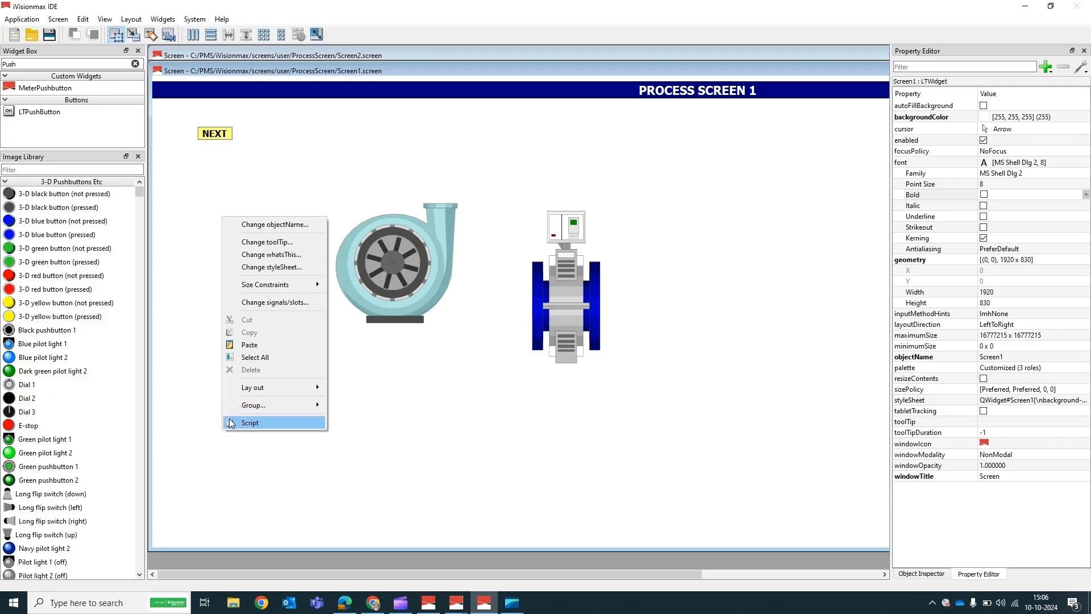
click(249, 422)
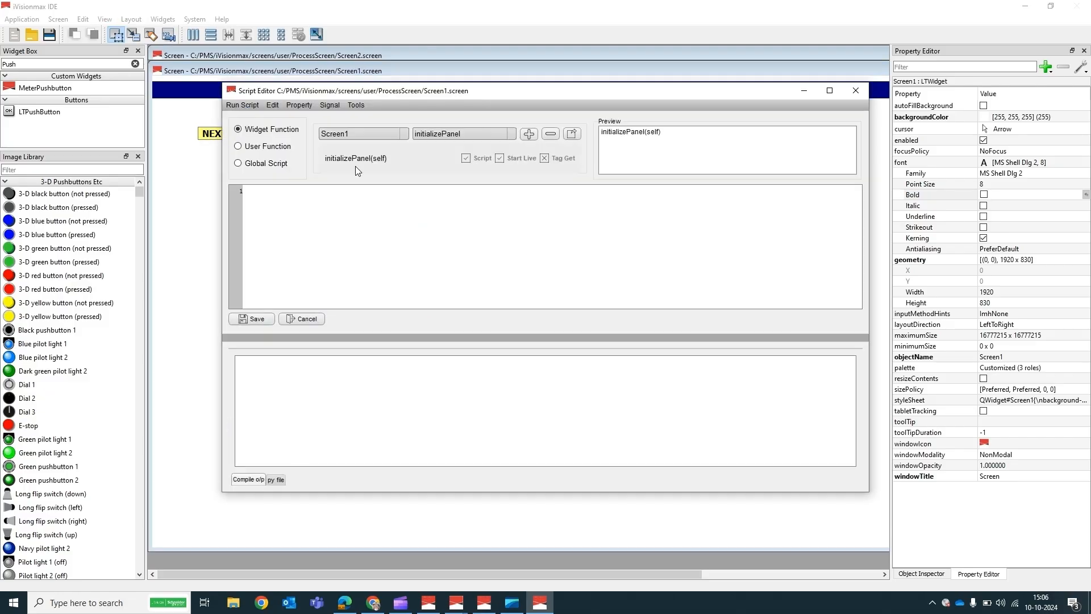
click(387, 135)
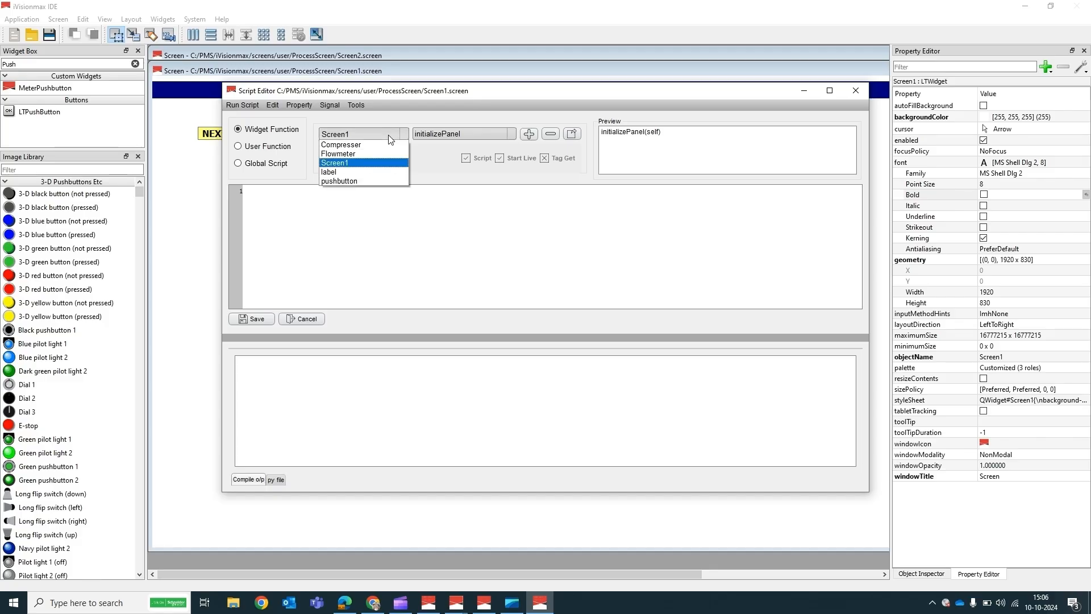
click(353, 182)
click(529, 135)
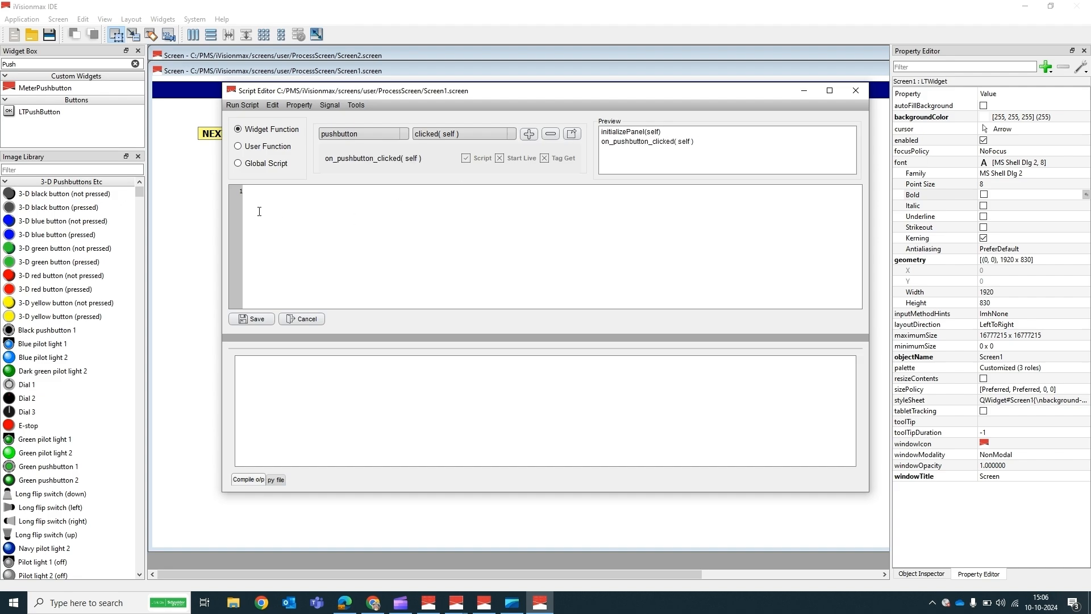
Insert the library function self.setCurrentPanel("FileName",None) into the NEXT button's clicked script.
right_click(254, 195)
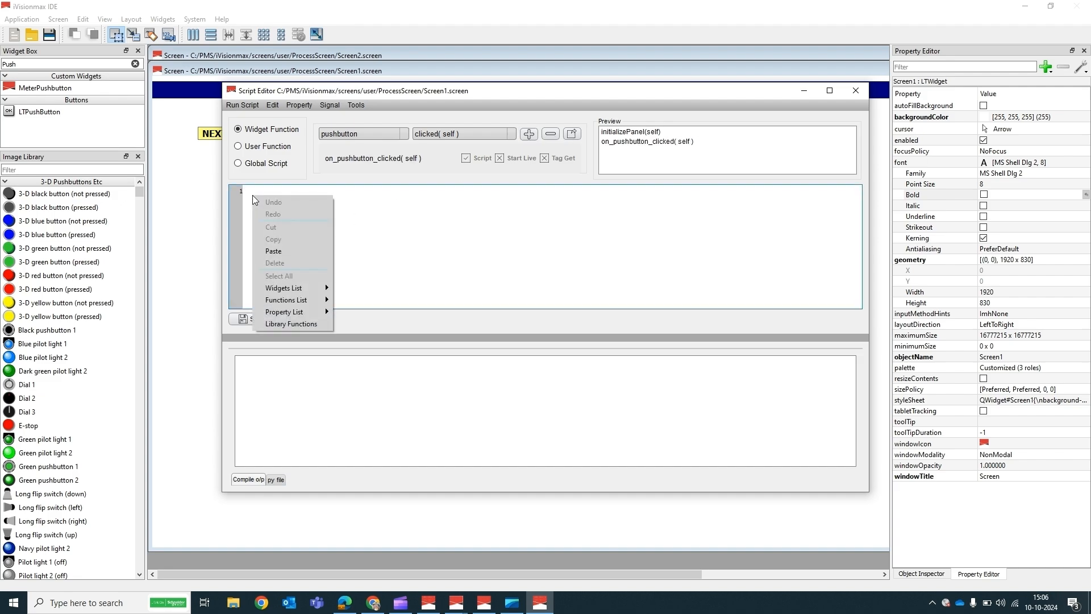
click(278, 323)
scroll(471, 334, down, 15)
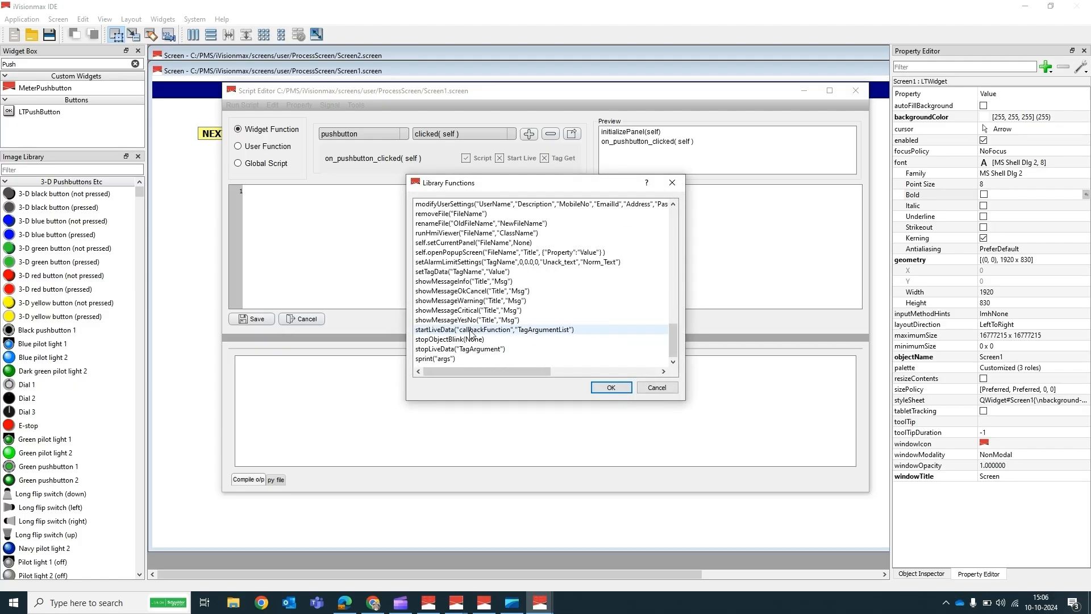
click(421, 244)
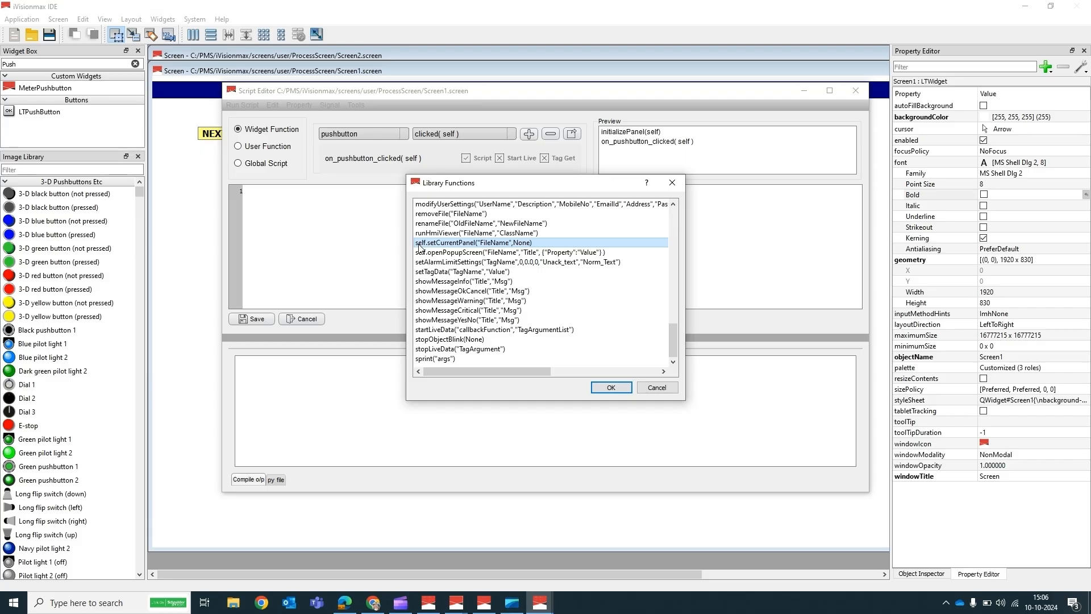
click(611, 387)
Replace the FileName placeholder in the NEXT button's script with the path of Screen2.screen from the ProcessScreen folder.
double_click(361, 191)
click(355, 105)
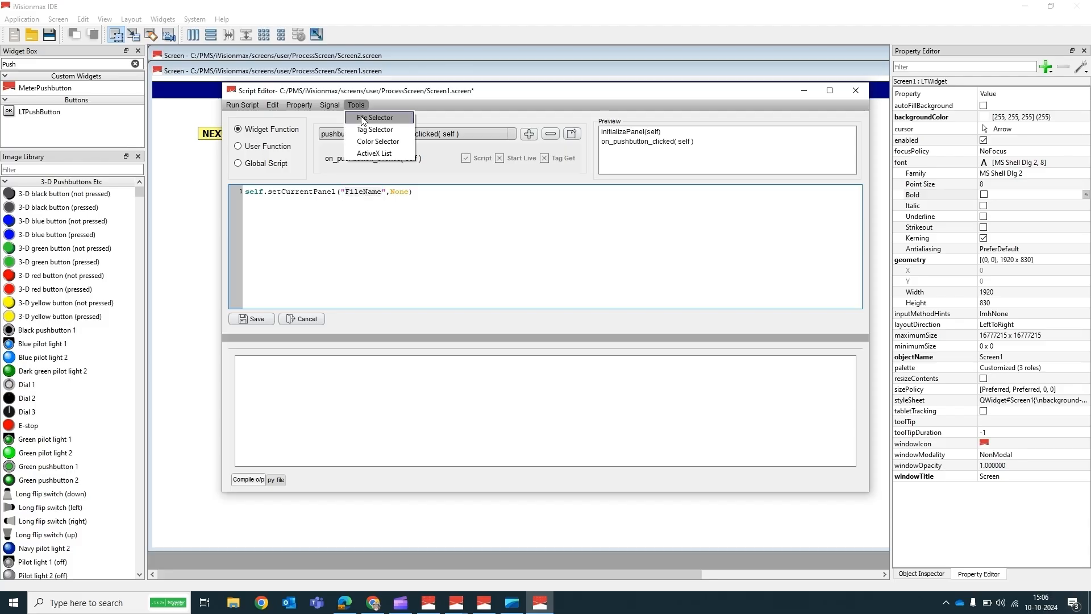
click(363, 119)
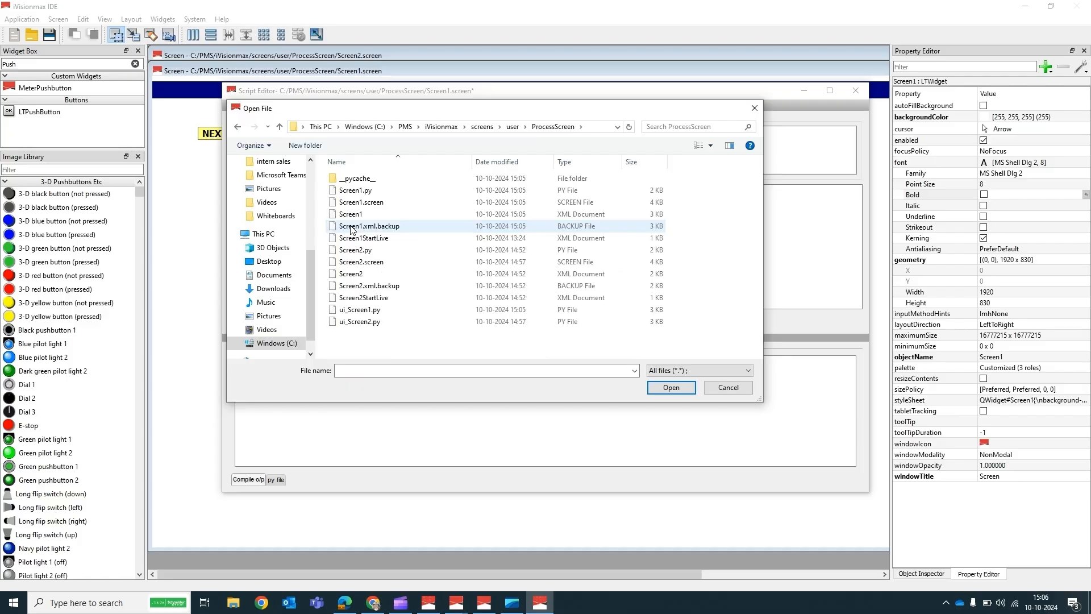
click(346, 264)
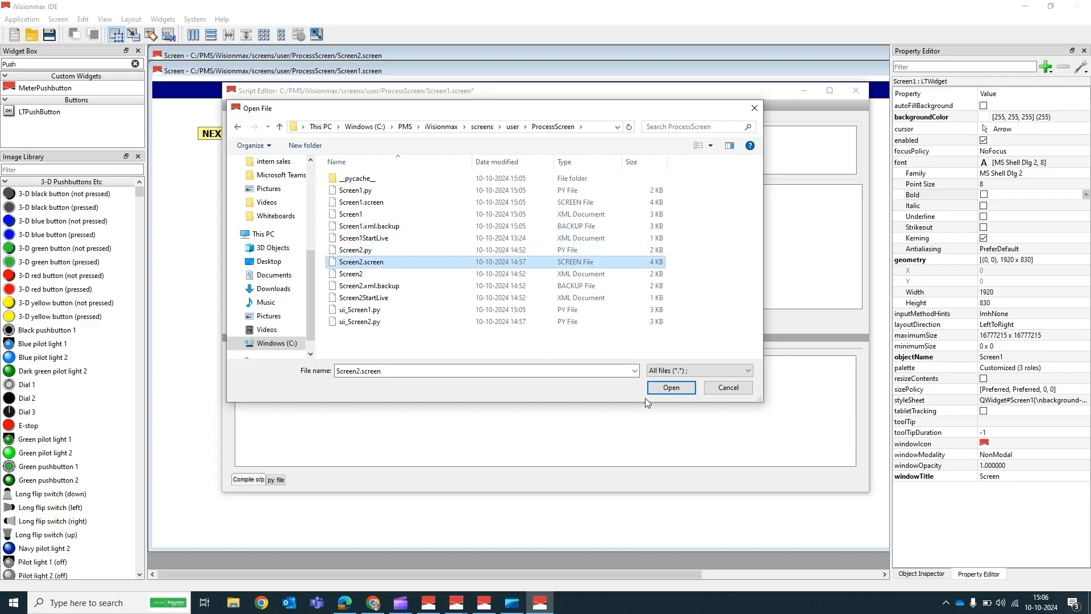
click(673, 388)
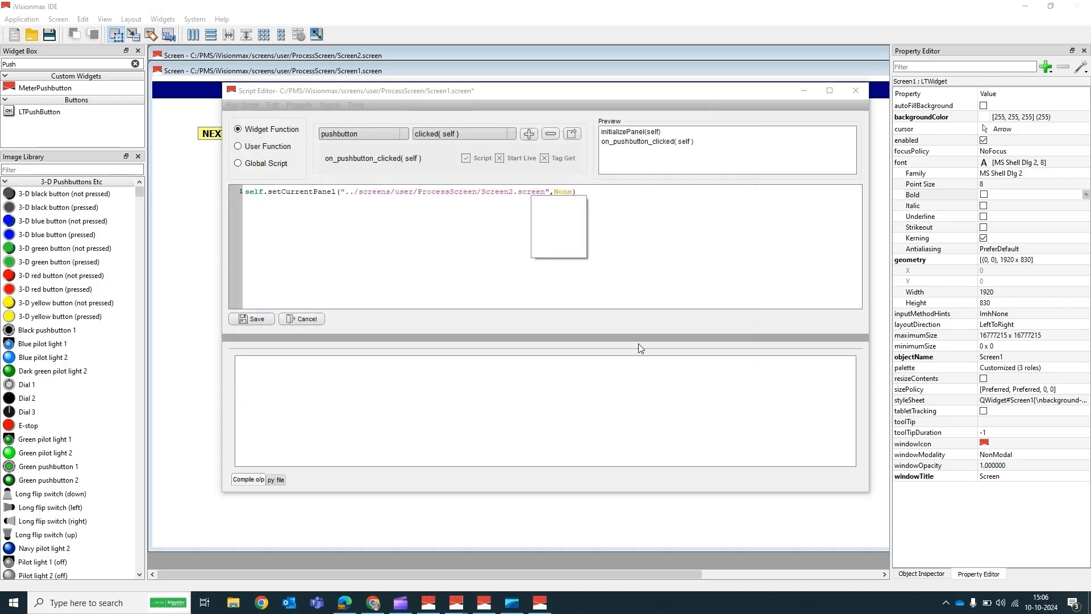
Replace the None argument in the NEXT button's script with self.parent(), save the script and close its editor.
double_click(563, 191)
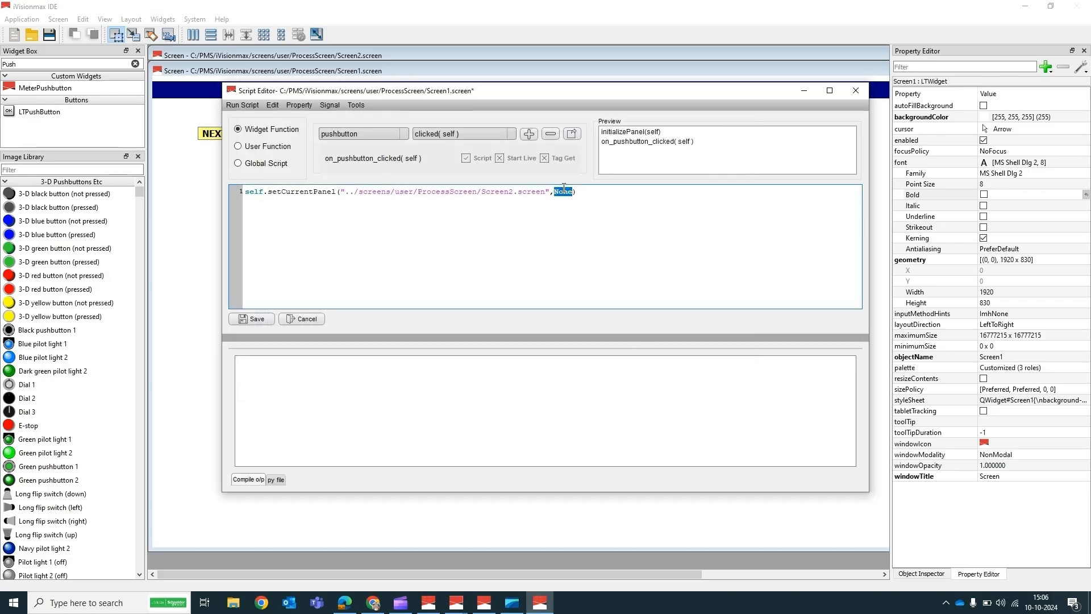
key(BackSpace)
text(self.parent()
click(635, 200)
click(249, 321)
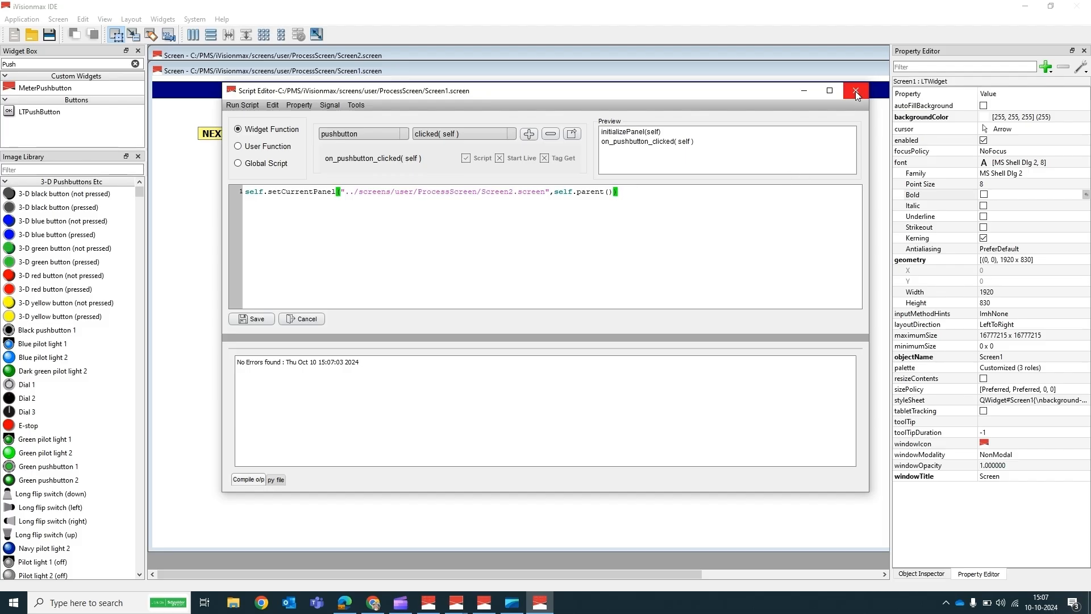
click(855, 91)
Bring up Screen2, open its script, and add a clicked( self ) function for the pushbutton widget.
click(261, 54)
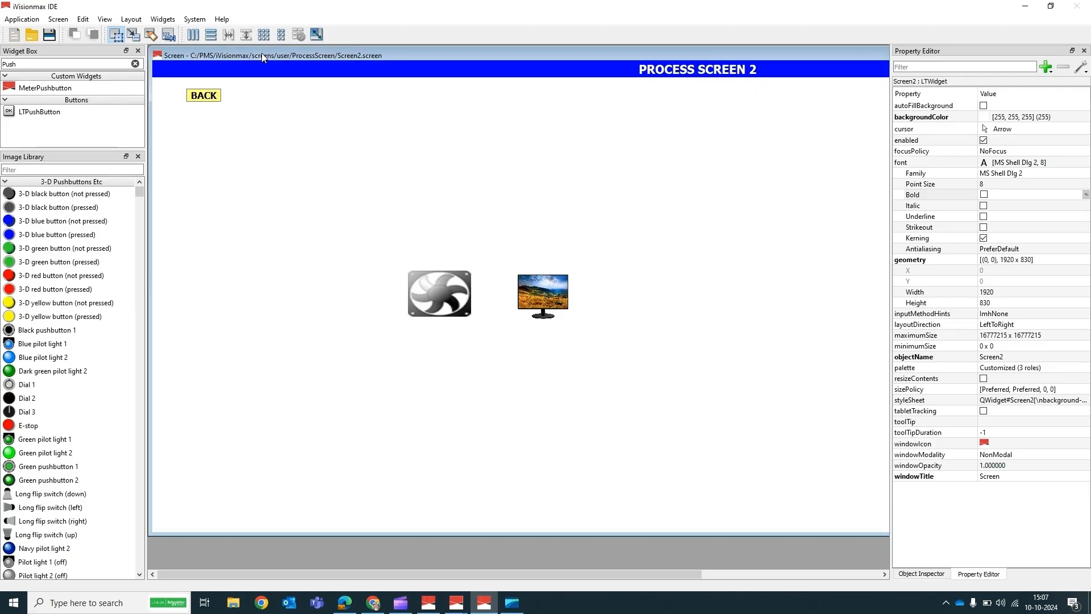
right_click(276, 169)
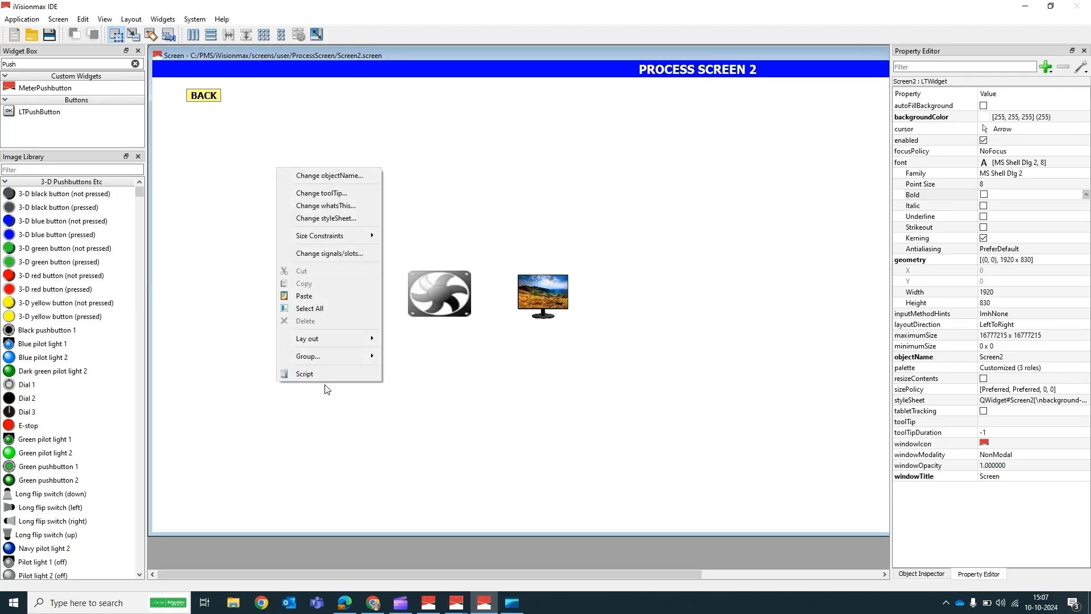
click(312, 374)
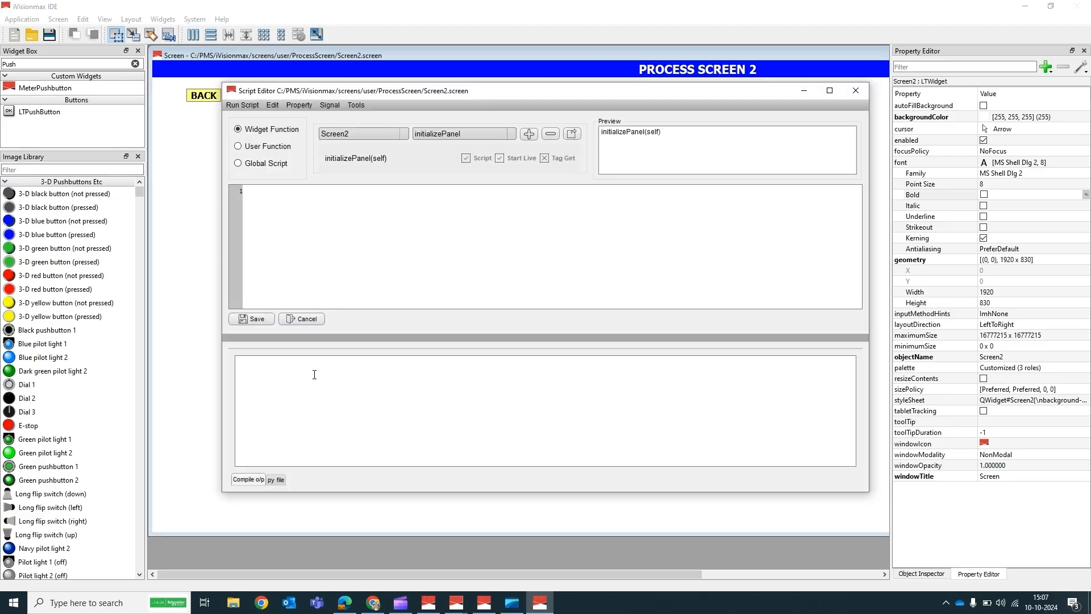
click(378, 132)
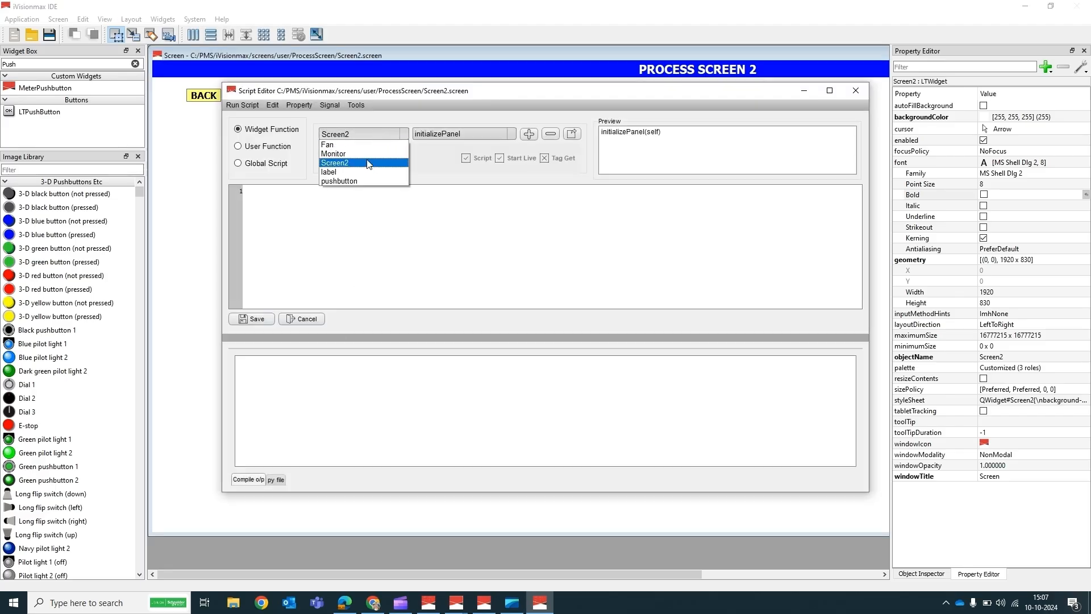
click(358, 181)
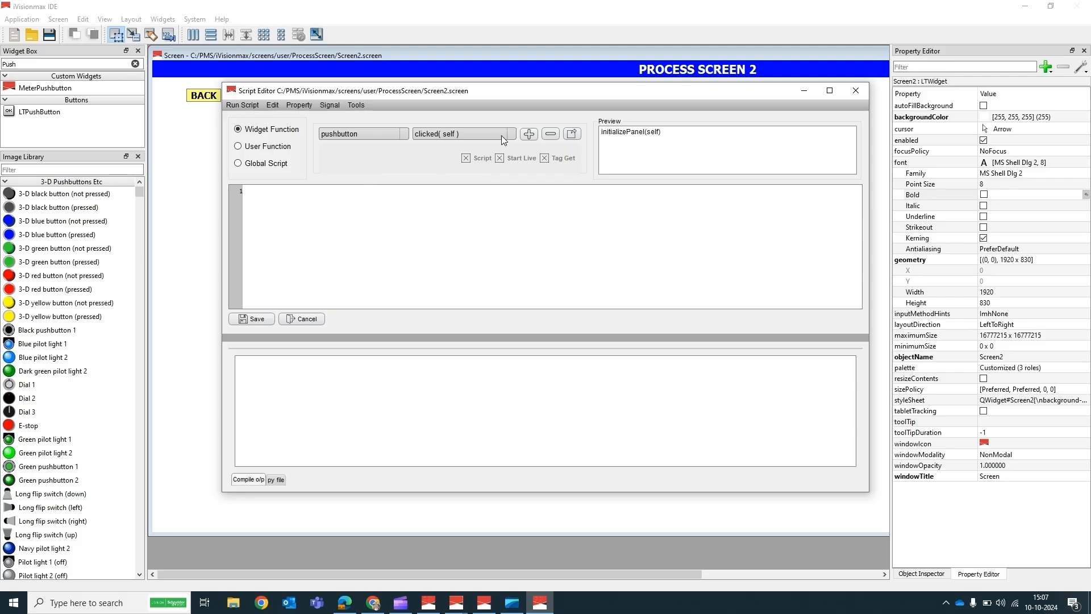
click(529, 135)
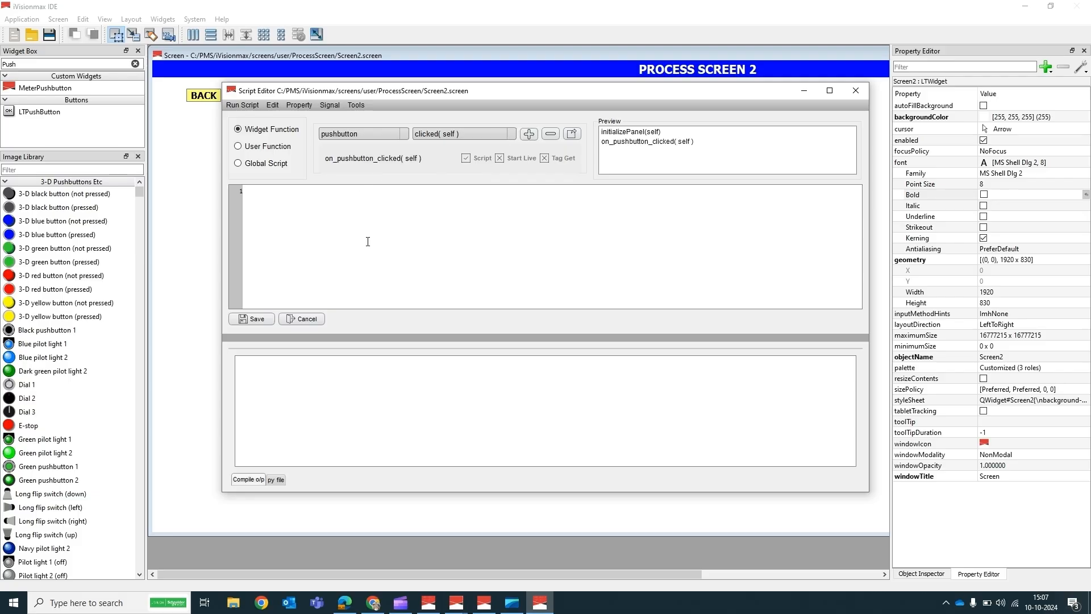
Insert the library function self.setCurrentPanel("FileName",None) into the BACK button's clicked script.
right_click(265, 209)
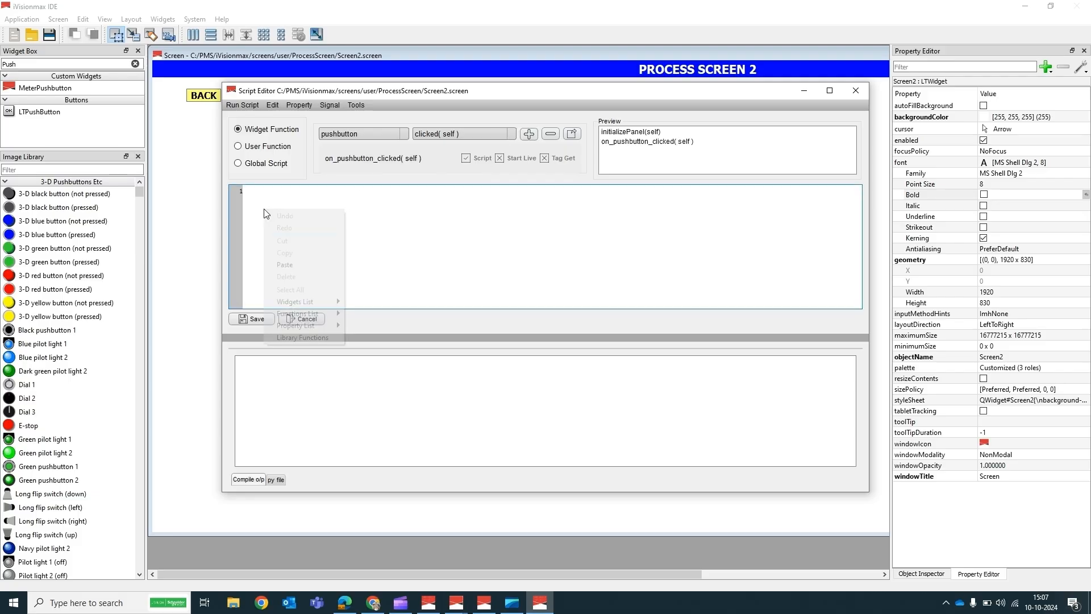
click(303, 338)
scroll(421, 332, down, 5)
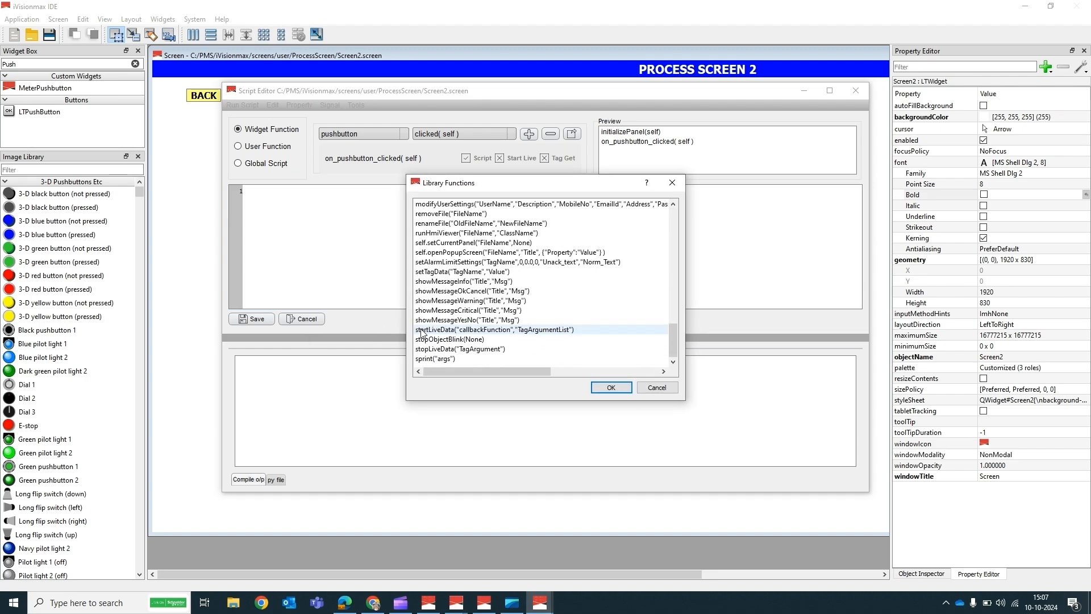
click(428, 243)
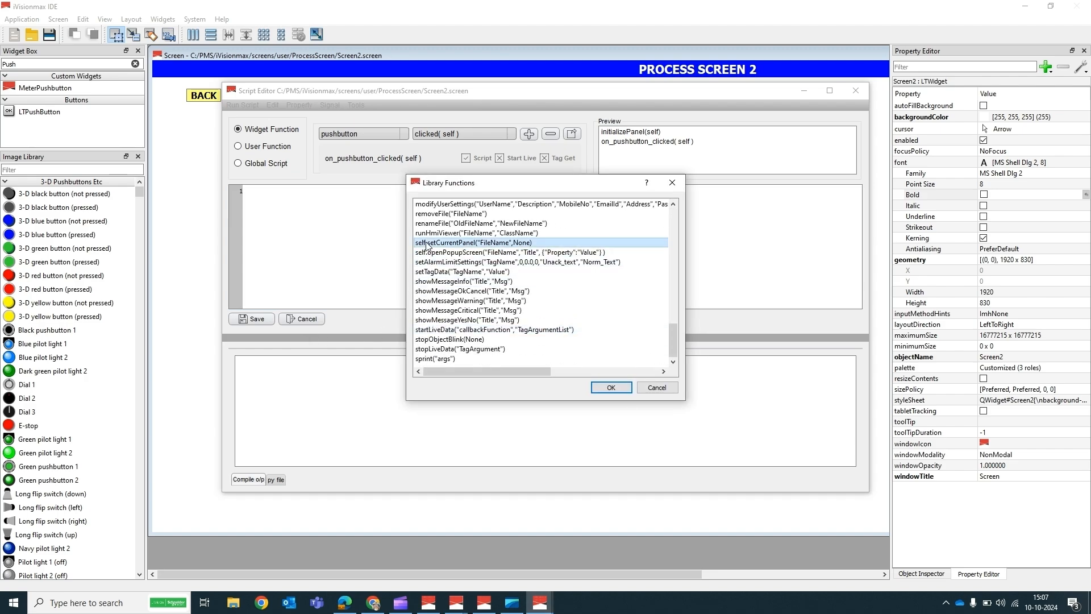
click(607, 387)
Replace the FileName placeholder in the BACK button's script with the path of Screen1.screen from the user/ProcessScreen folder.
double_click(366, 194)
click(357, 105)
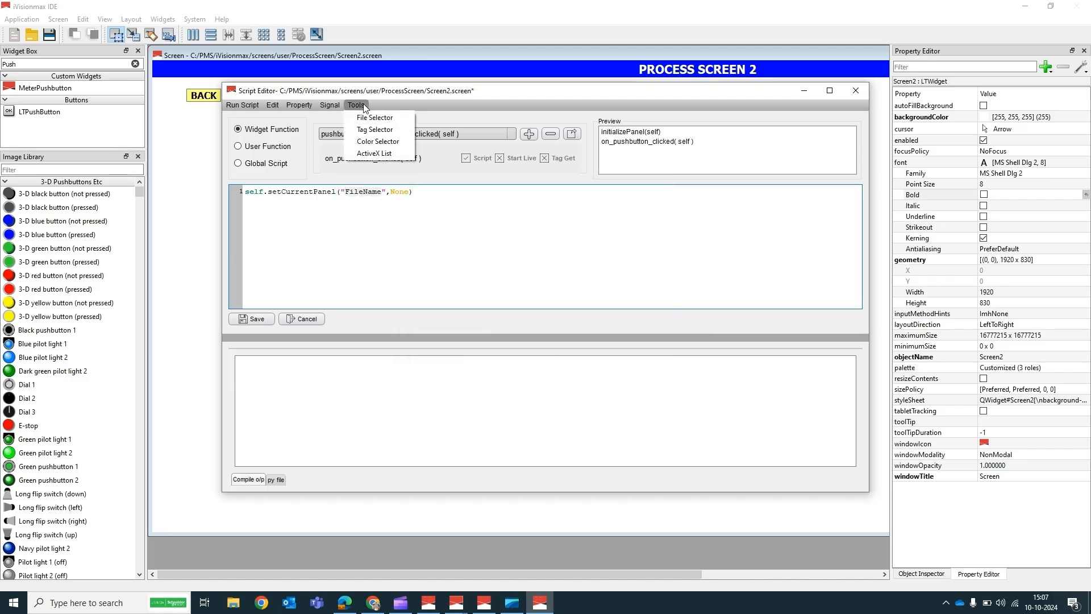
click(364, 118)
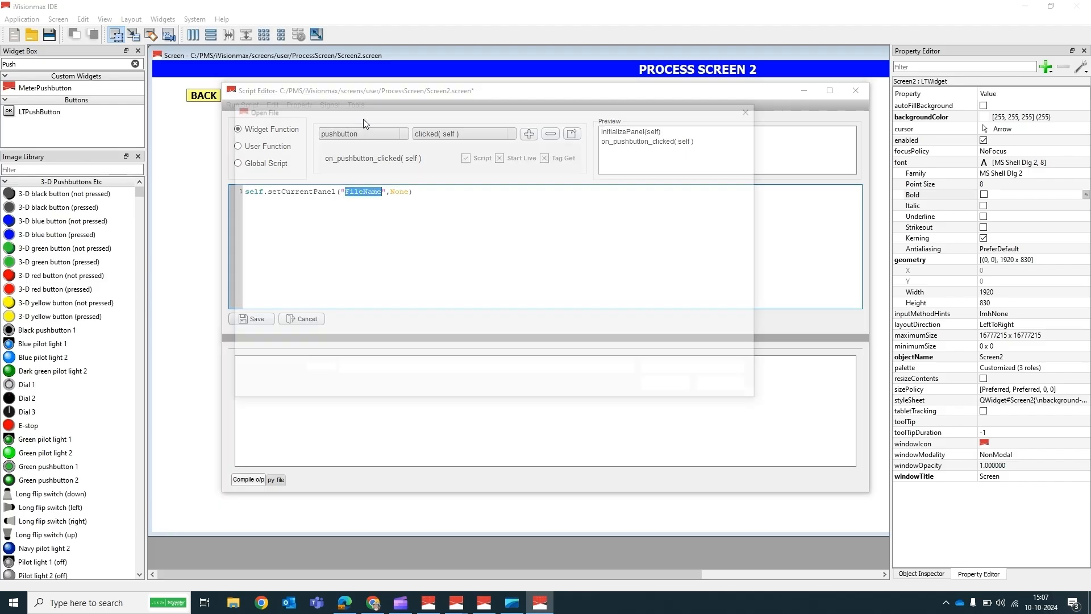
click(446, 128)
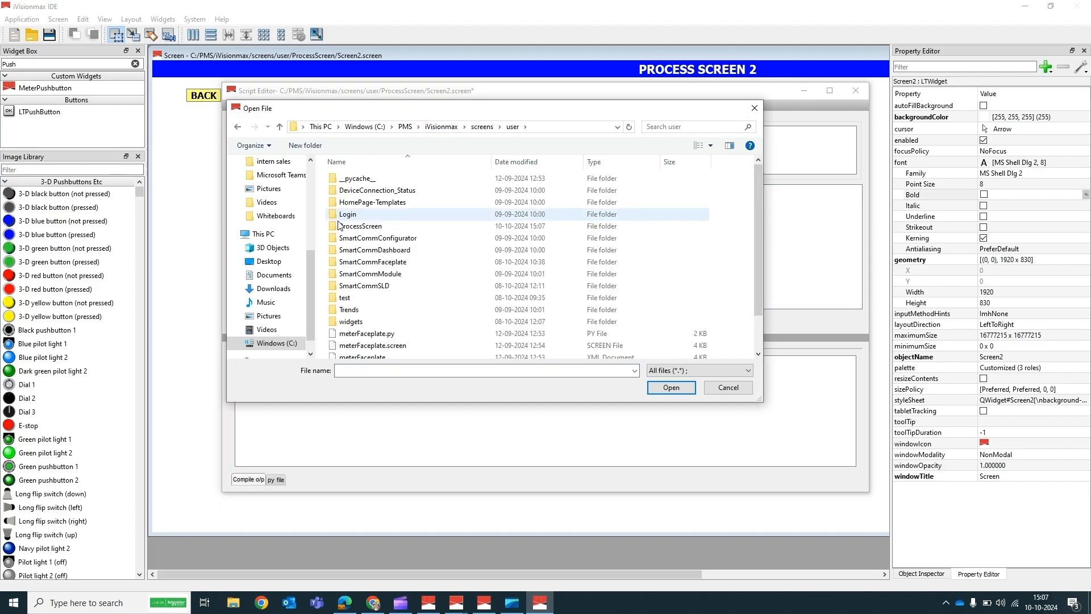
double_click(338, 227)
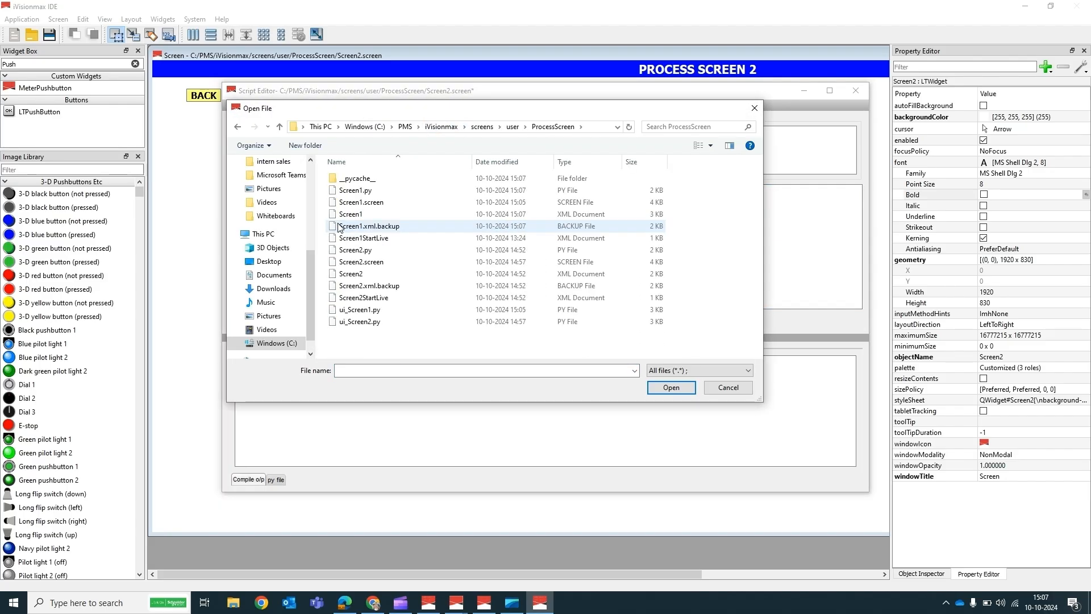
click(350, 207)
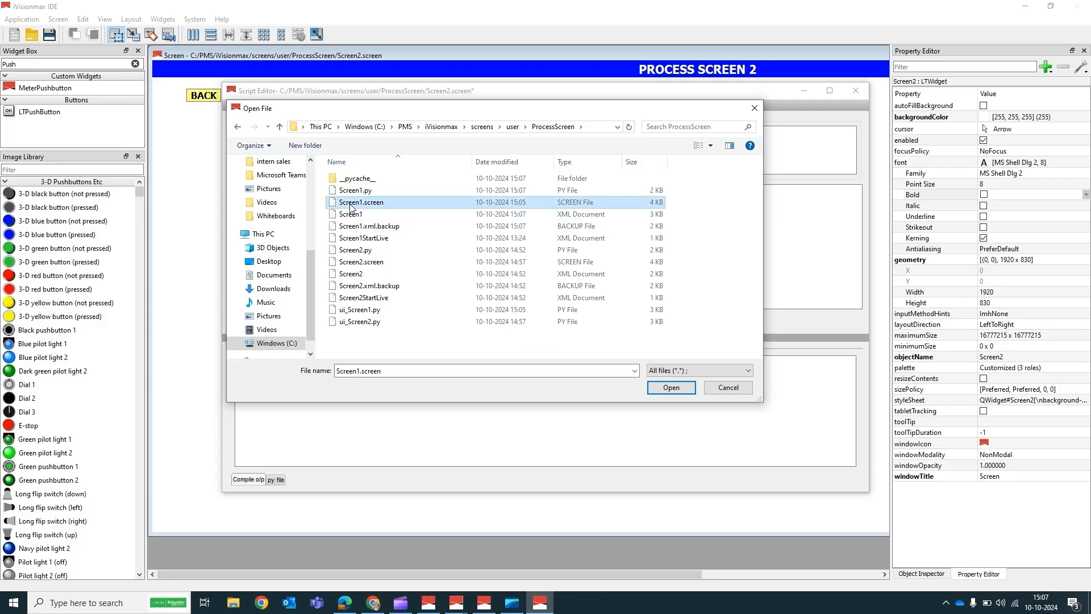
click(671, 388)
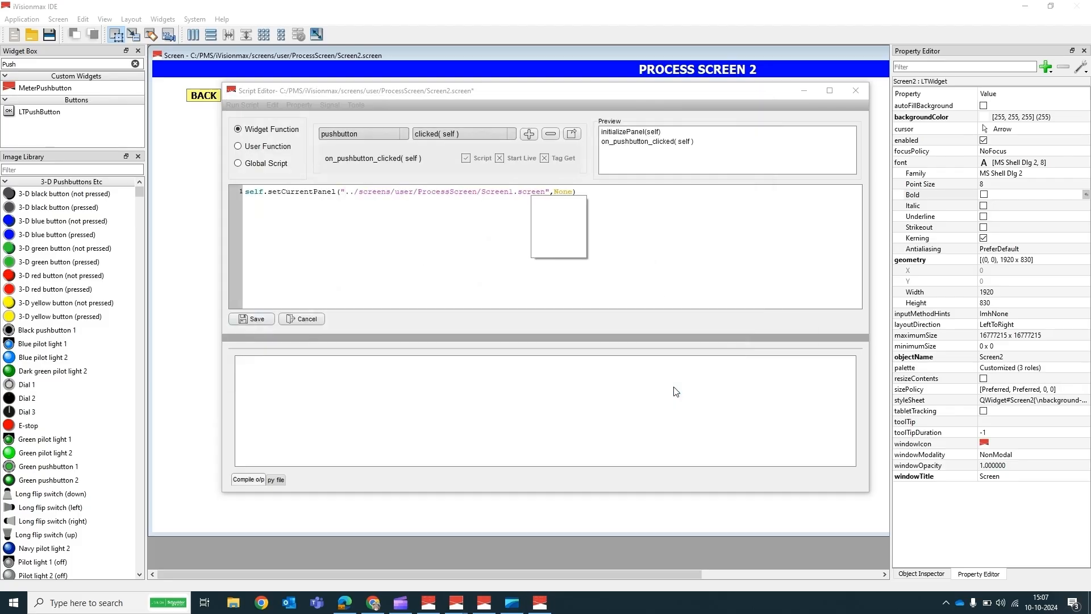
Replace the None argument in the BACK button's script with self.parent() and save the script.
double_click(562, 191)
key(BackSpace)
text(self.pare)
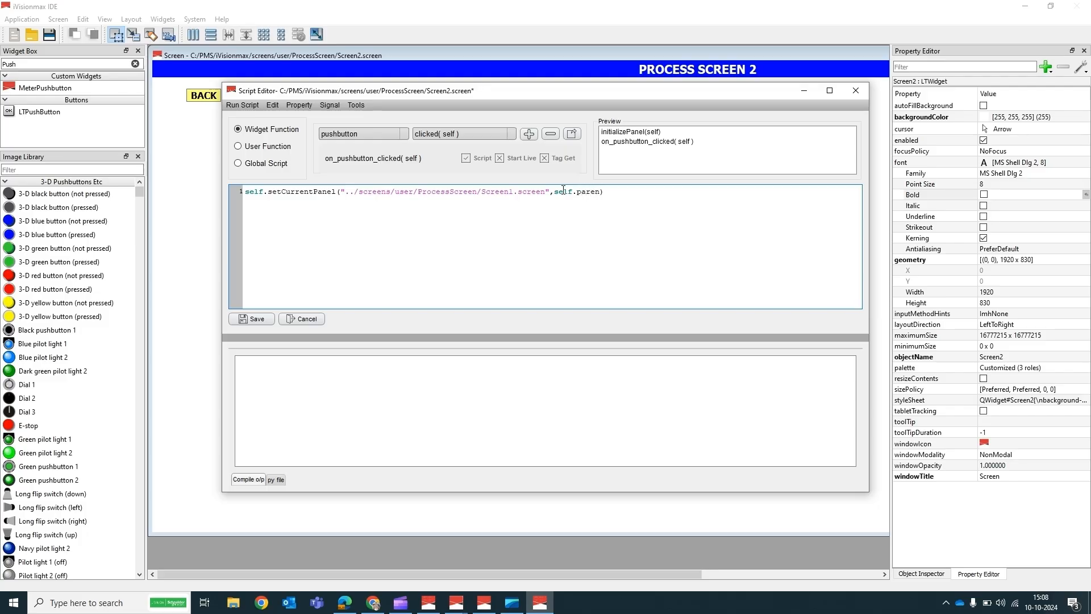
text(nt()
key(Right)
click(253, 319)
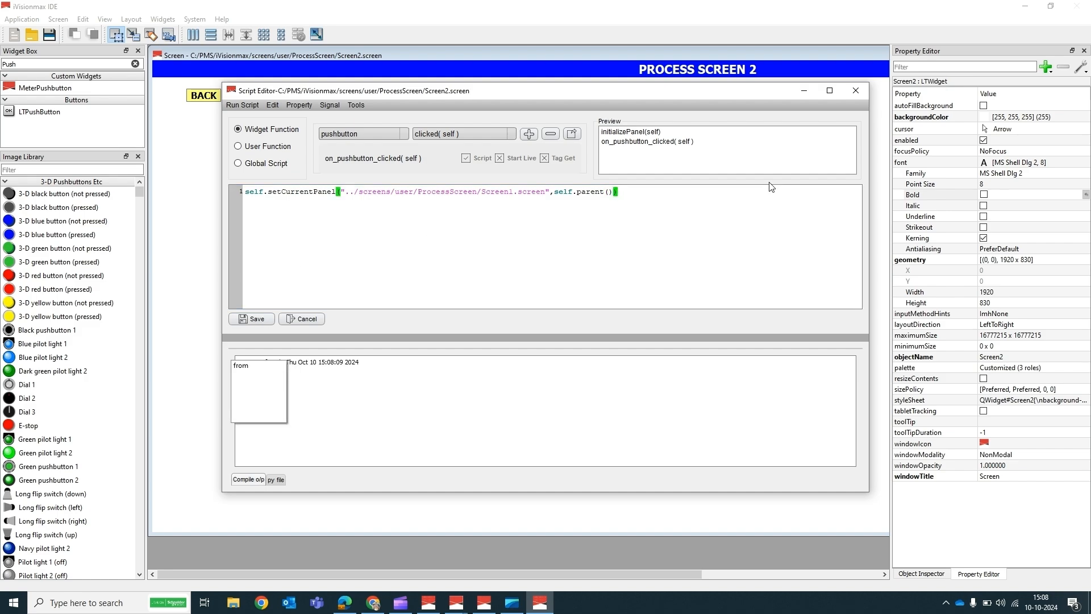
Close the script editor and save Screen2.
click(856, 91)
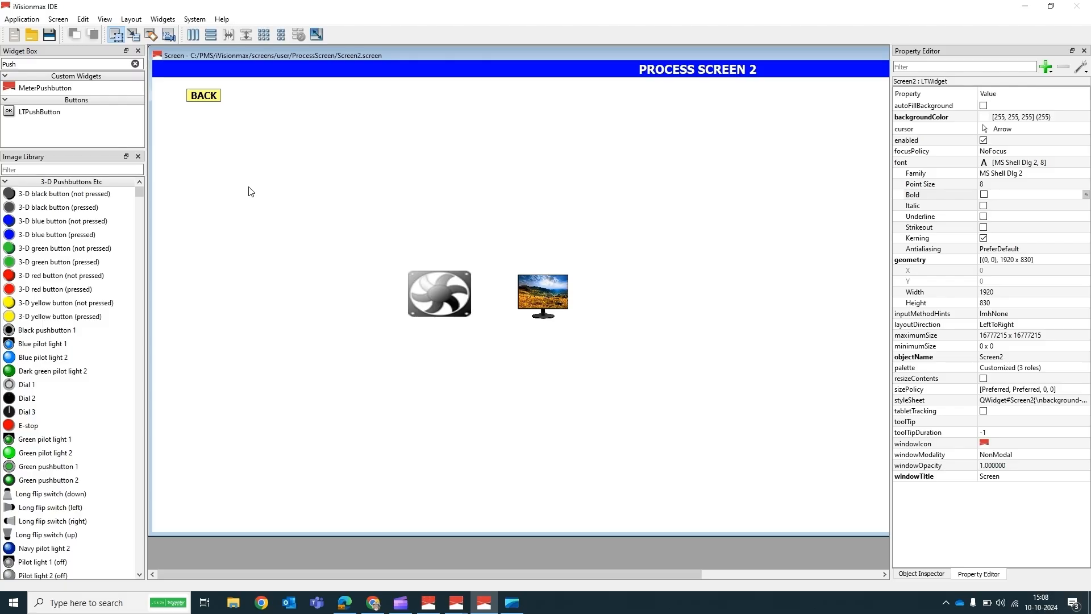
key(ctrl+s)
double_click(210, 52)
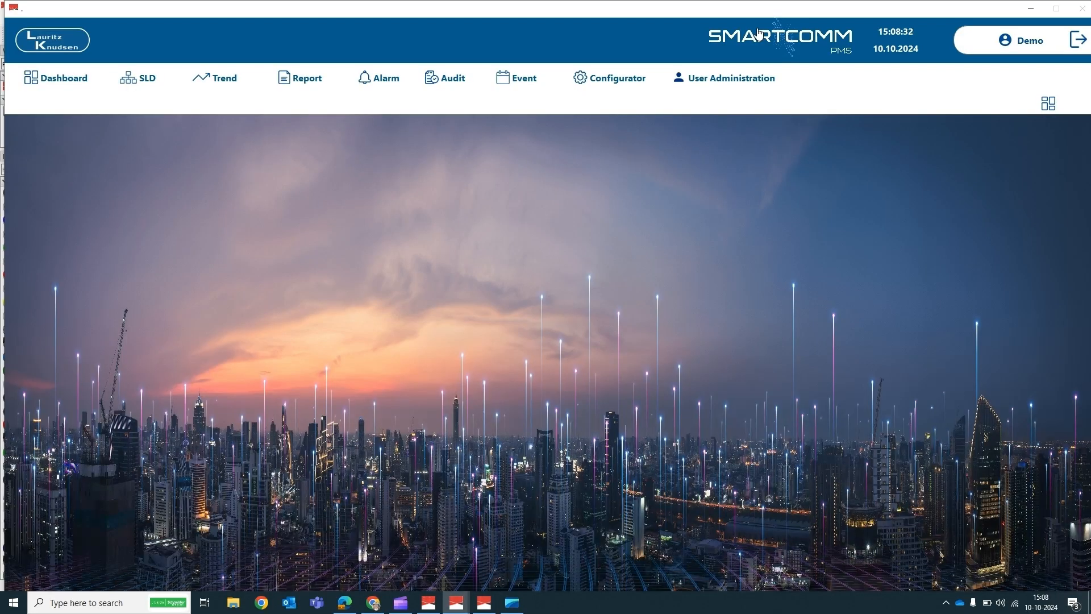
Switch to SmartComm PMS, refresh the dashboard's plant tree, and expand the ProcessScreen folder.
click(37, 79)
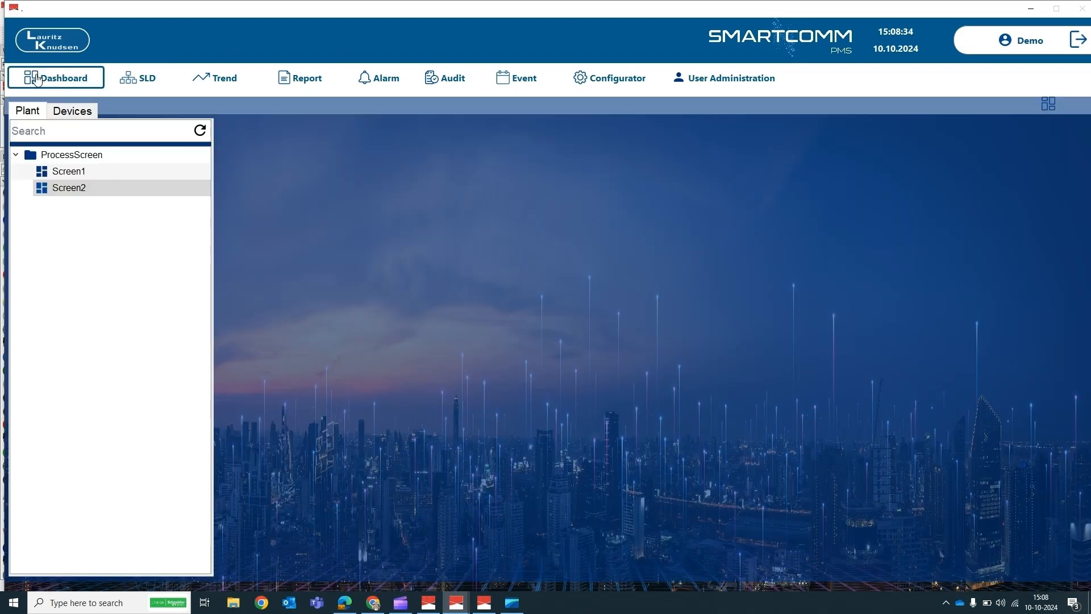
click(200, 132)
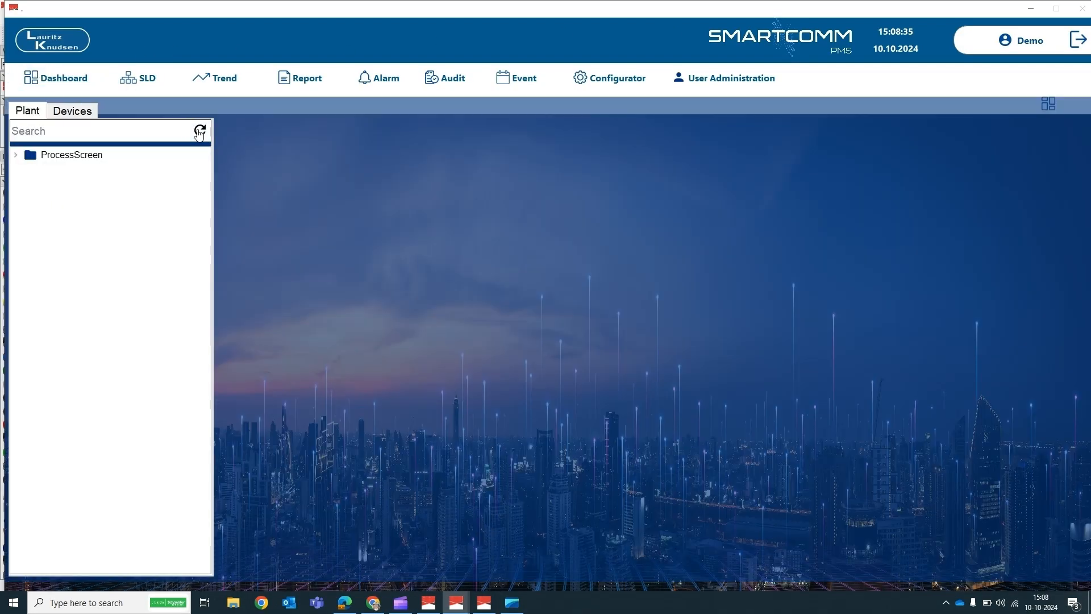
click(25, 159)
click(15, 156)
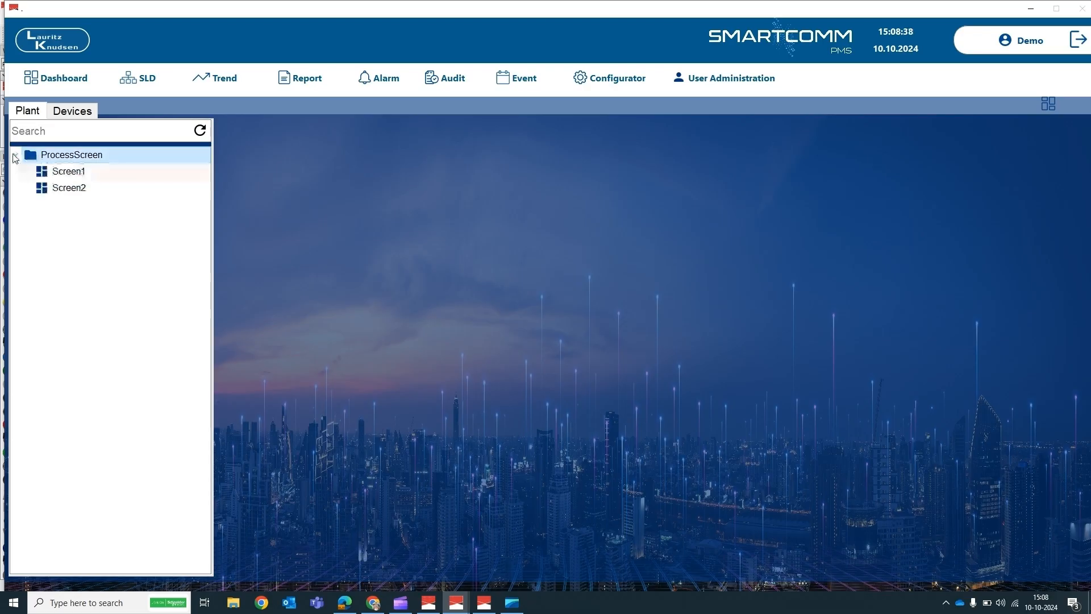
Open Screen1 from the plant tree and test its NEXT button to go to Screen2.
click(68, 171)
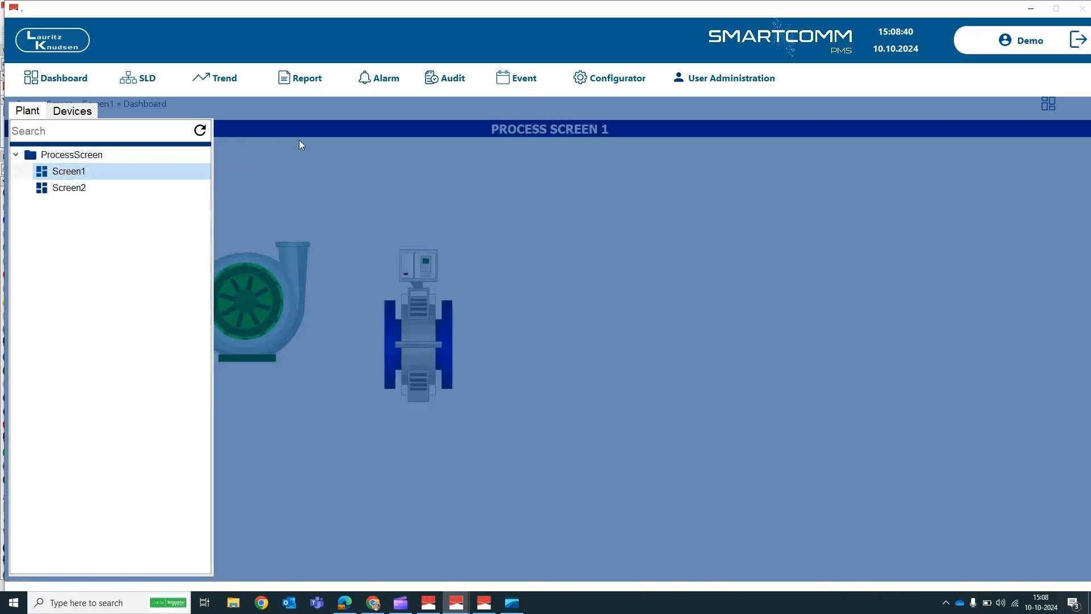
click(300, 142)
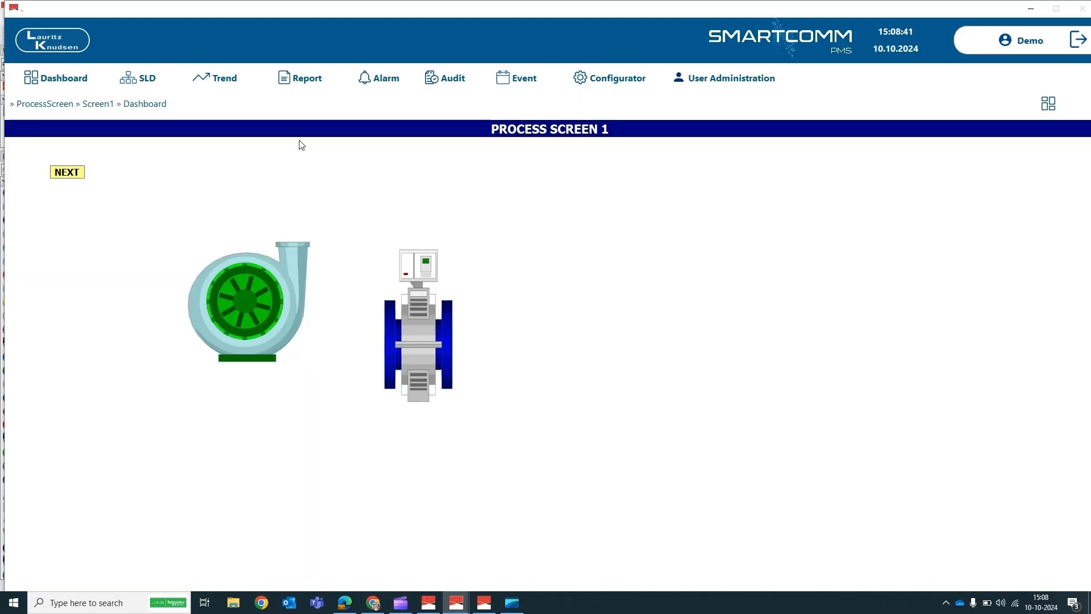
click(67, 172)
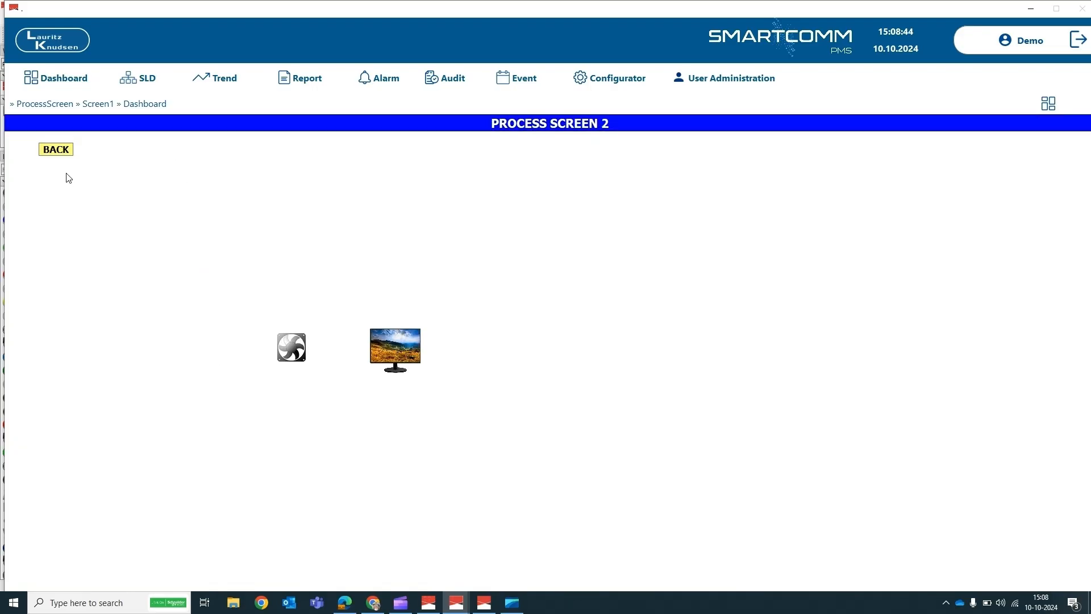